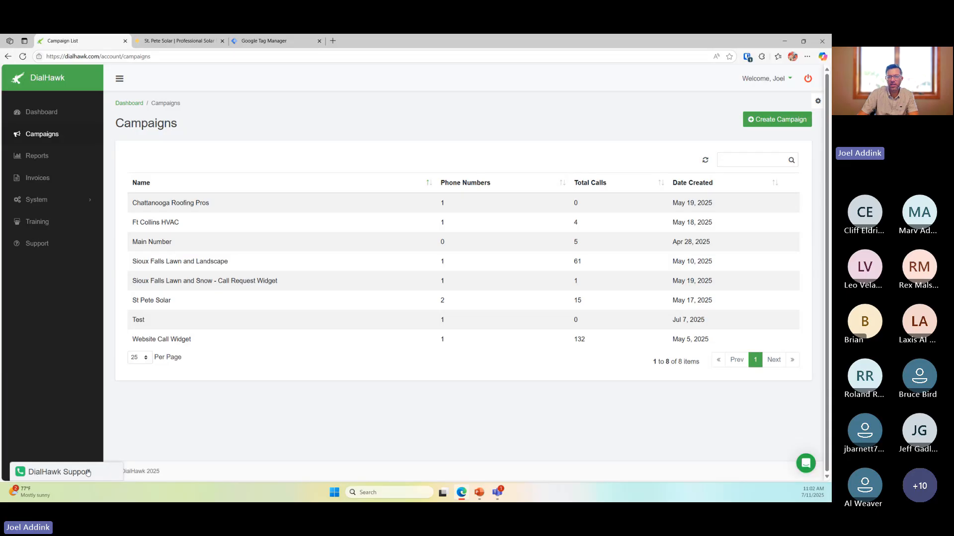
click(87, 473)
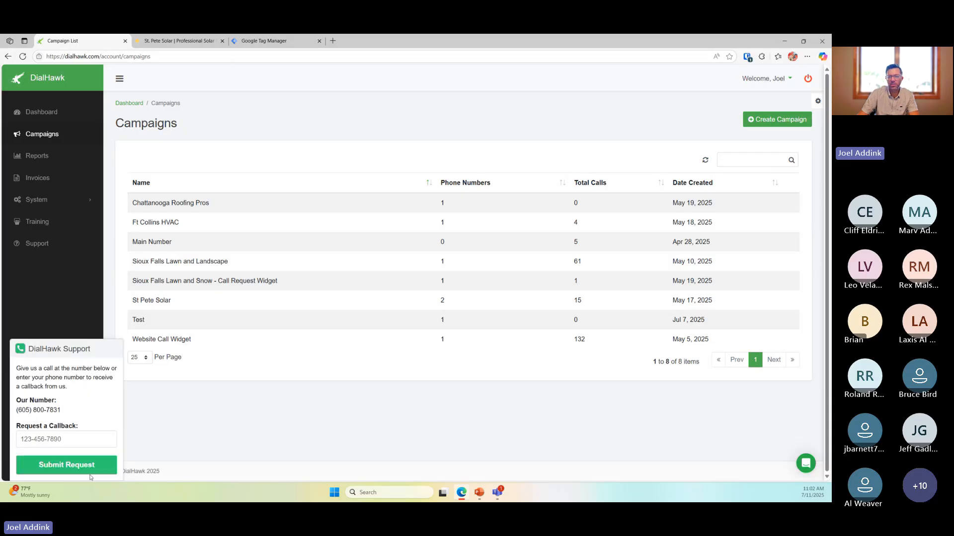
click(57, 351)
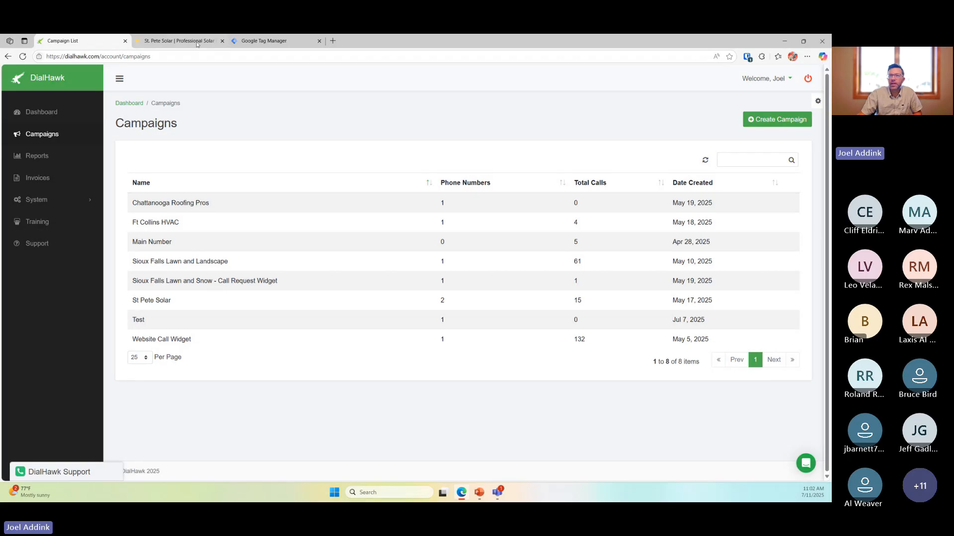
Switch to the St. Pete Solar site and scroll from the hero banner to Our Solar Services and back
click(179, 41)
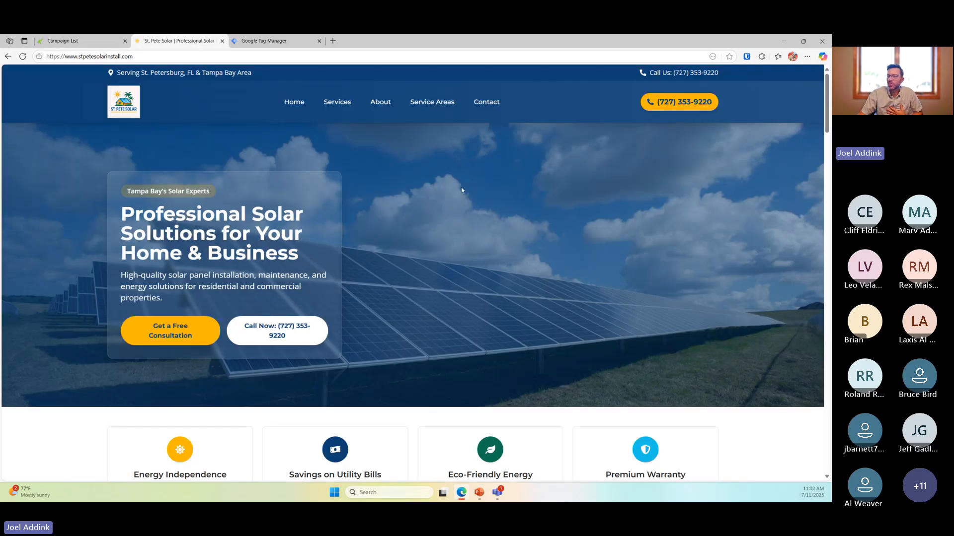
scroll(470, 225, down, 10)
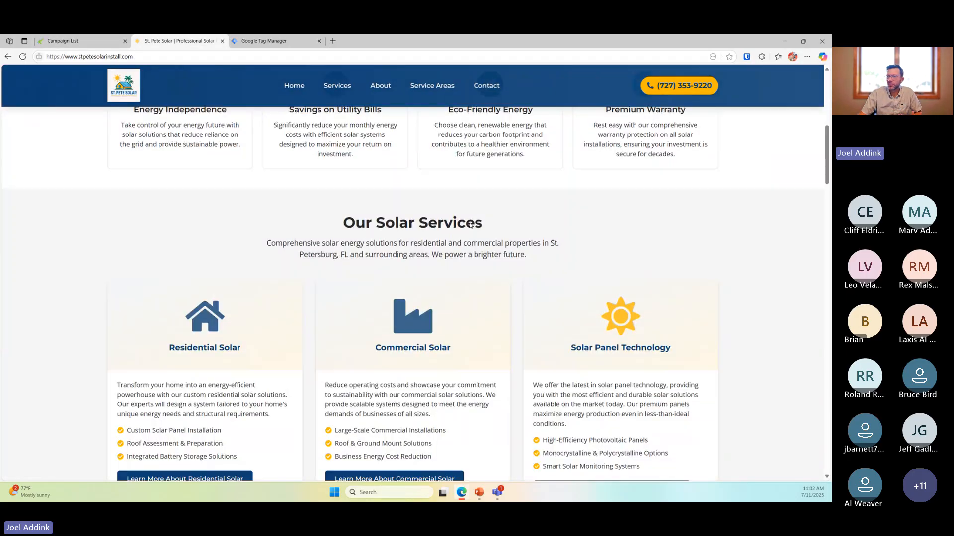
scroll(470, 225, up, 10)
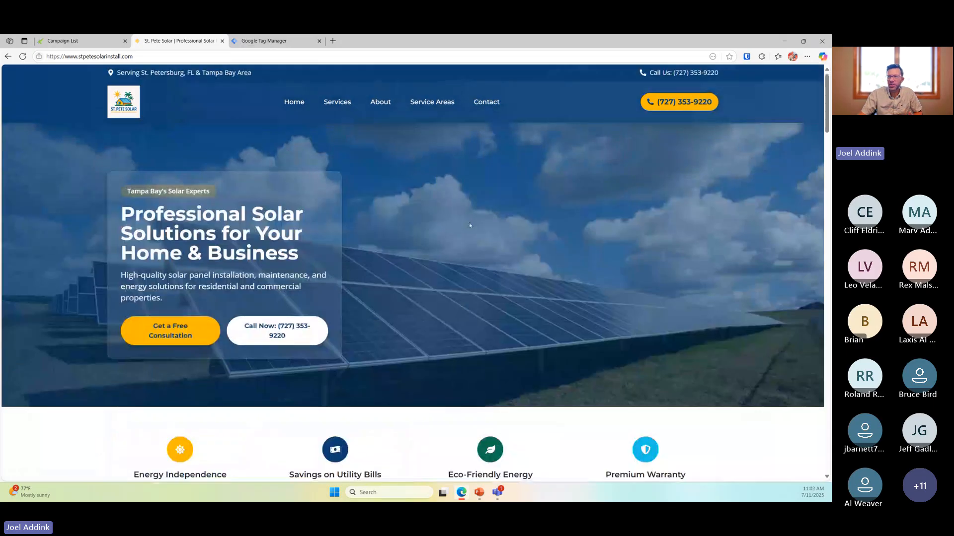
scroll(470, 219, down, 10)
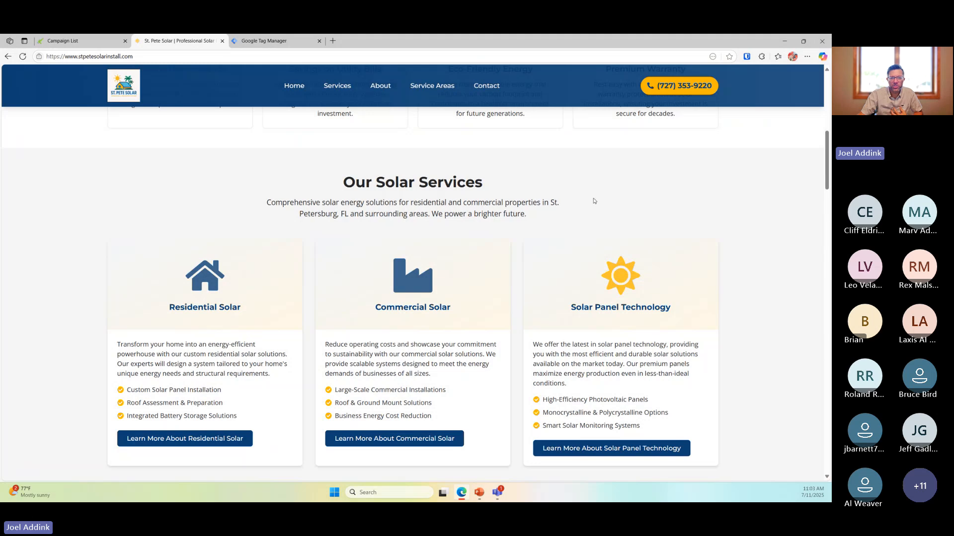
scroll(562, 231, up, 10)
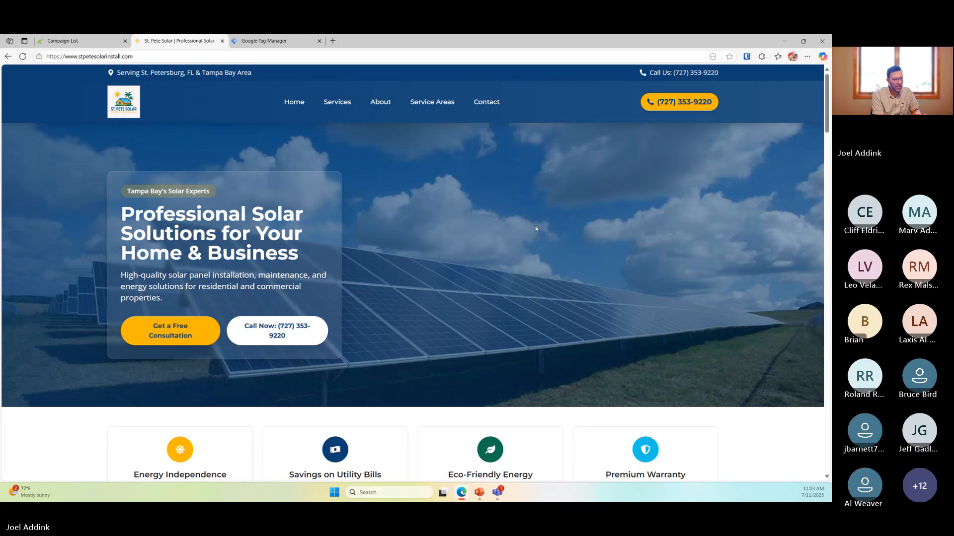
On the DialHawk Campaigns list, expand and inspect the Support callback panel, then collapse it
click(77, 43)
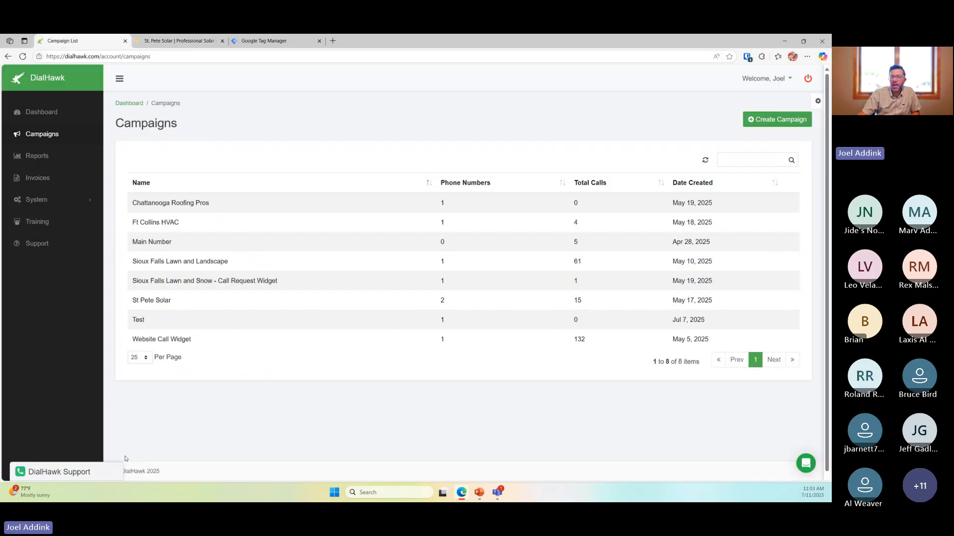
click(80, 476)
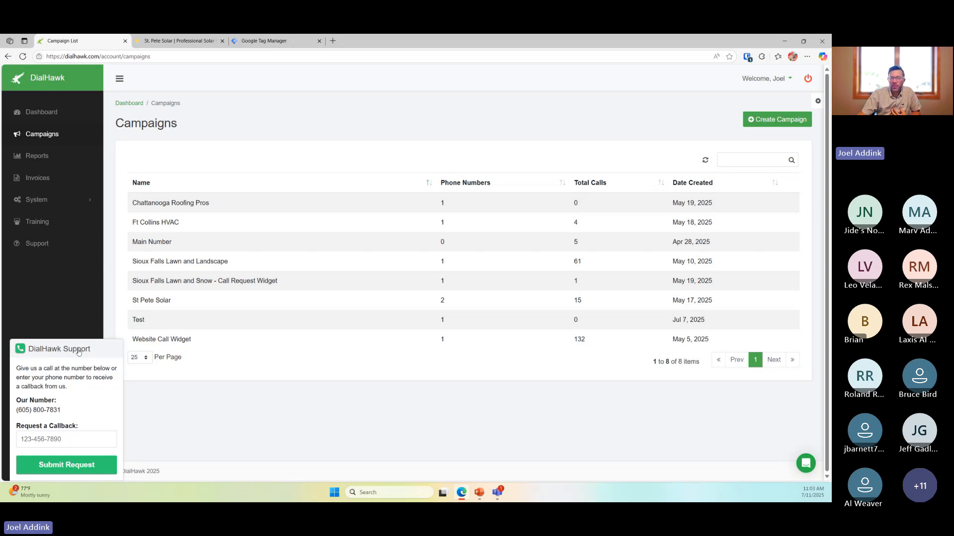
triple_click(27, 369)
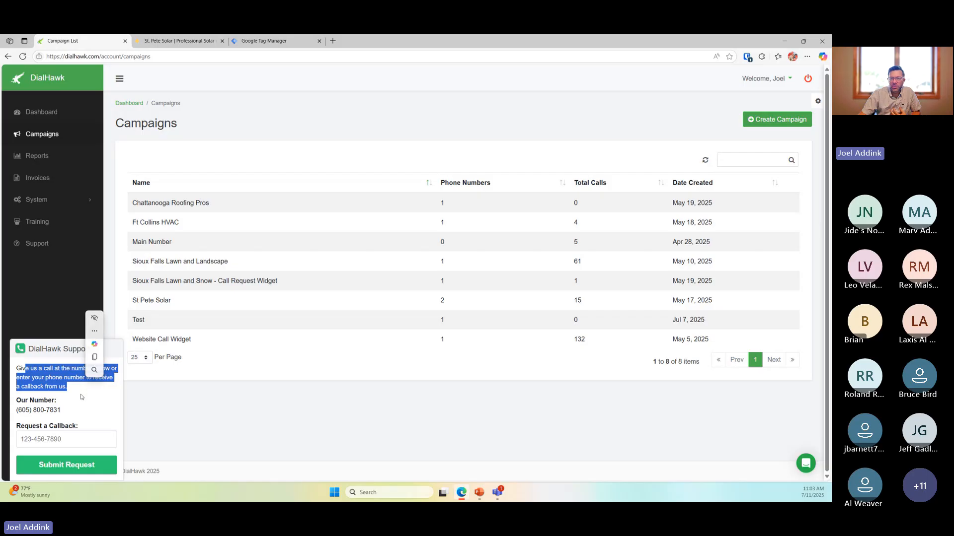
click(74, 394)
drag(16, 409, 80, 414)
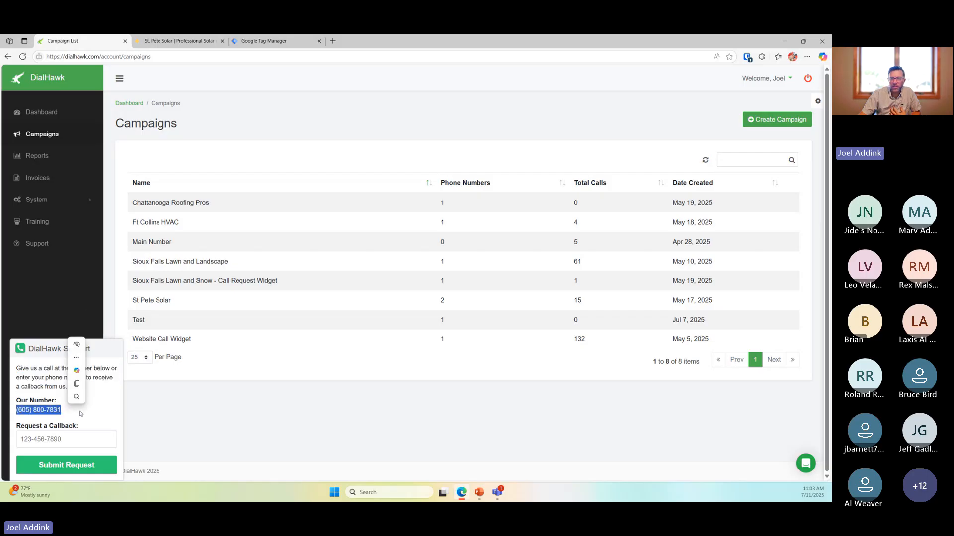
click(70, 439)
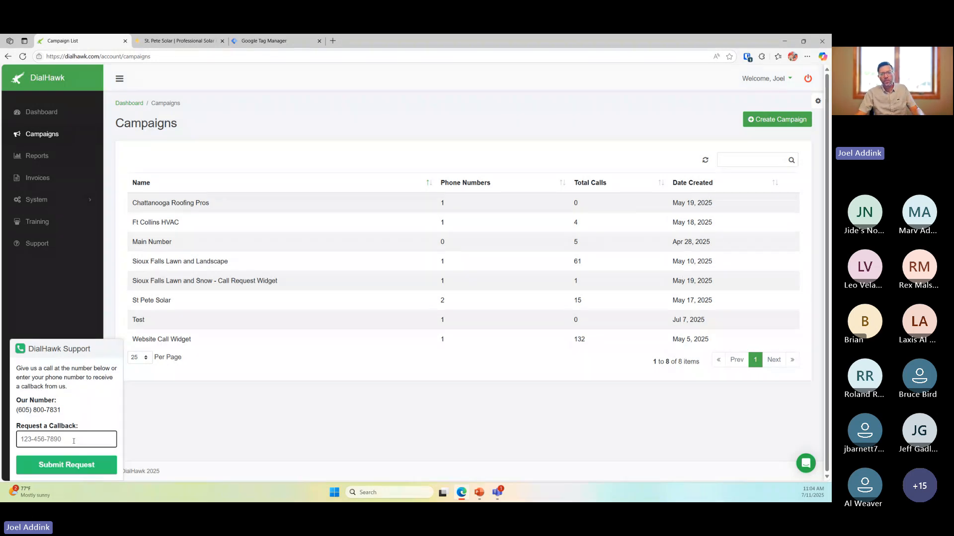
click(252, 392)
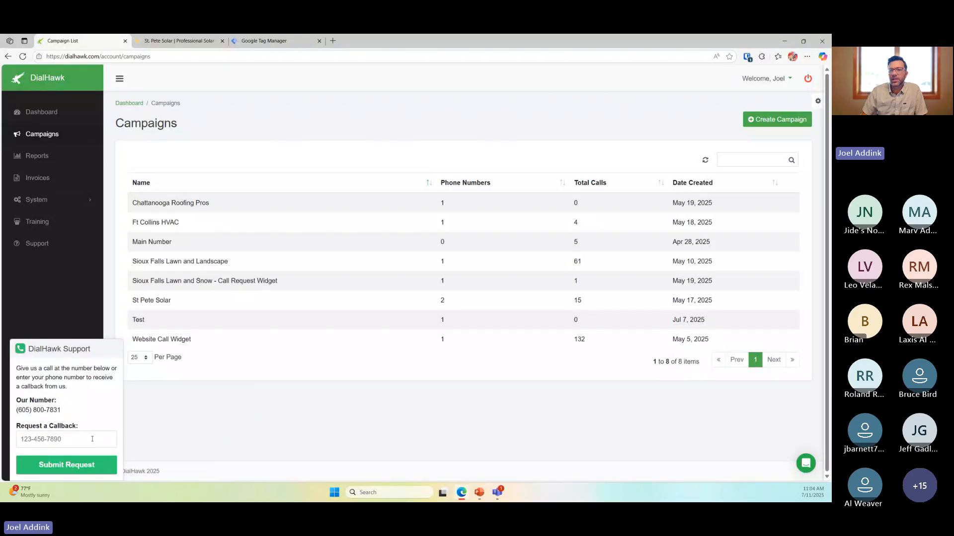
click(78, 353)
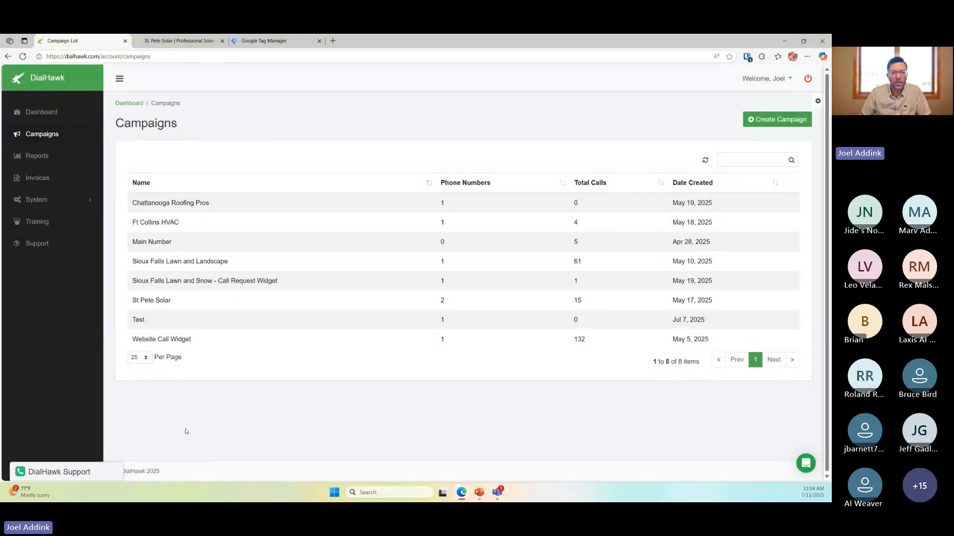
Start a new campaign and enter 'St Pete Solar Call Widget' as its Campaign Name
click(776, 120)
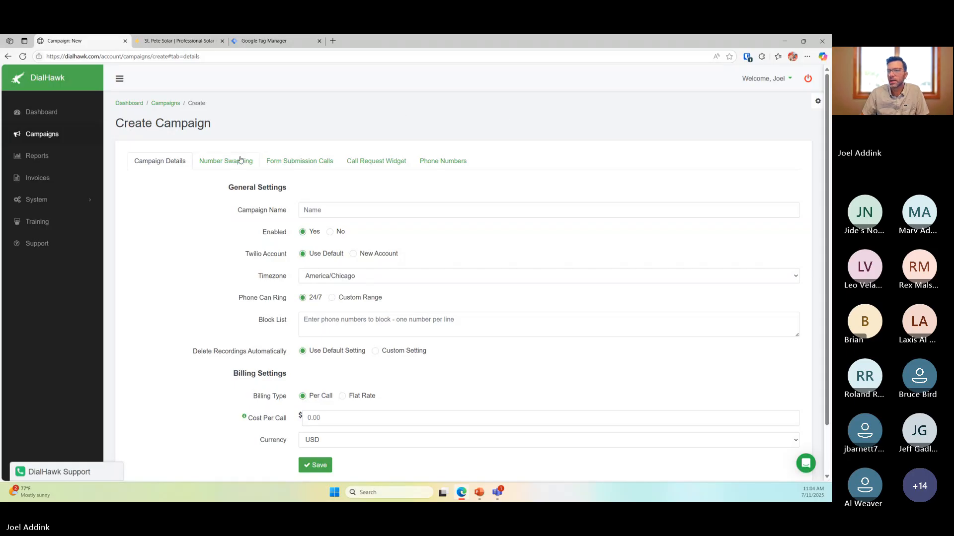
click(348, 214)
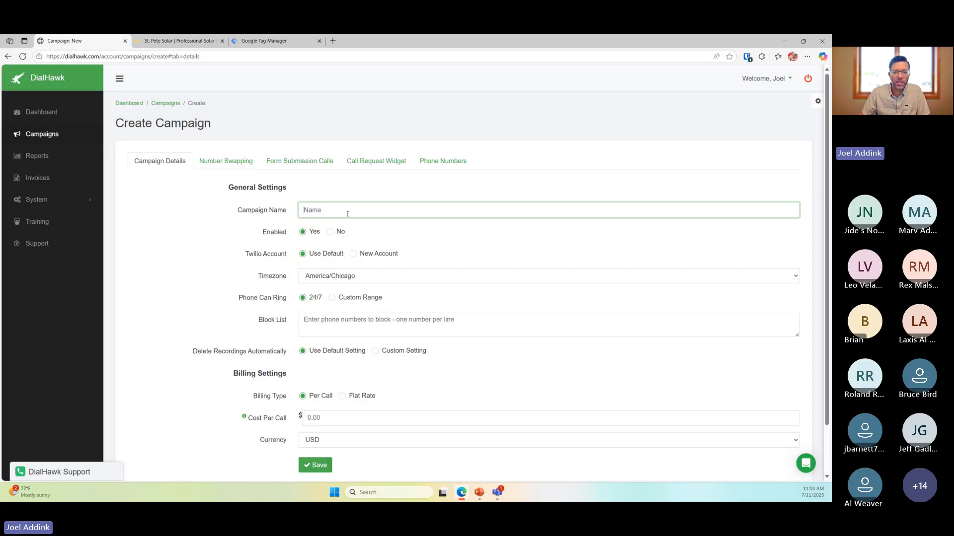
scroll(347, 214, down, 1)
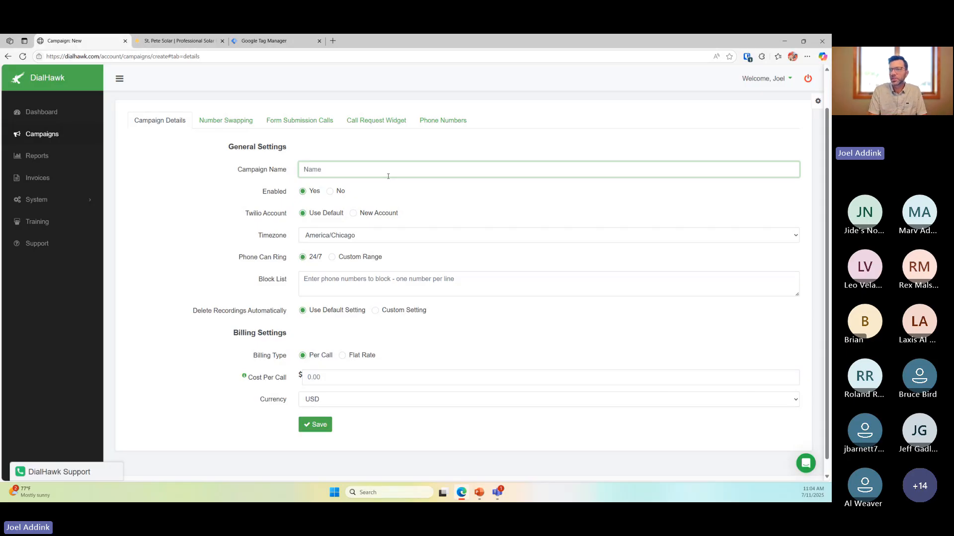
text(St Pet)
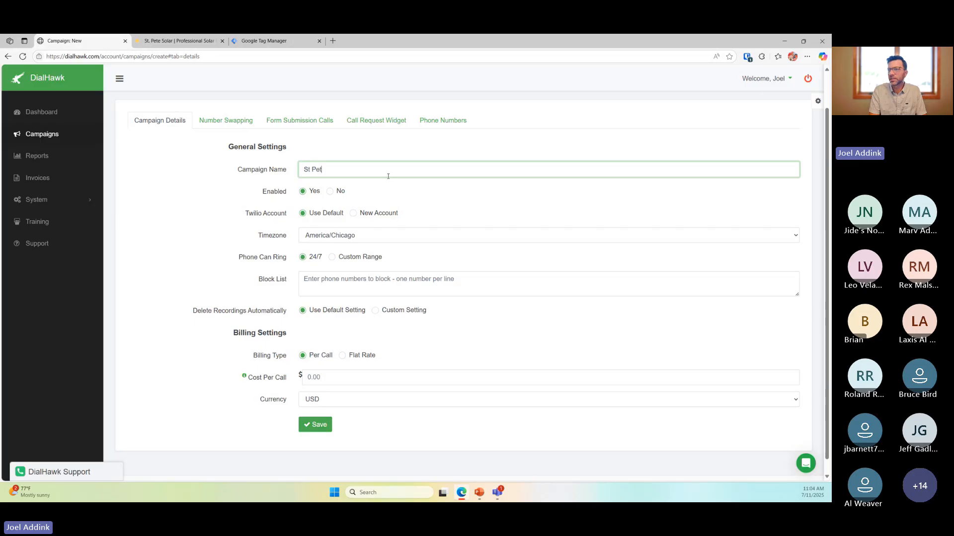
text(e Solar Ca)
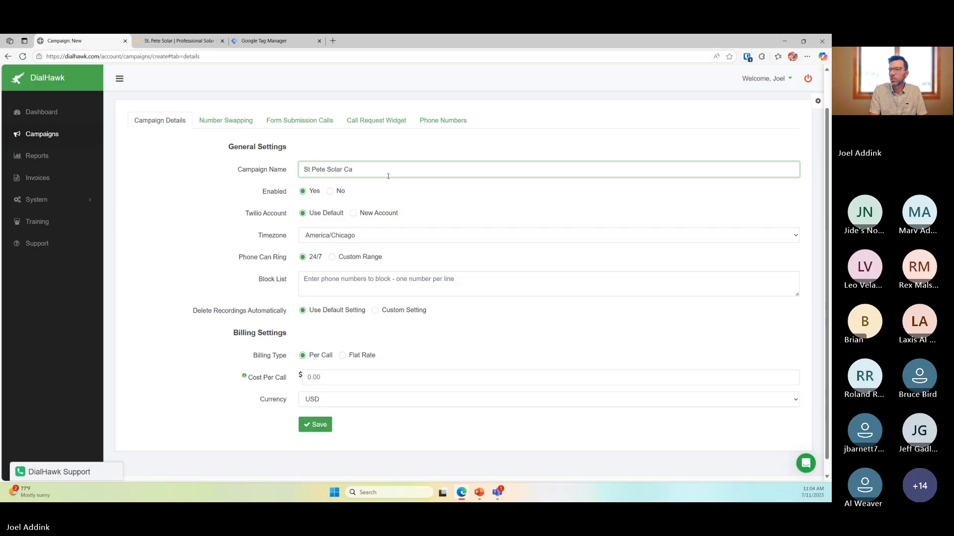
text(ll Widget)
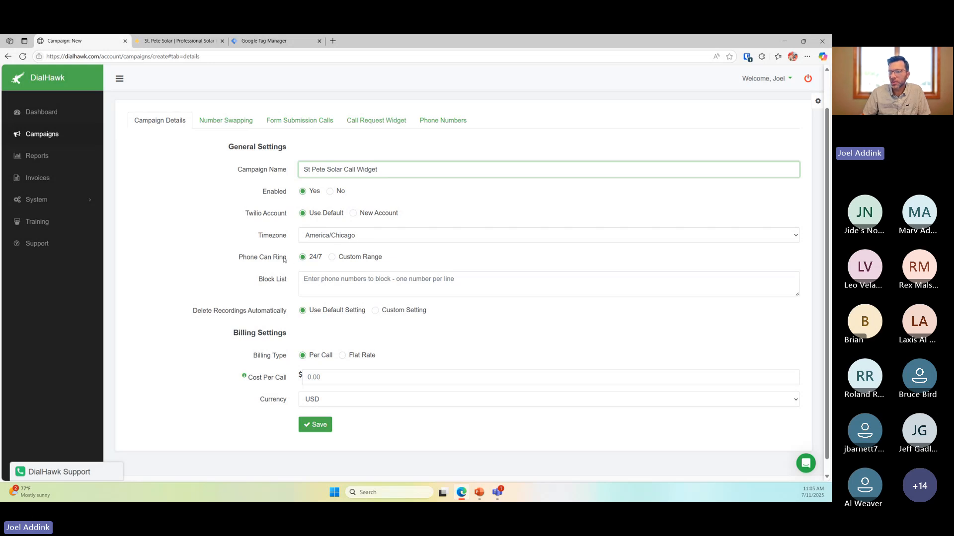
Keep Phone Can Ring at 24/7, leave Block List and Cost Per Call at their defaults, and save the campaign
click(333, 259)
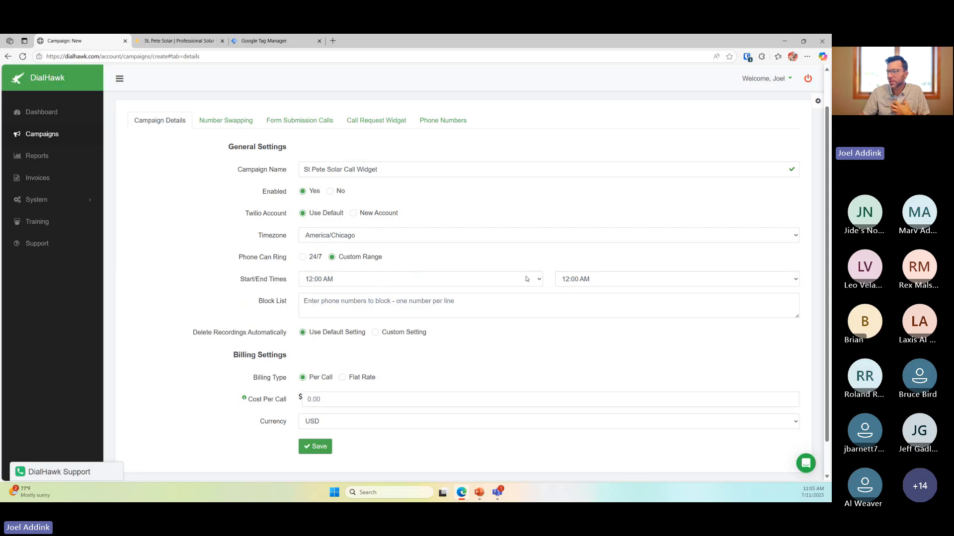
click(397, 305)
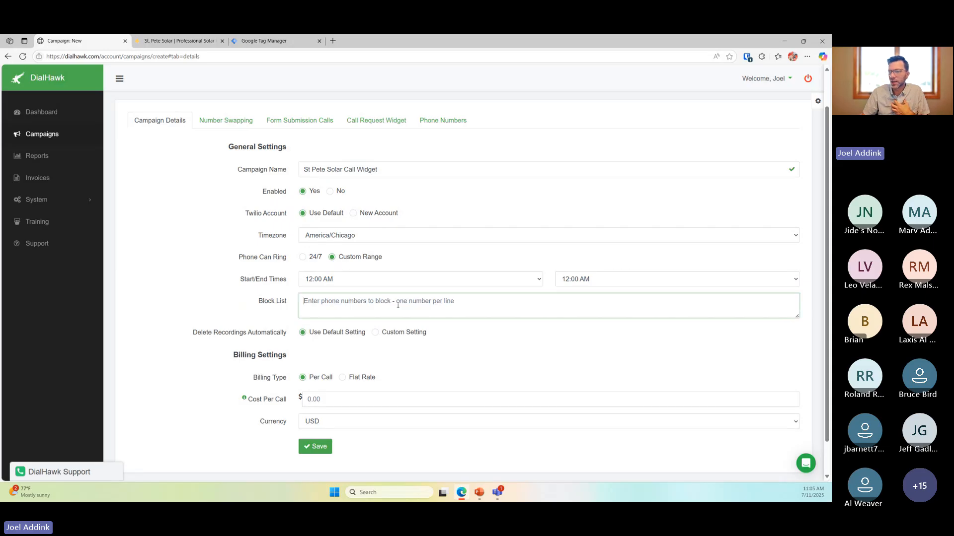
click(307, 258)
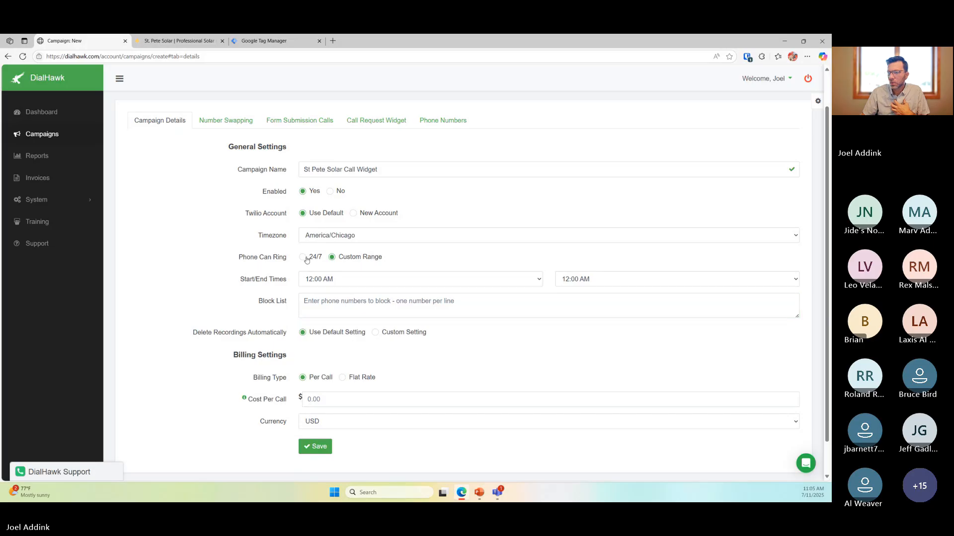
click(325, 284)
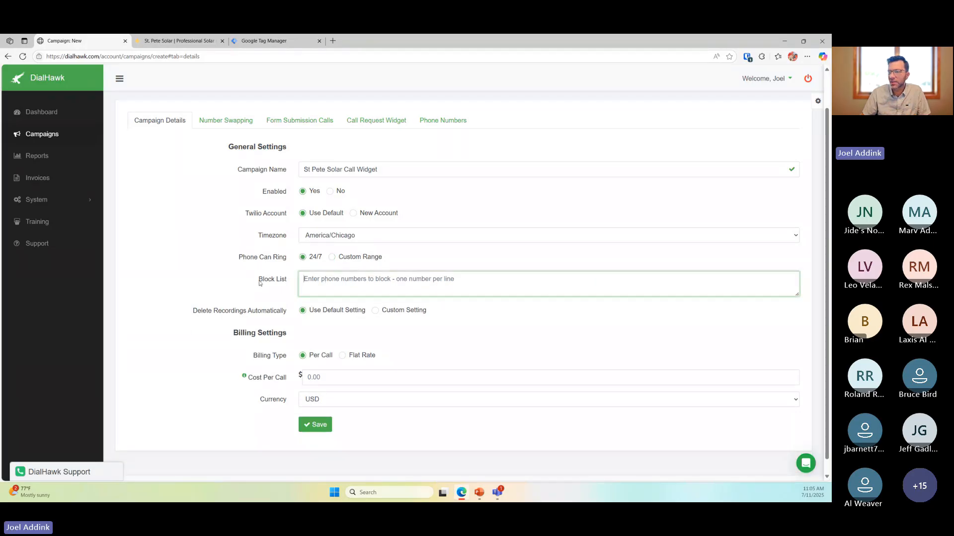
drag(259, 284, 328, 288)
click(328, 289)
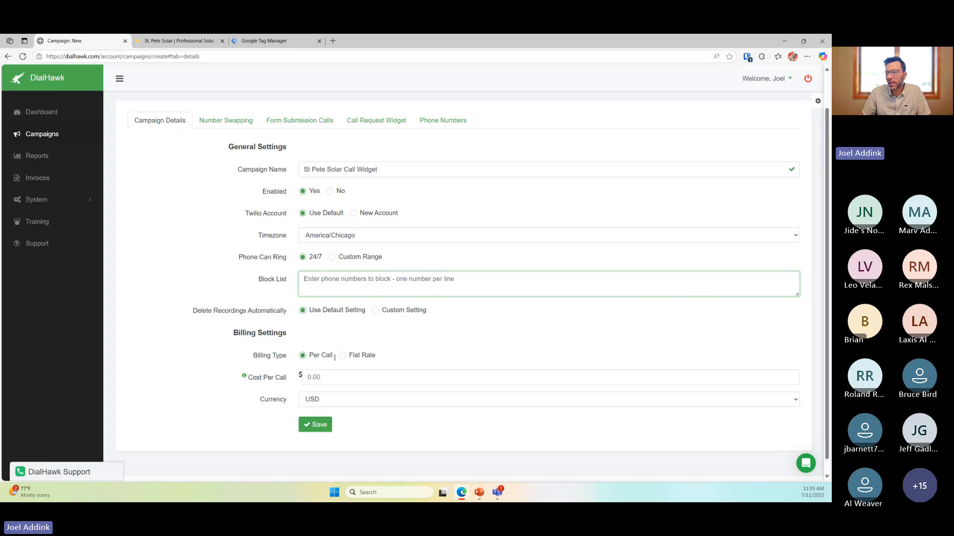
click(357, 379)
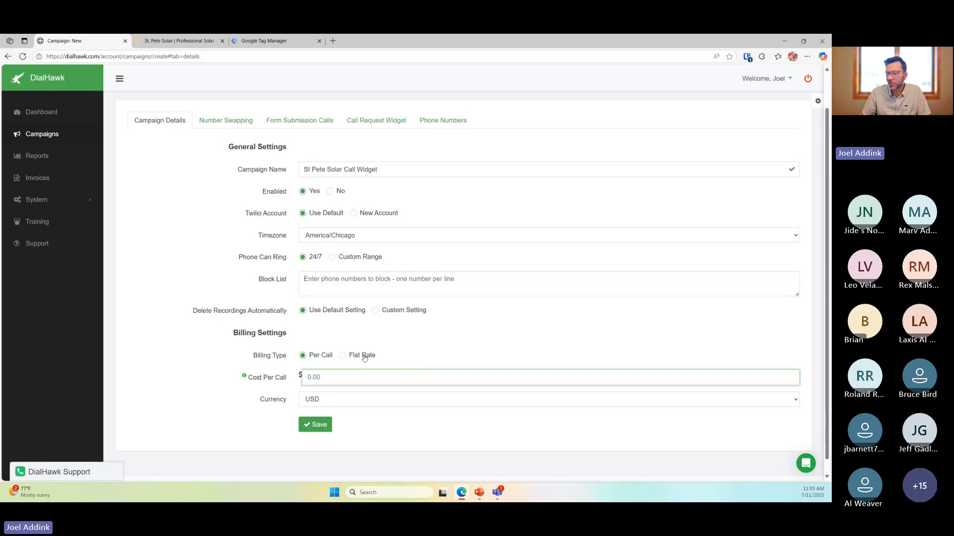
click(313, 425)
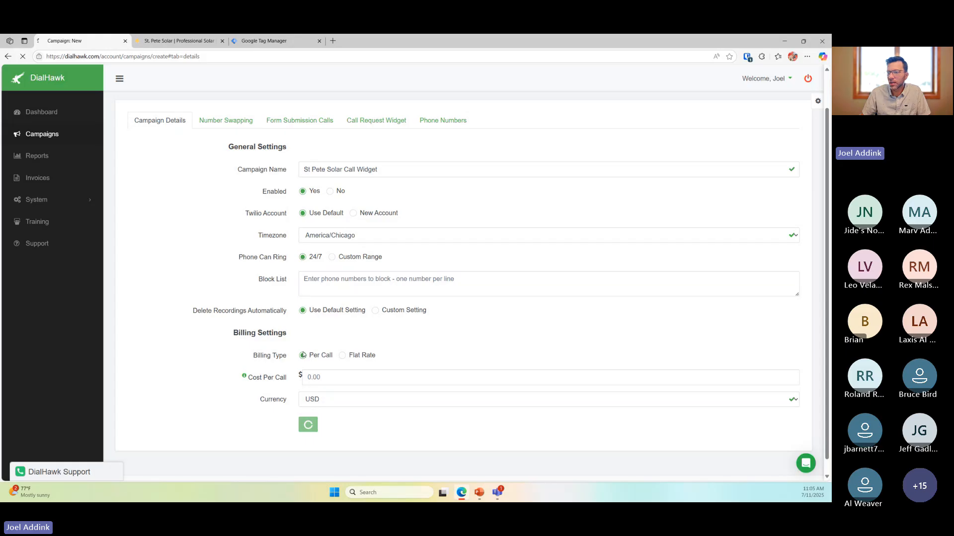
Review the Call Request Widget snippet, then view the campaign's empty Phone Numbers tab
scroll(195, 230, down, 2)
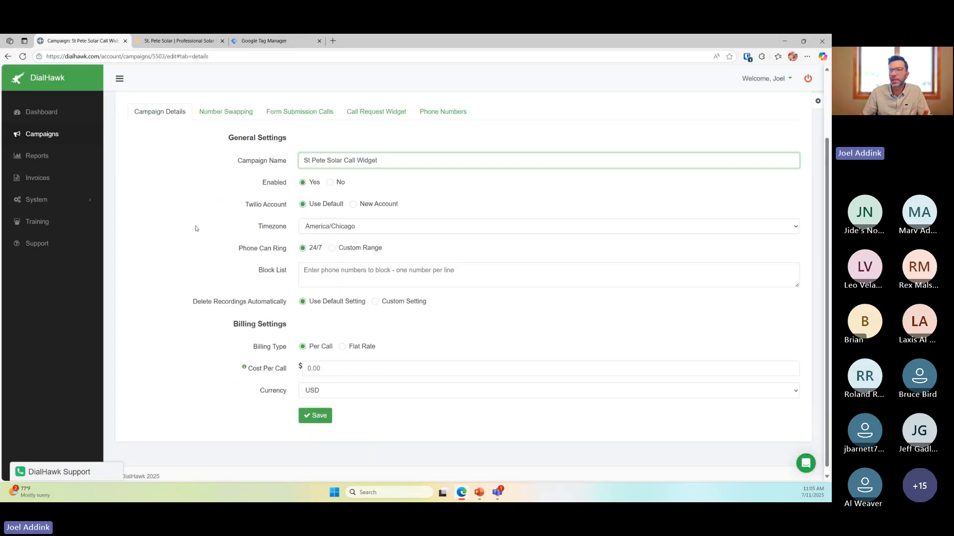
scroll(195, 229, up, 2)
drag(162, 113, 279, 115)
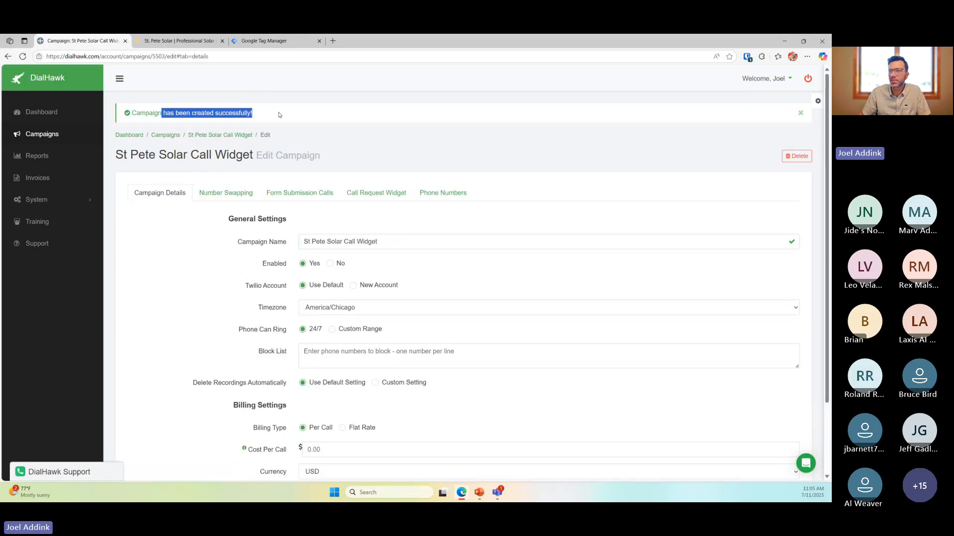
click(426, 124)
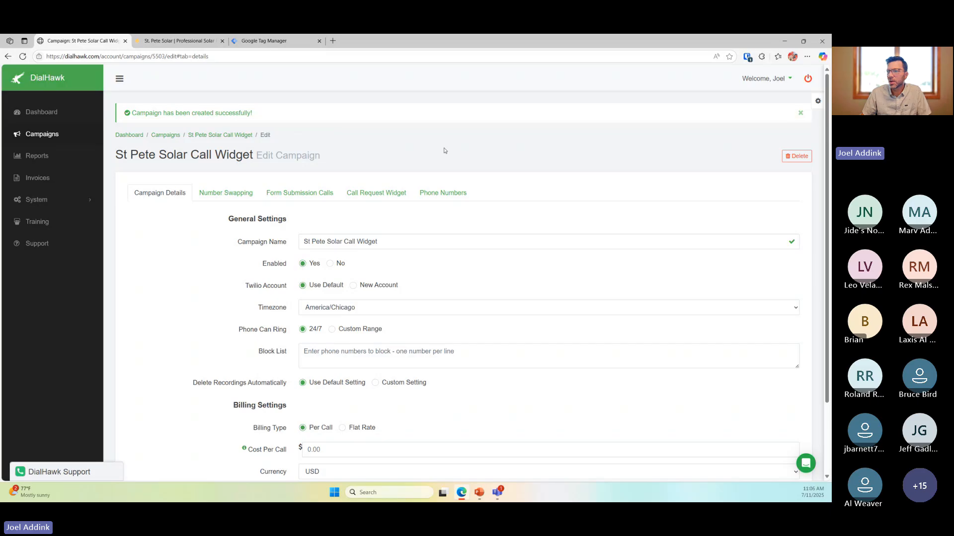
click(392, 193)
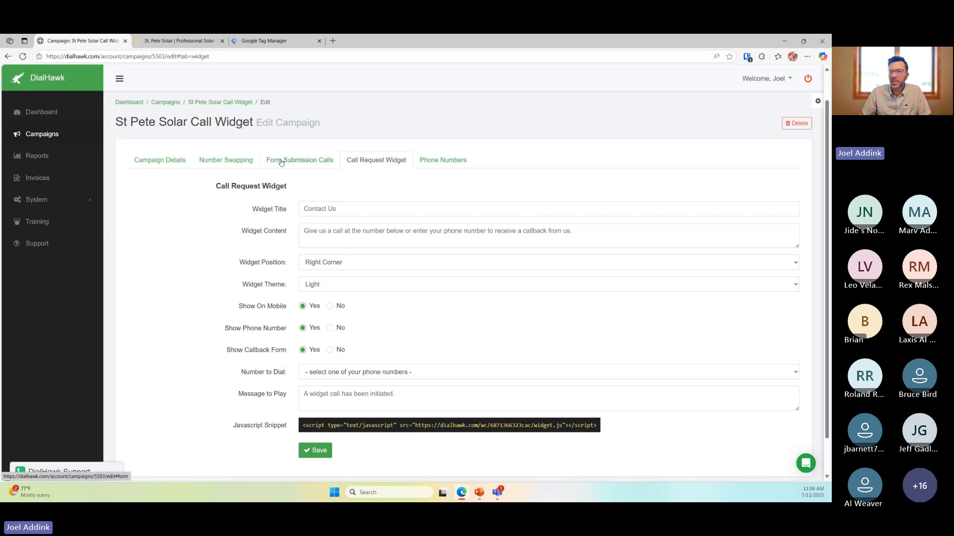
click(455, 165)
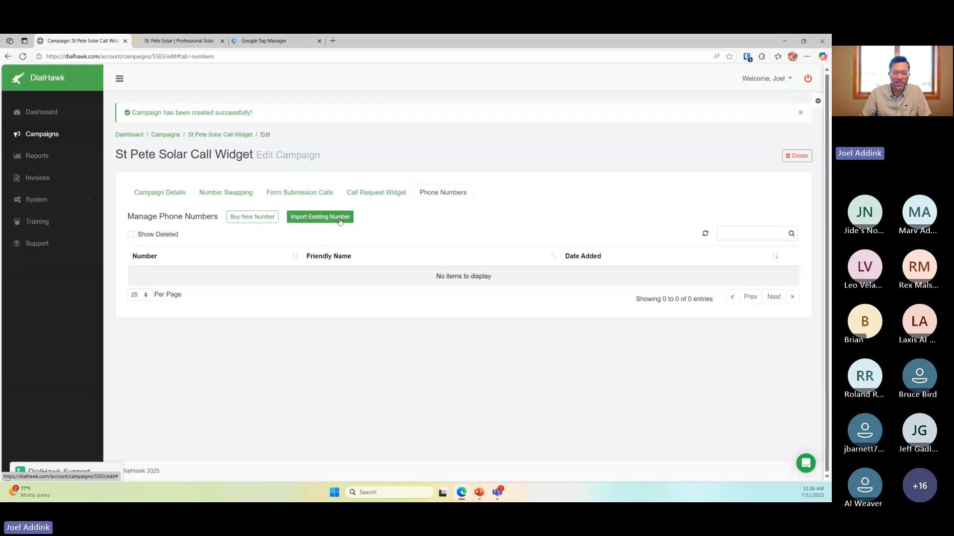
Search for available numbers starting with area code 727
click(259, 225)
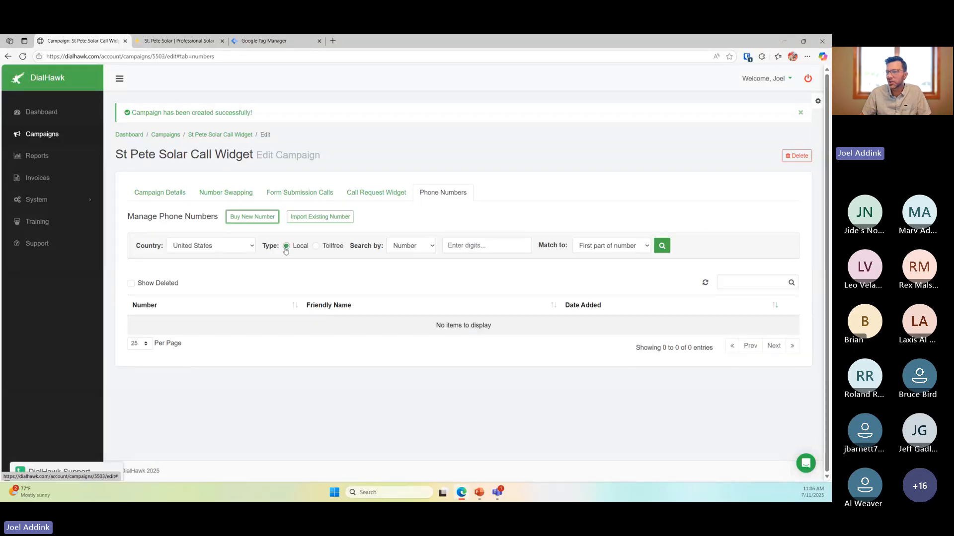
click(495, 247)
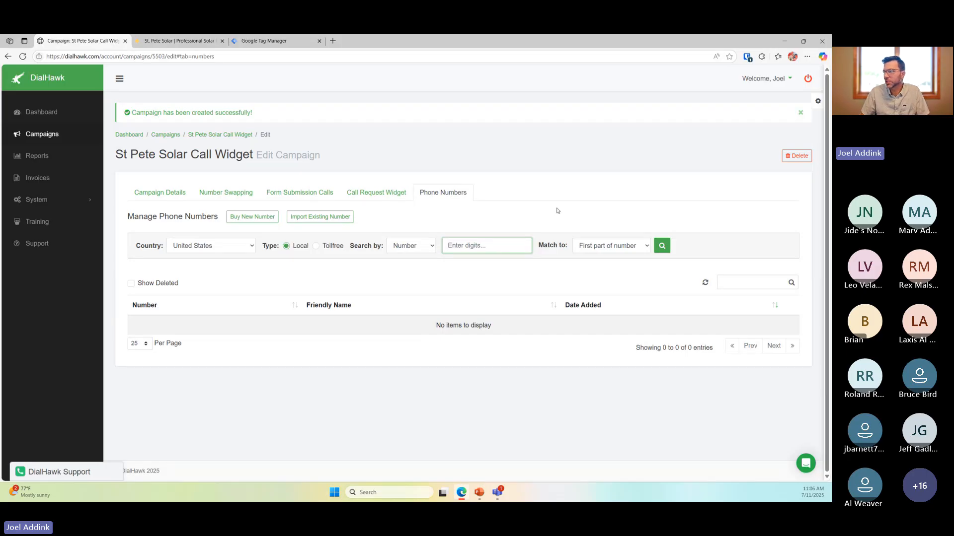
click(579, 246)
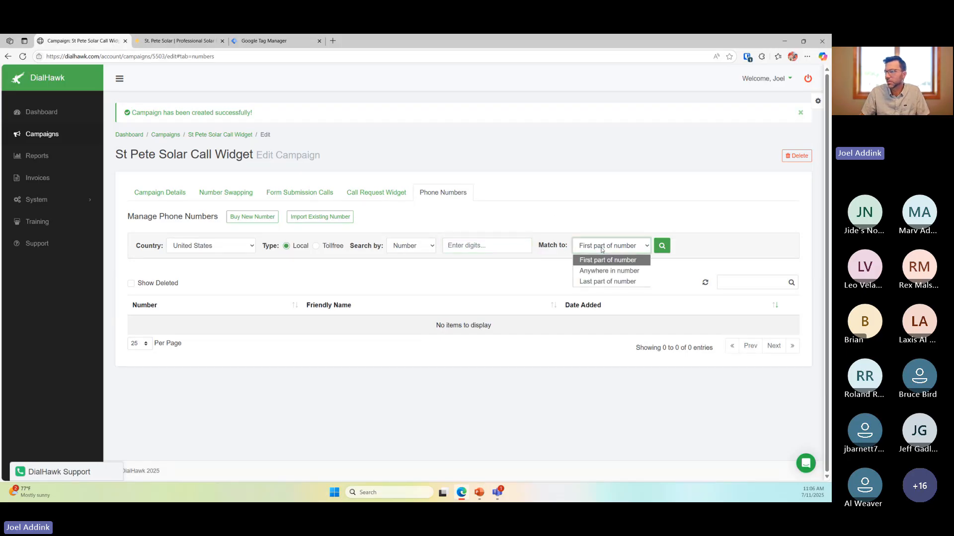
click(580, 230)
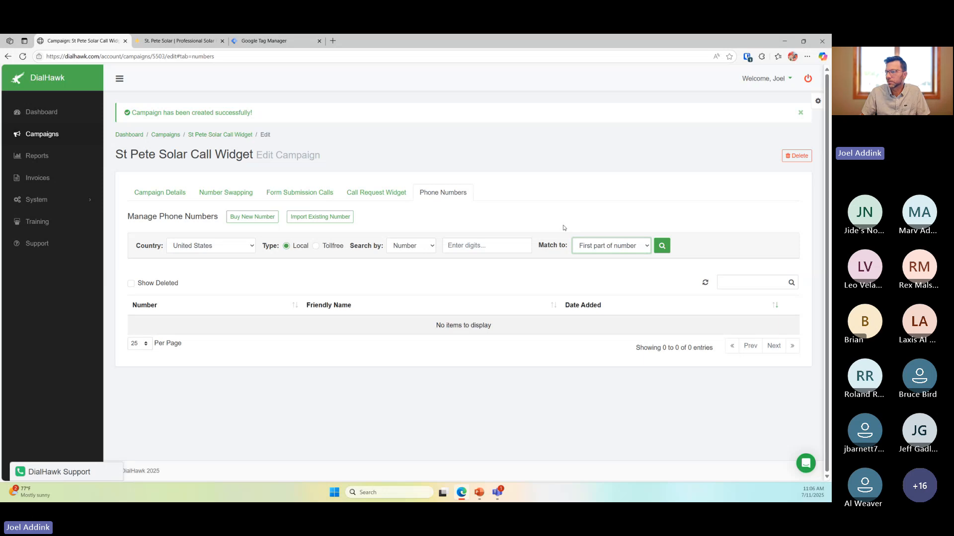
click(487, 248)
text(727)
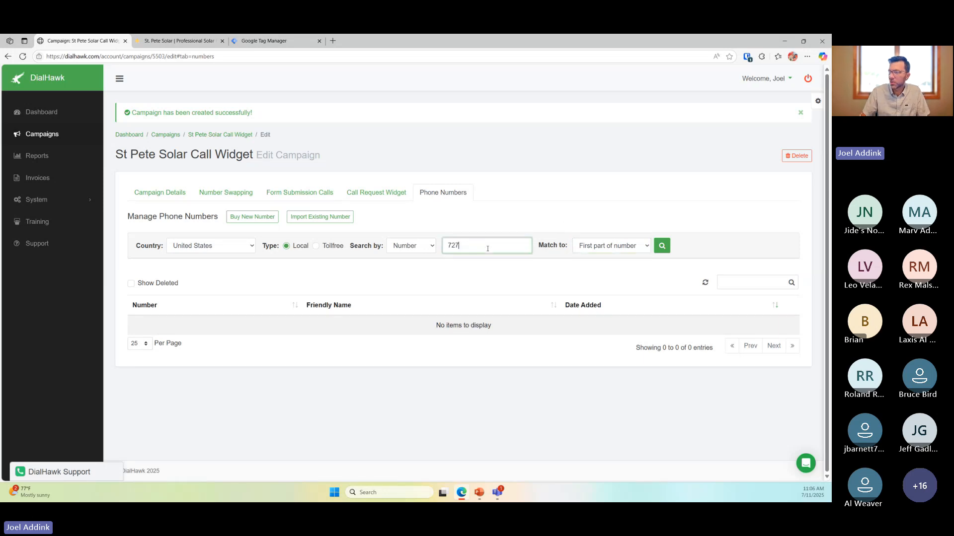
click(662, 246)
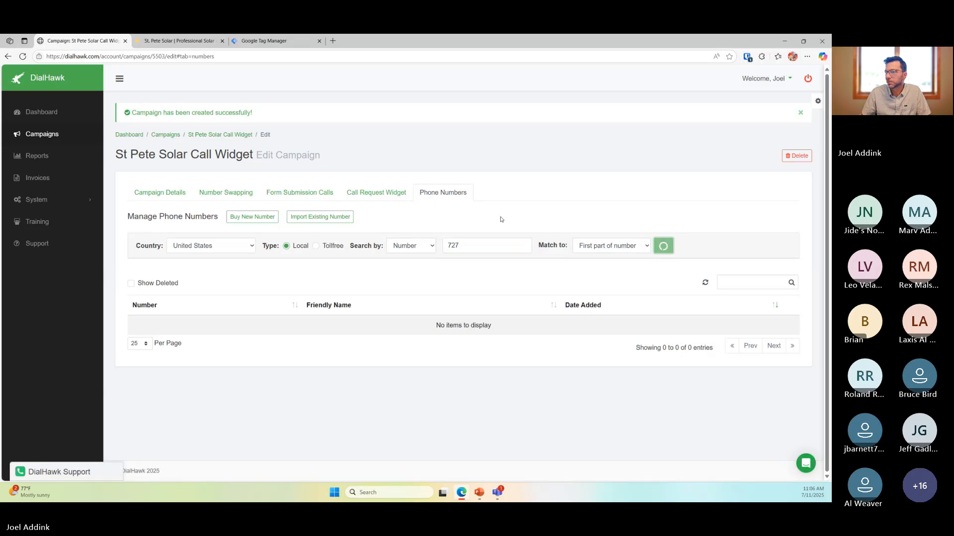
scroll(392, 289, down, 2)
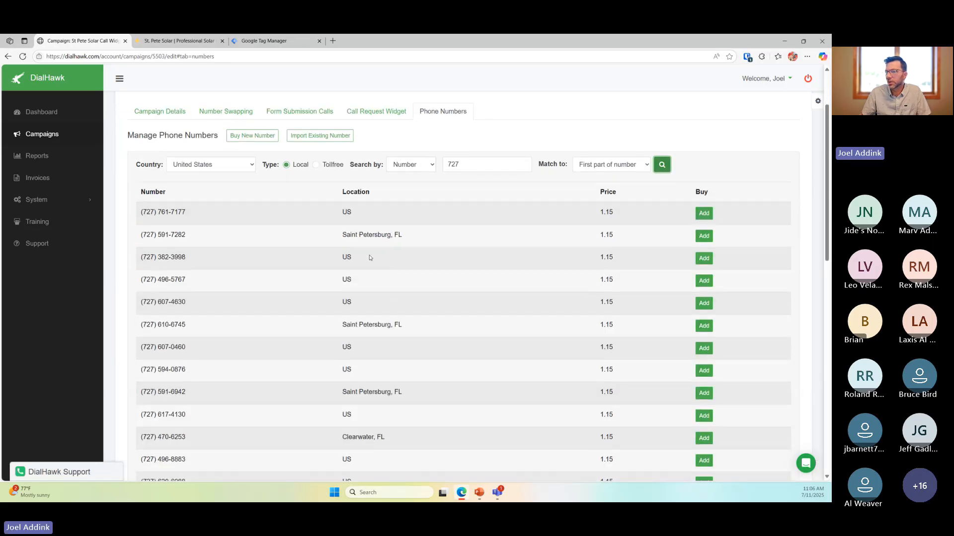
triple_click(343, 234)
click(170, 236)
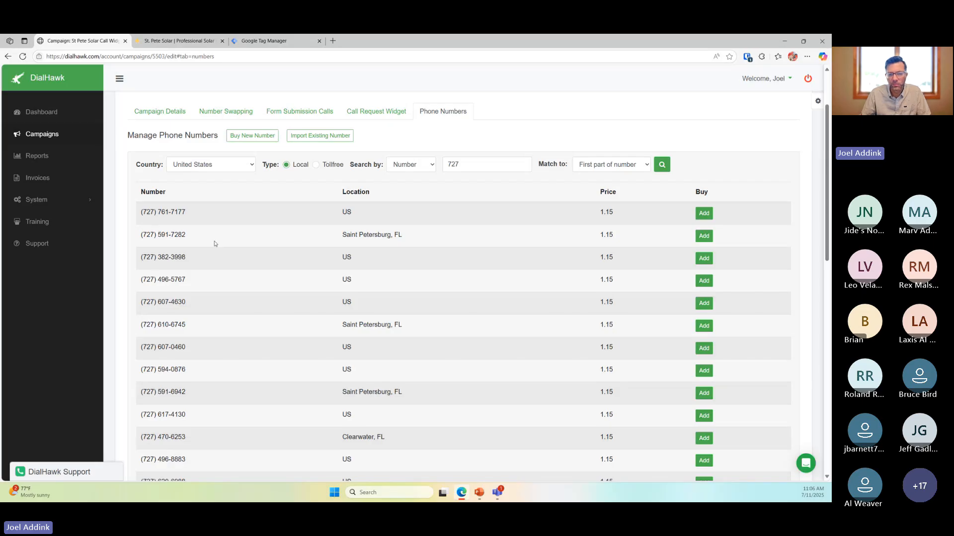
click(703, 236)
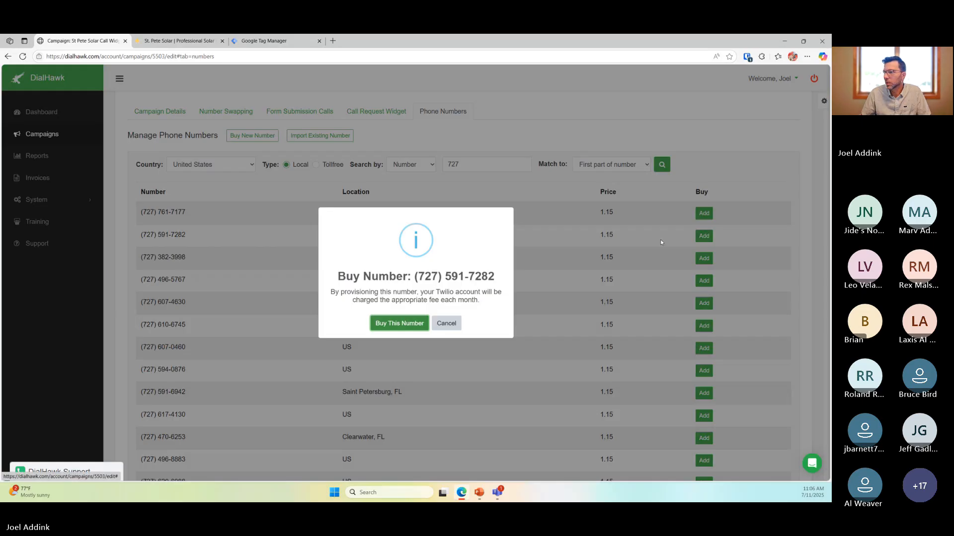
click(409, 327)
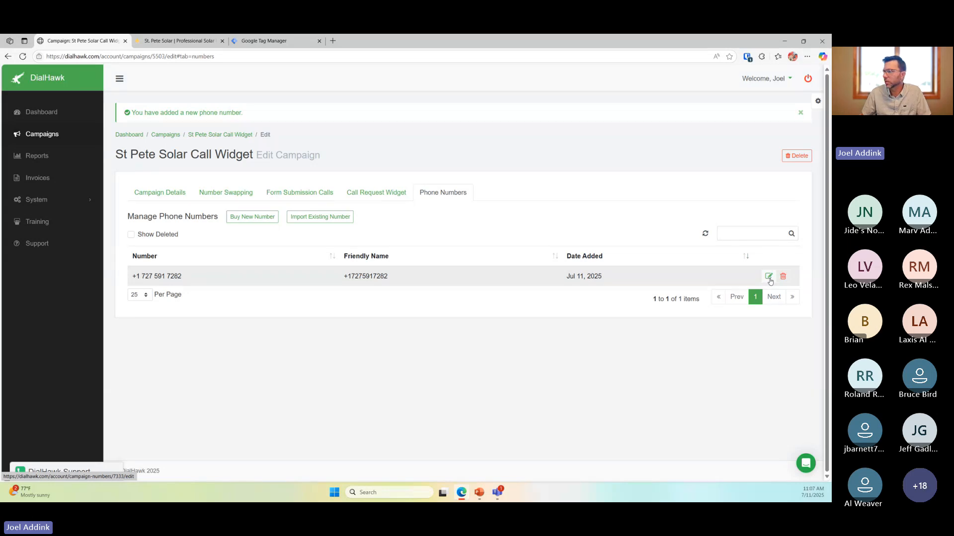
Rename the new number's Friendly Name to 'St Pete Solar Call Widget'
click(769, 277)
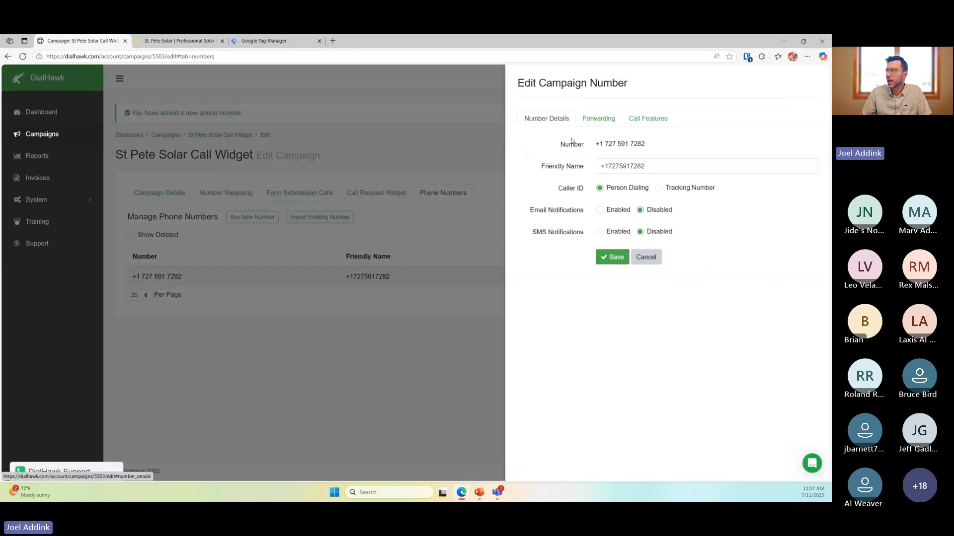
triple_click(660, 166)
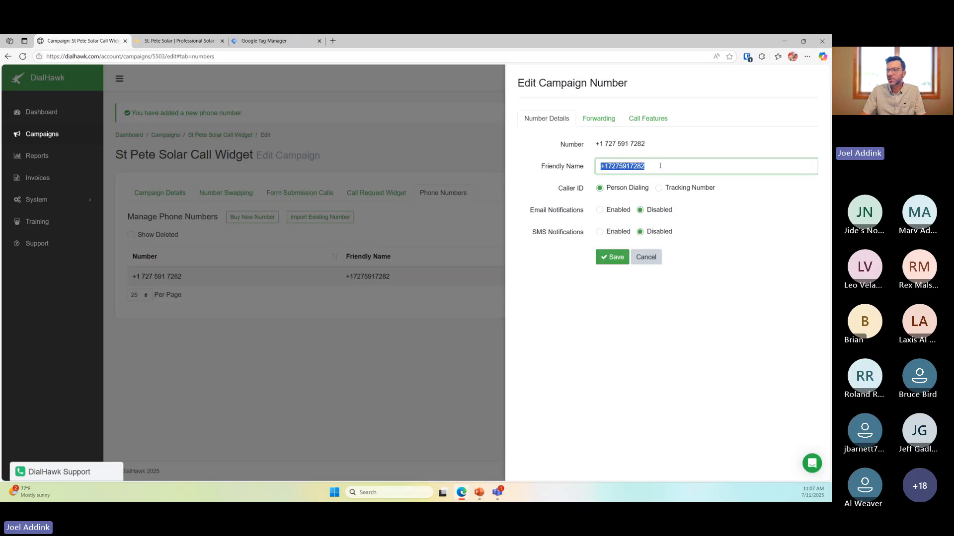
text(St )
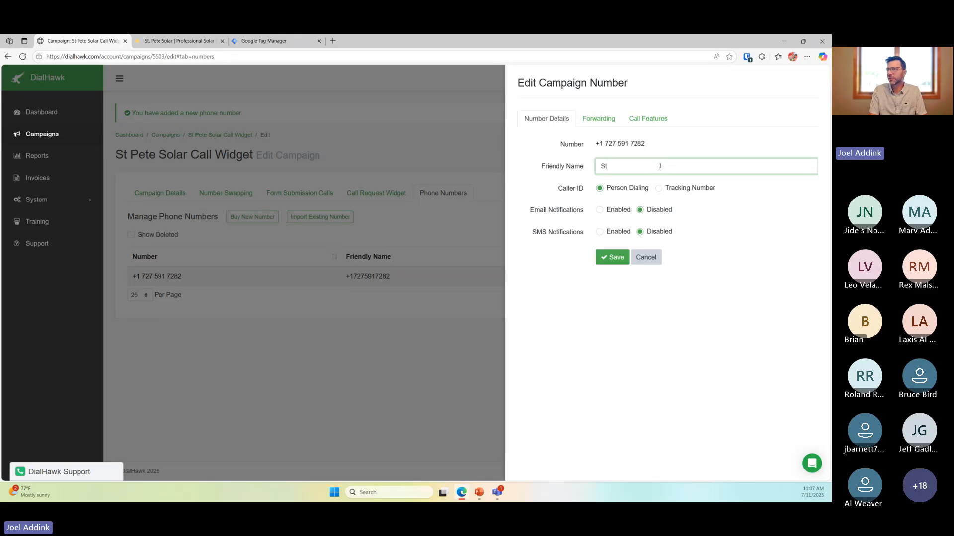
text(Pete)
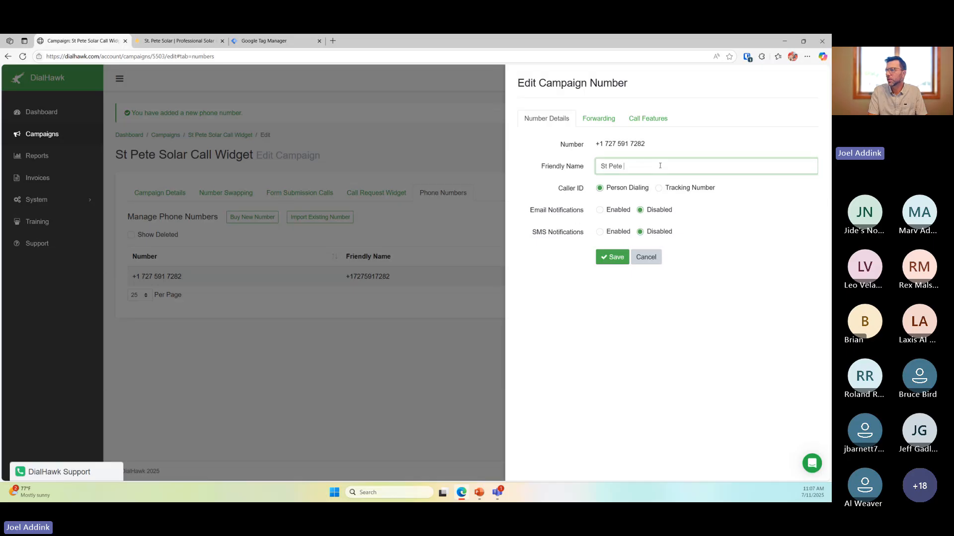
text(Solar Call)
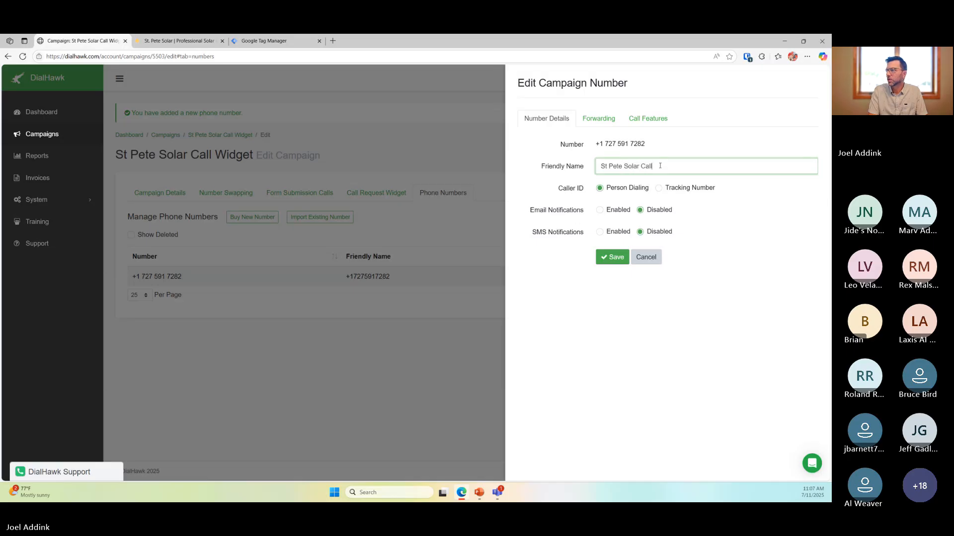
text( Widget)
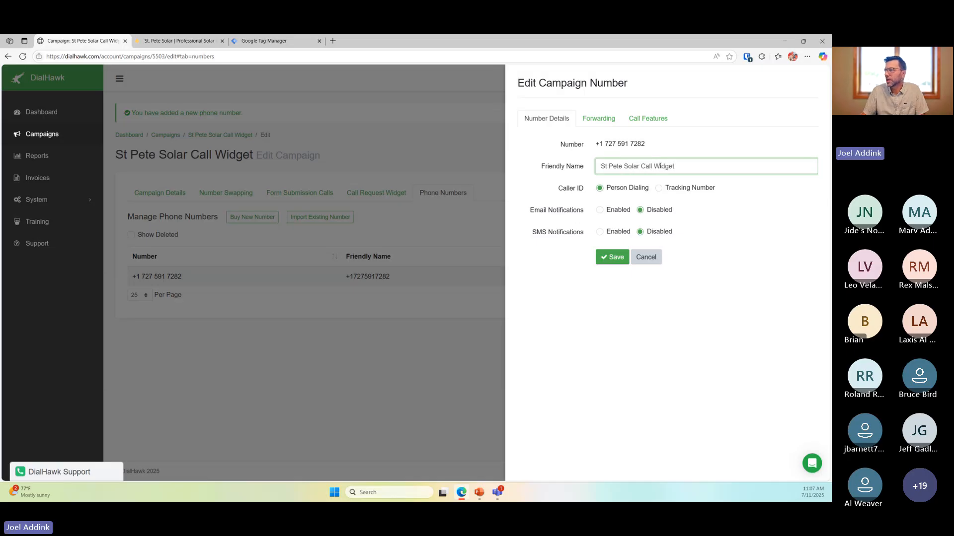
click(571, 193)
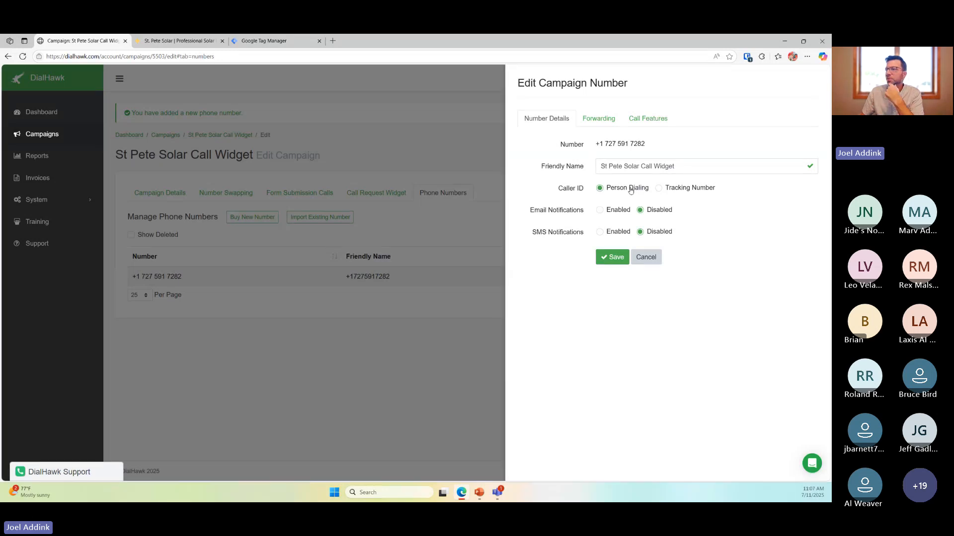
Set Caller ID to show the tracking number and enable email notifications
click(677, 190)
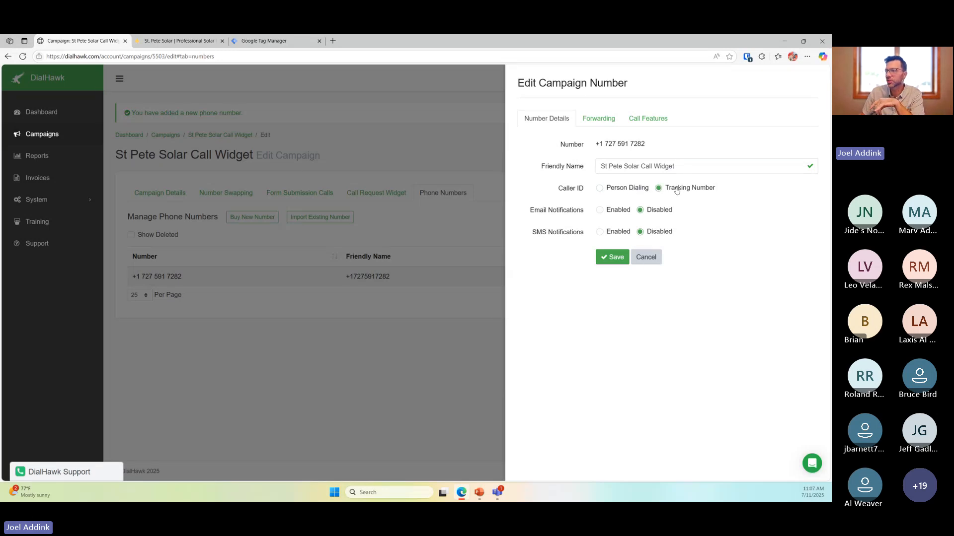
click(633, 189)
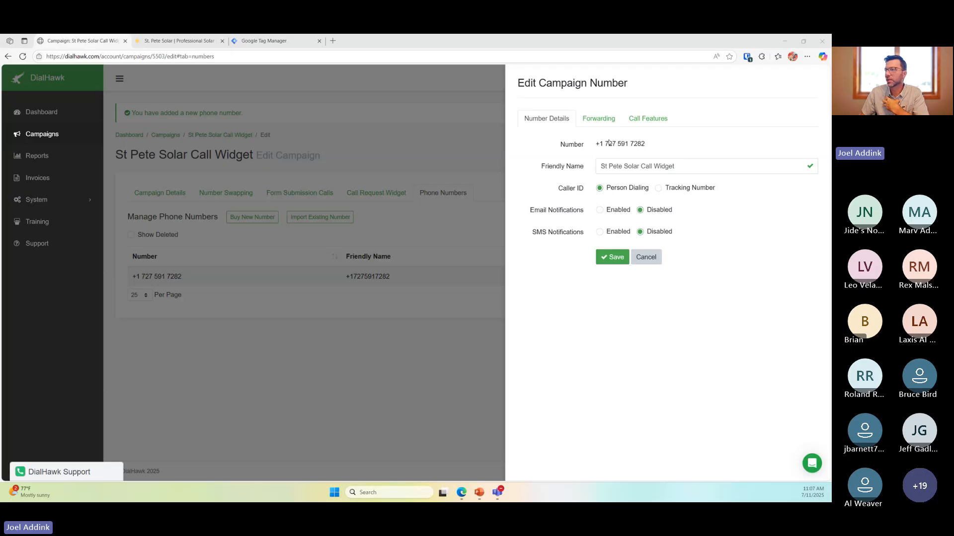
drag(604, 144, 675, 149)
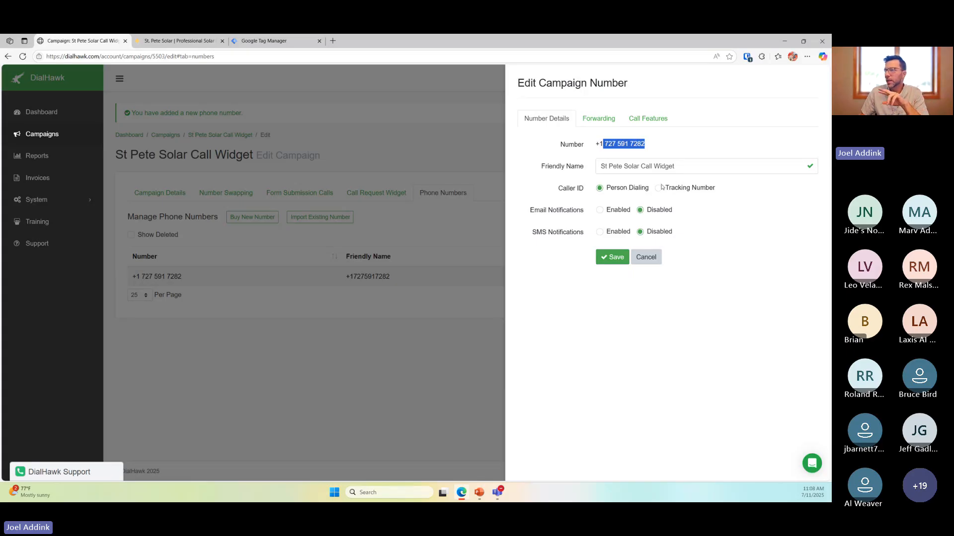
click(660, 189)
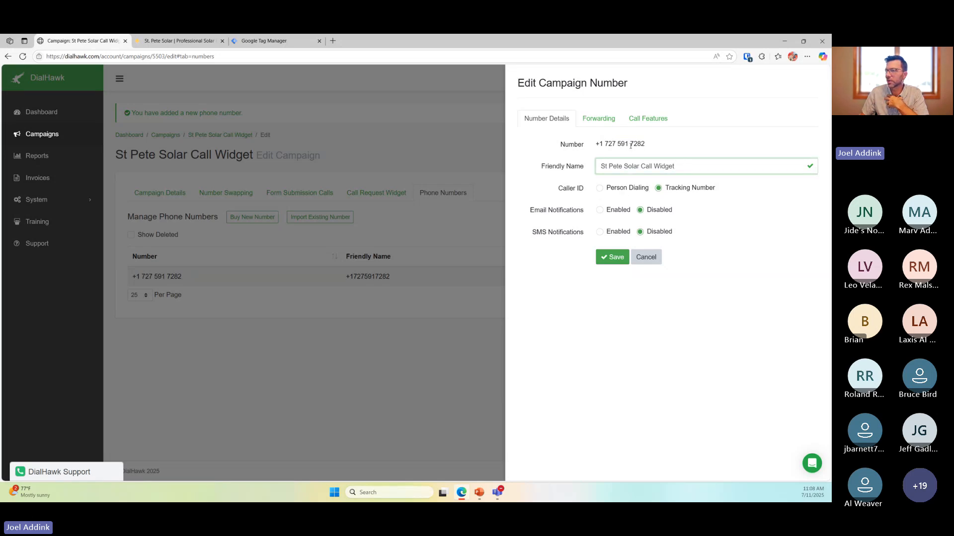
double_click(634, 144)
click(675, 154)
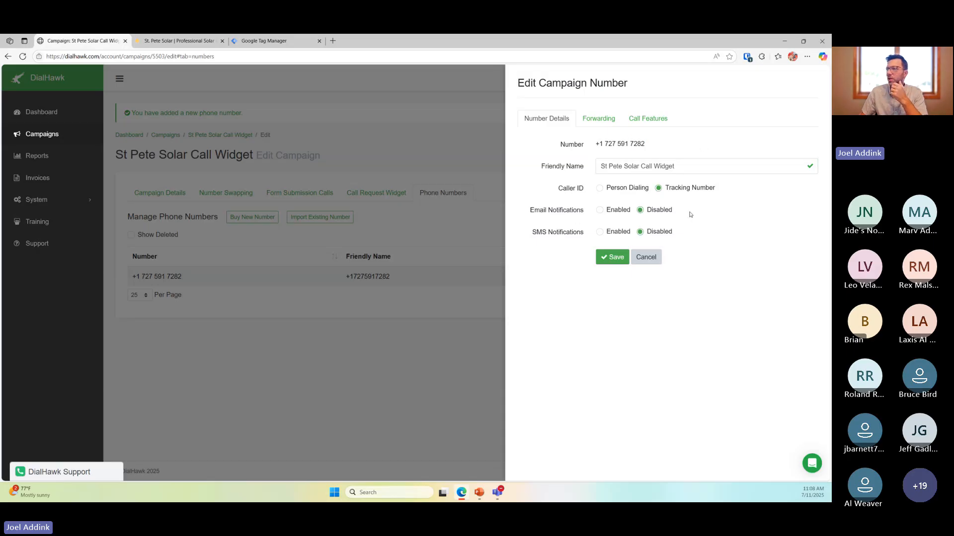
click(600, 212)
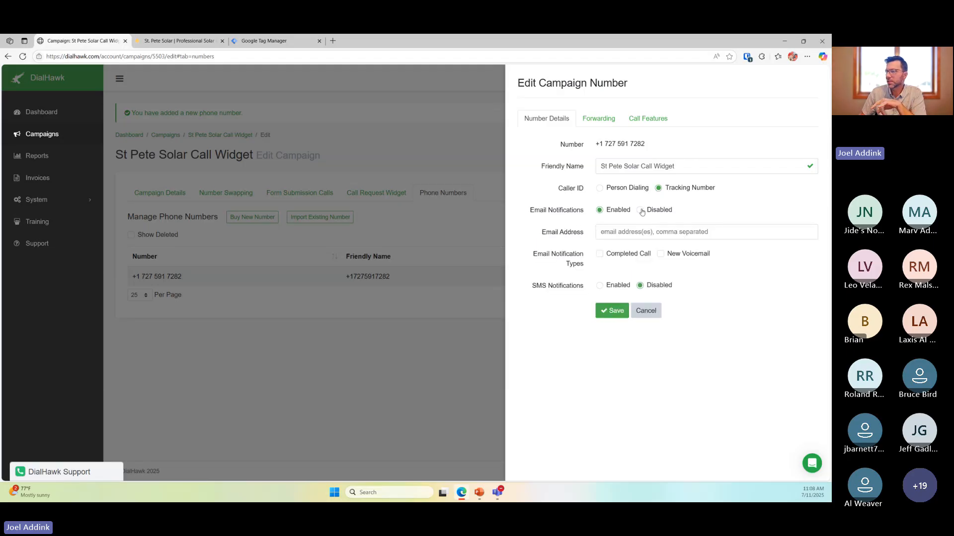
Enter the notification email address and check Completed Call email alerts
click(617, 233)
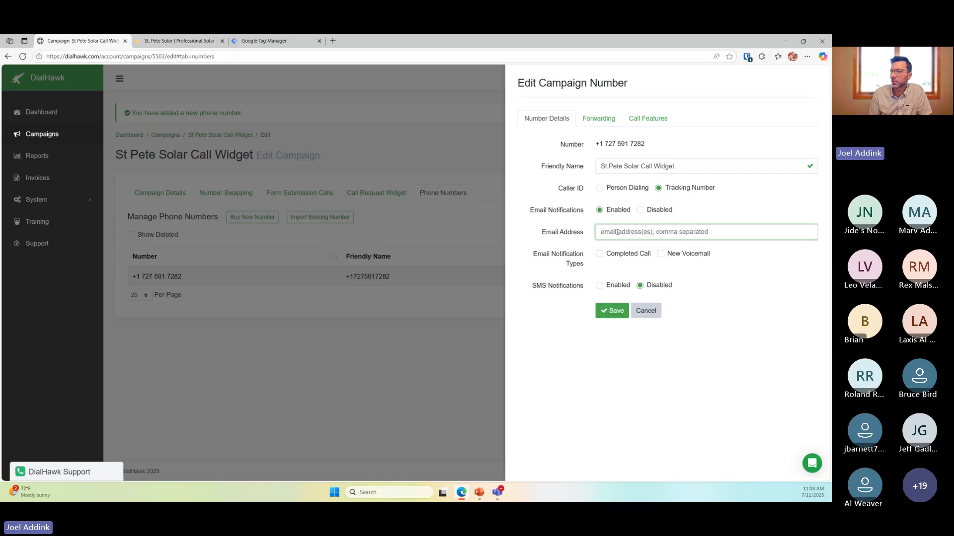
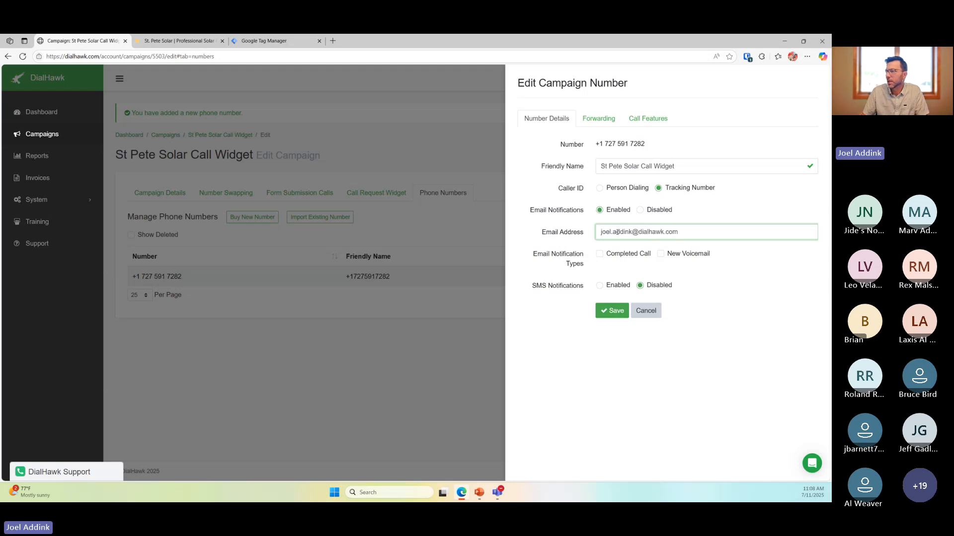
click(600, 254)
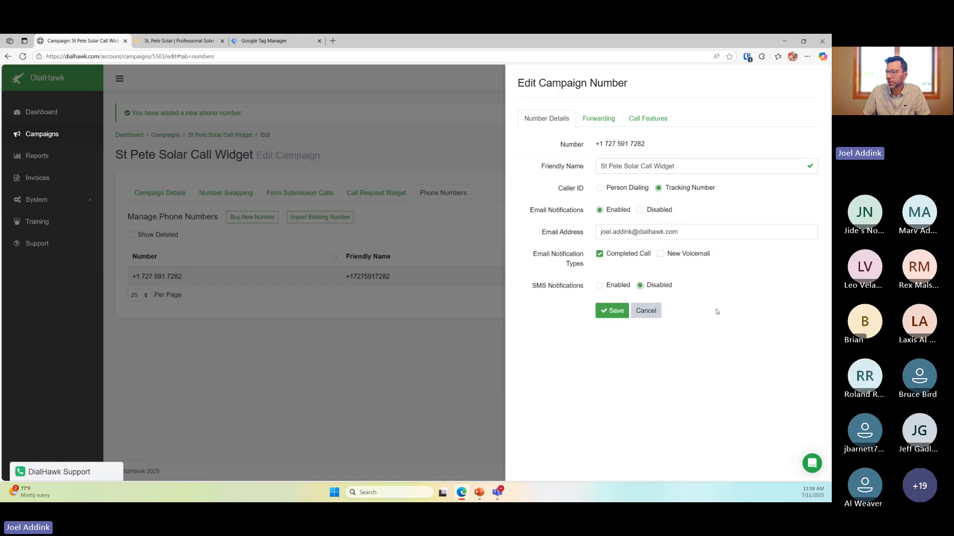
Leave SMS notifications disabled with no SMS numbers, and go to the Forwarding settings
click(599, 287)
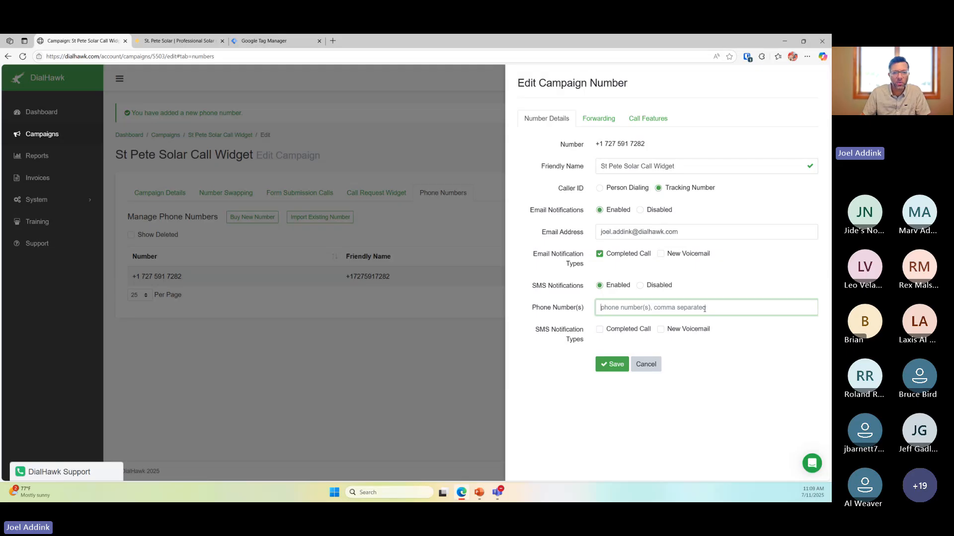
click(695, 283)
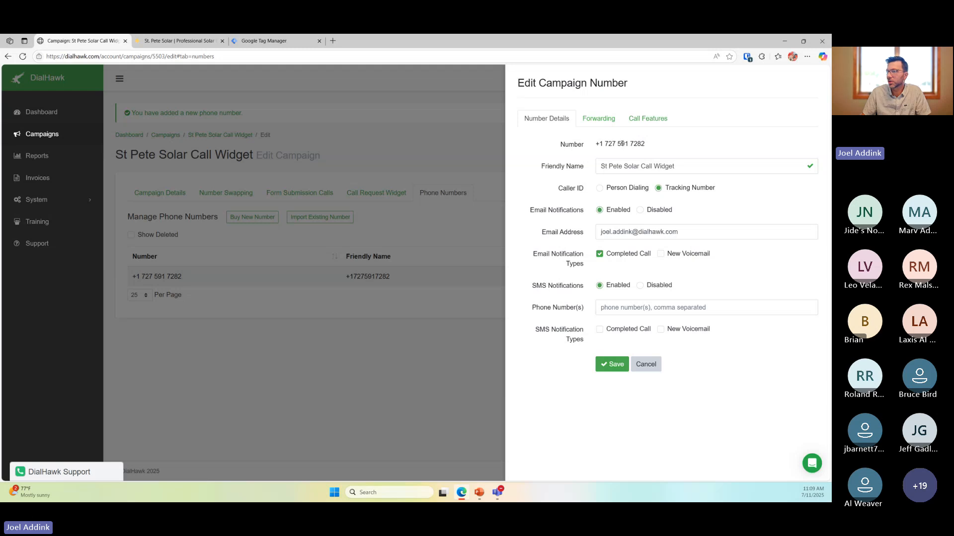
drag(621, 143, 645, 144)
click(632, 308)
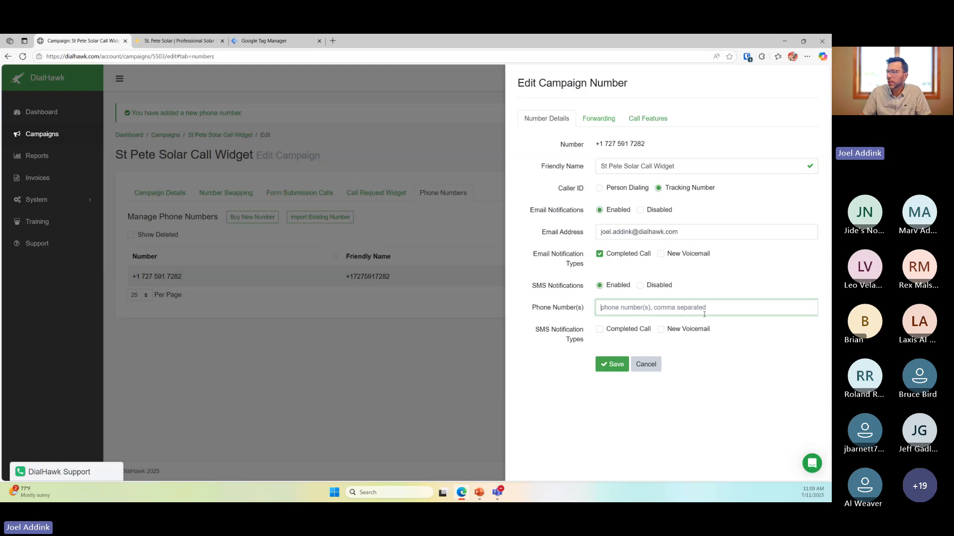
click(715, 418)
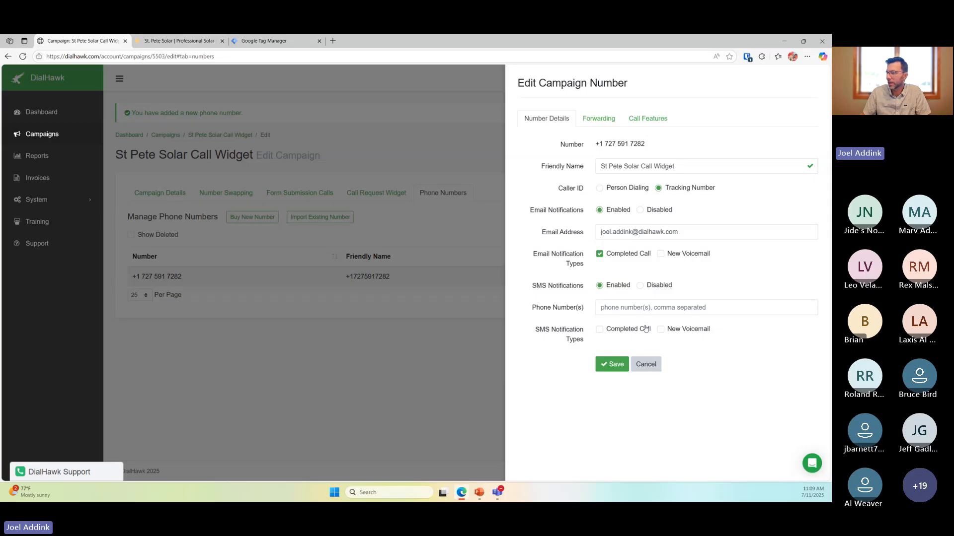
click(639, 285)
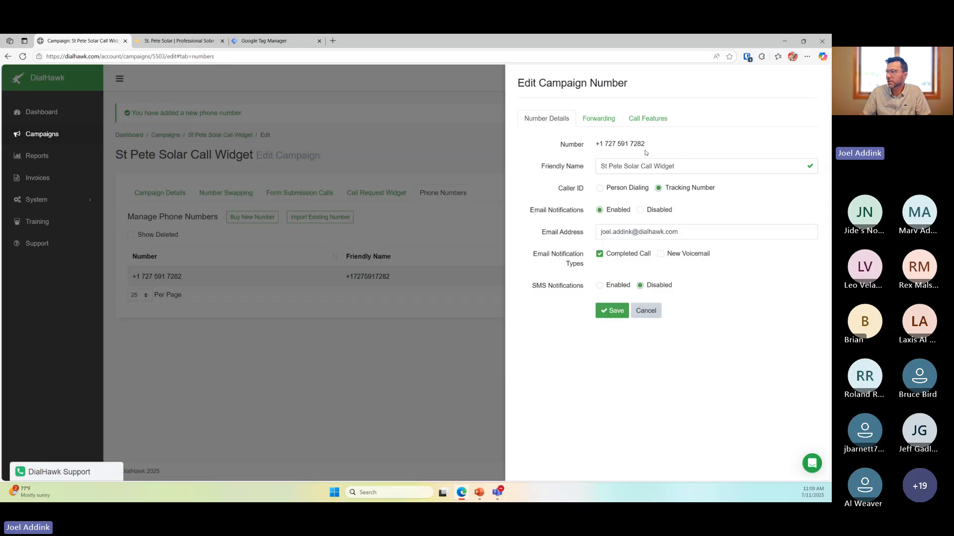
click(605, 121)
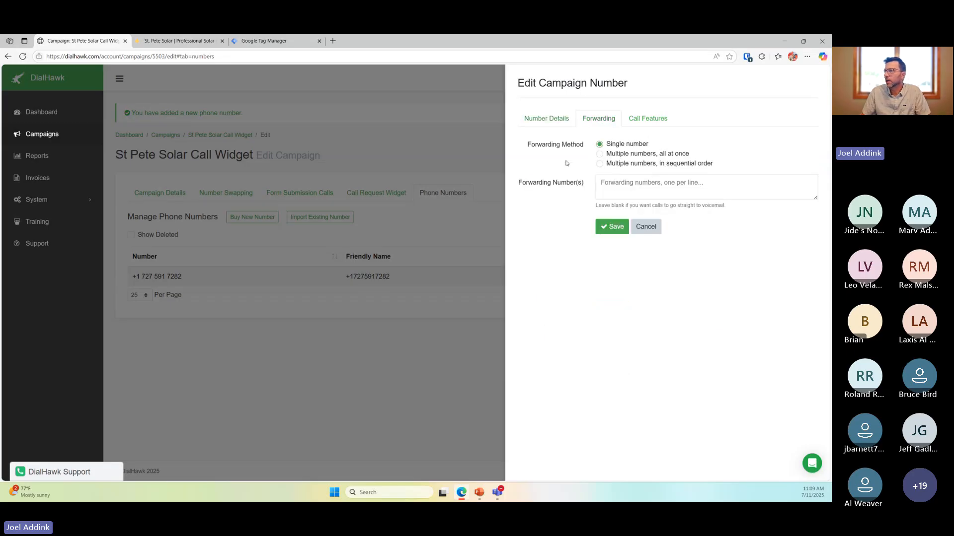
Enter the forwarding phone number and set forwarding to 'Multiple numbers, in sequential order'
click(727, 187)
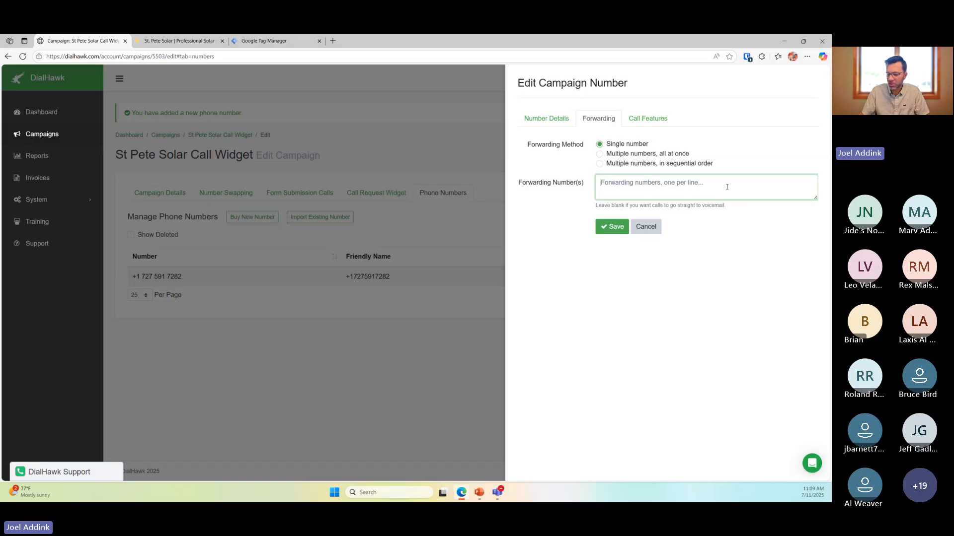
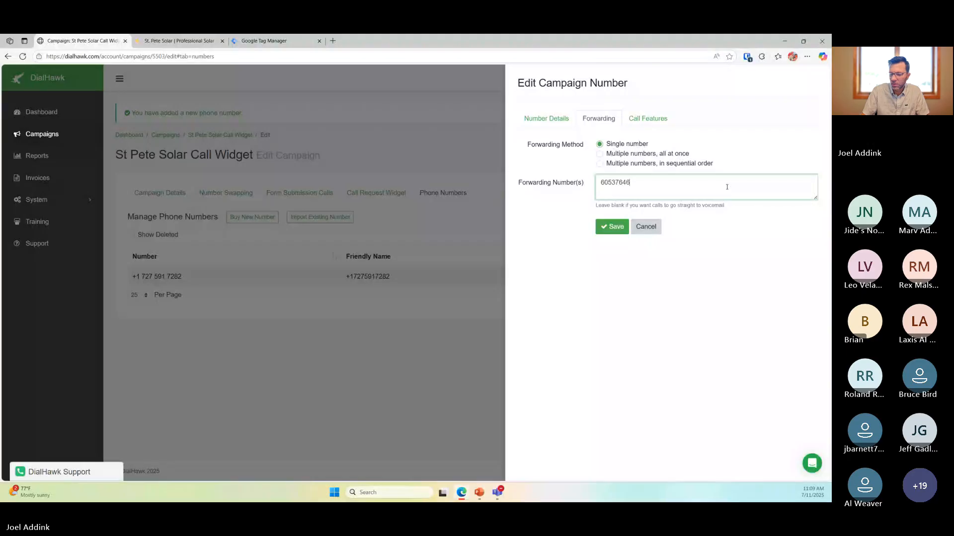
click(642, 155)
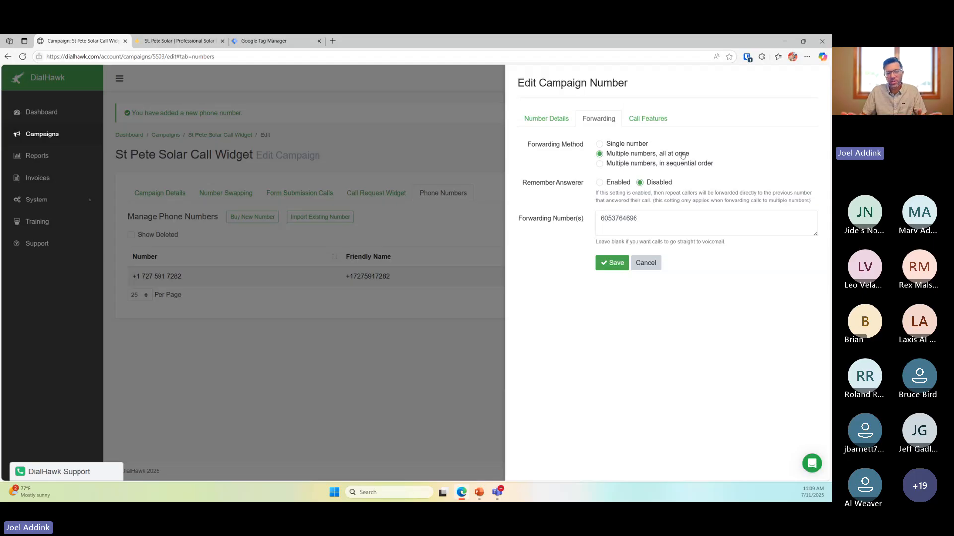
click(641, 231)
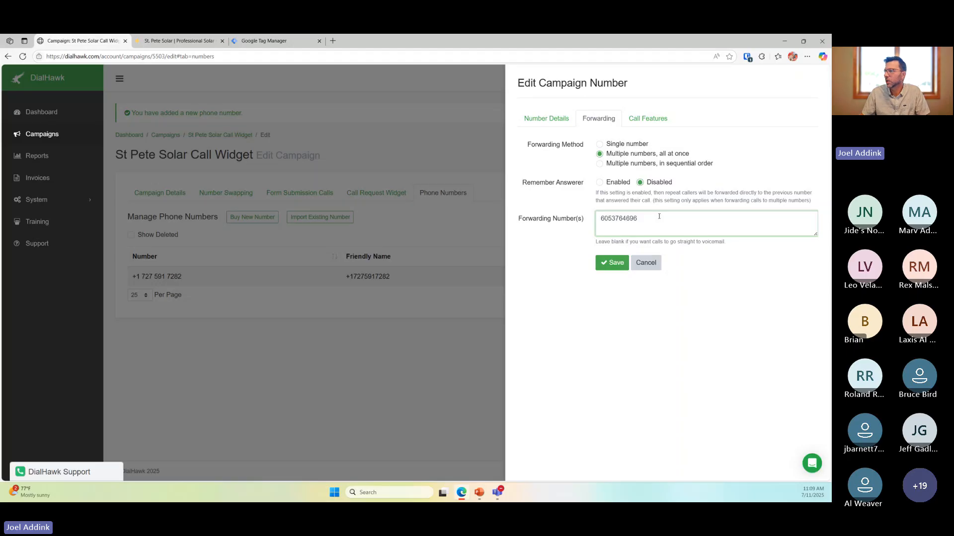
click(643, 165)
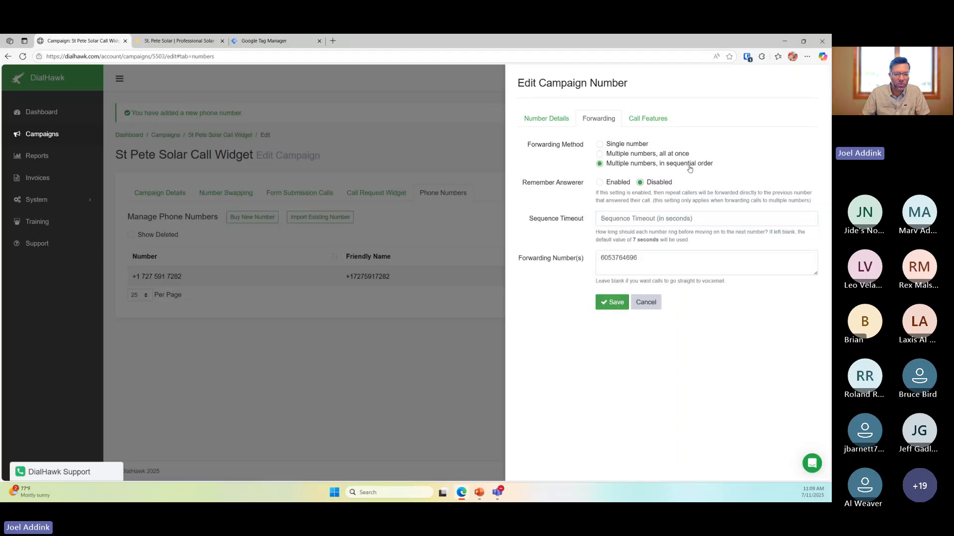
click(659, 260)
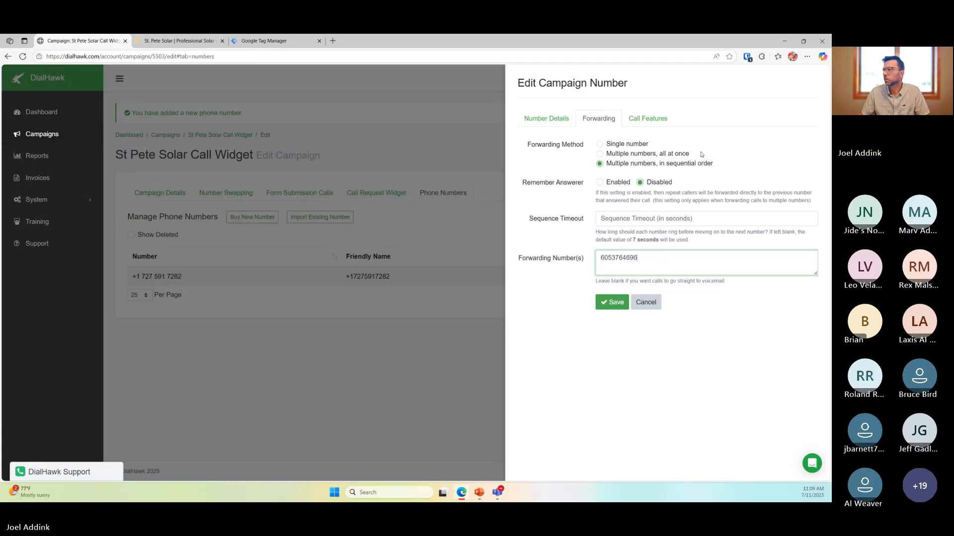
click(657, 120)
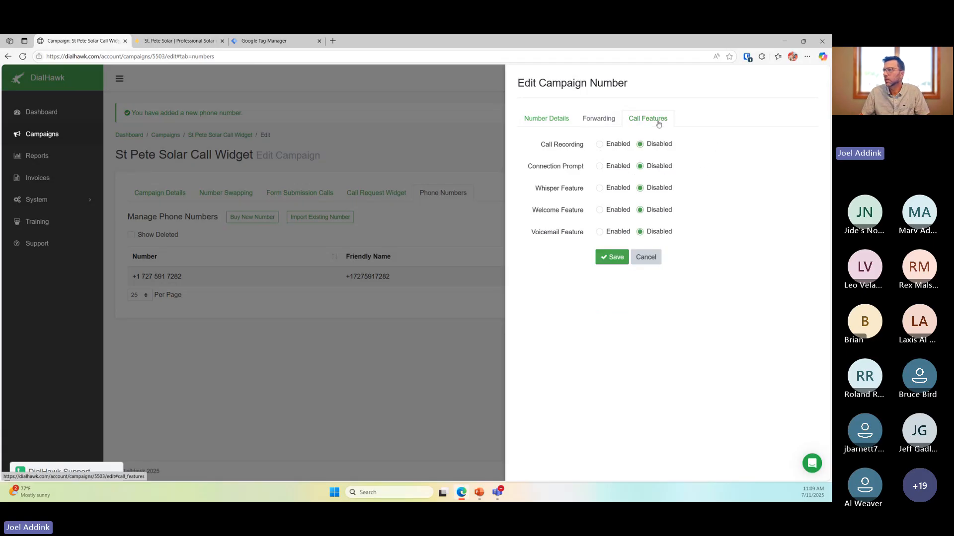
Enable call recording and a whisper saying 'This was a direct call from the call widget', then save
click(600, 144)
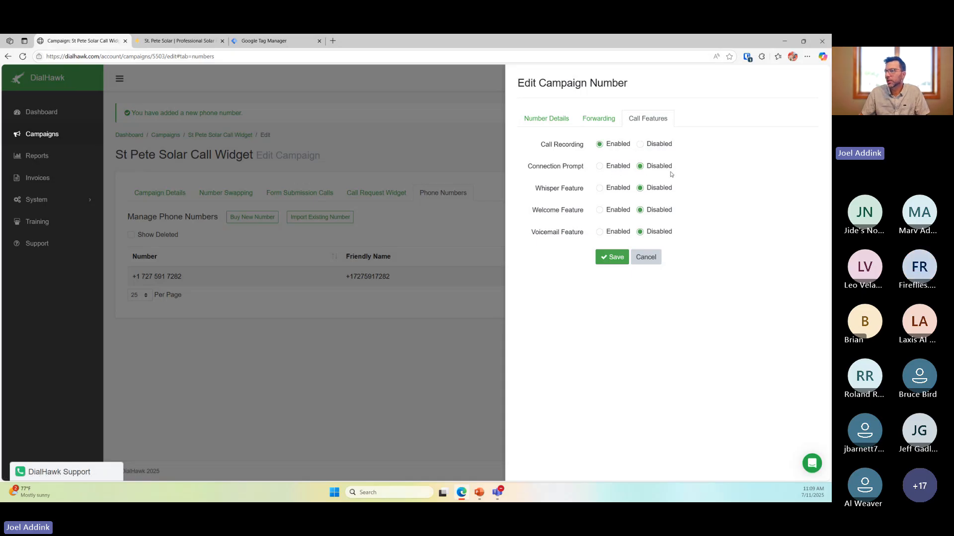
click(600, 189)
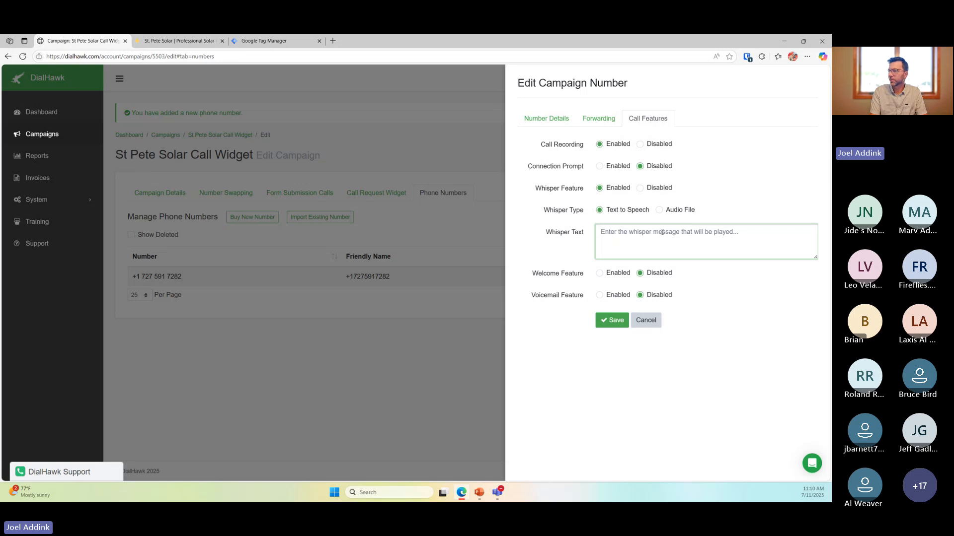
text(T)
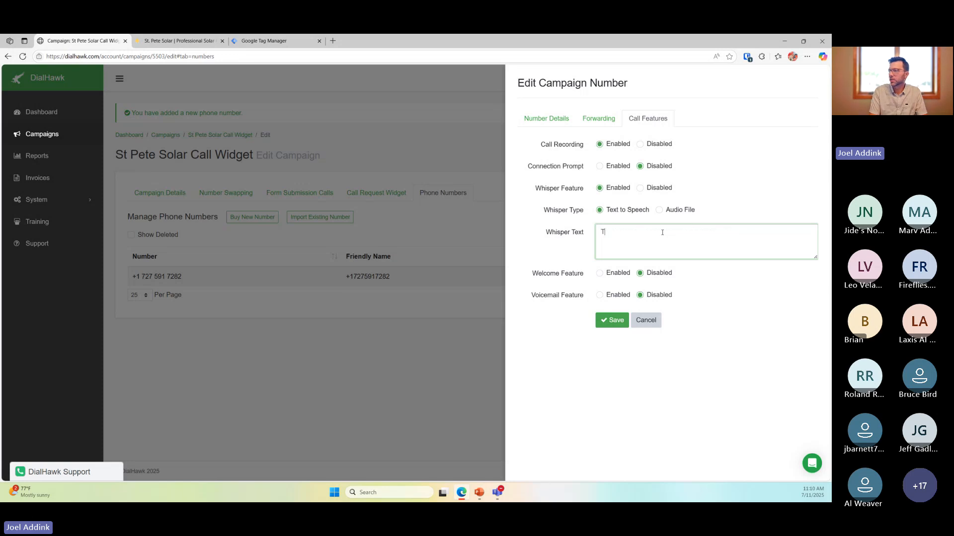
text(his was a dire)
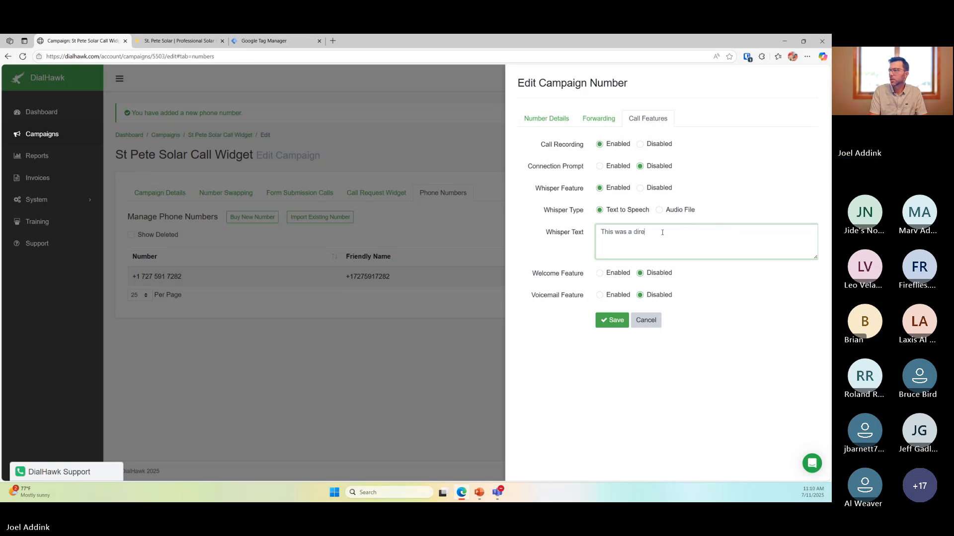
text(ct call from the call widget)
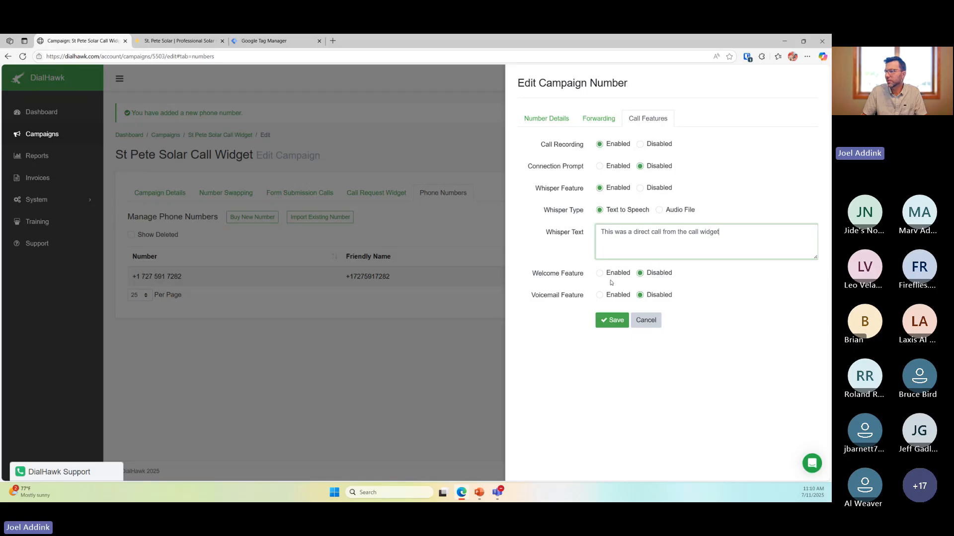
click(615, 321)
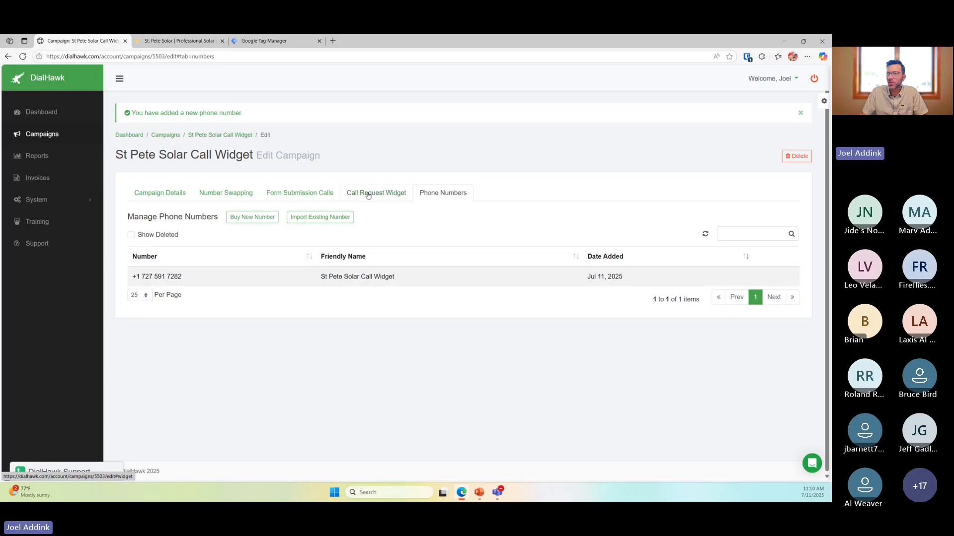
In the Call Request Widget settings, change the widget title to 'Contact Us'
click(368, 195)
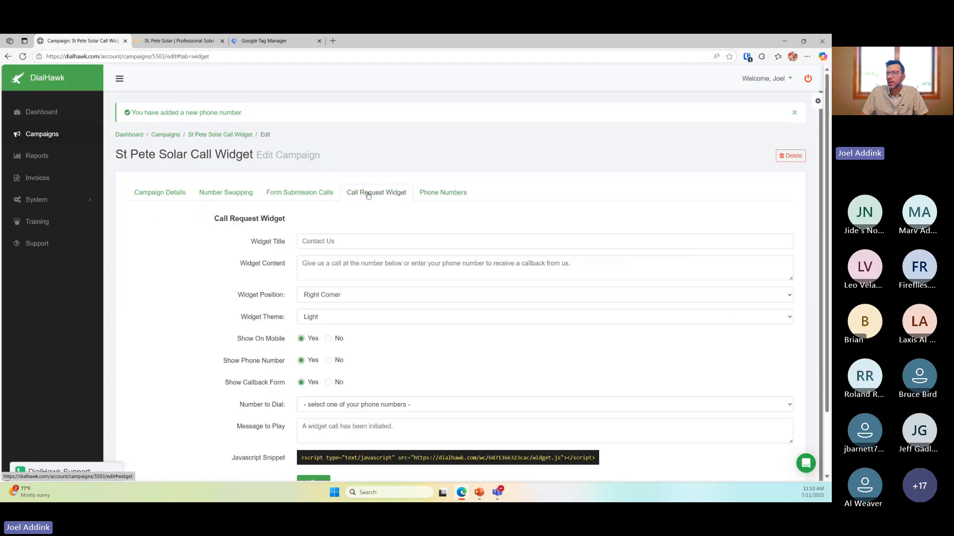
click(390, 242)
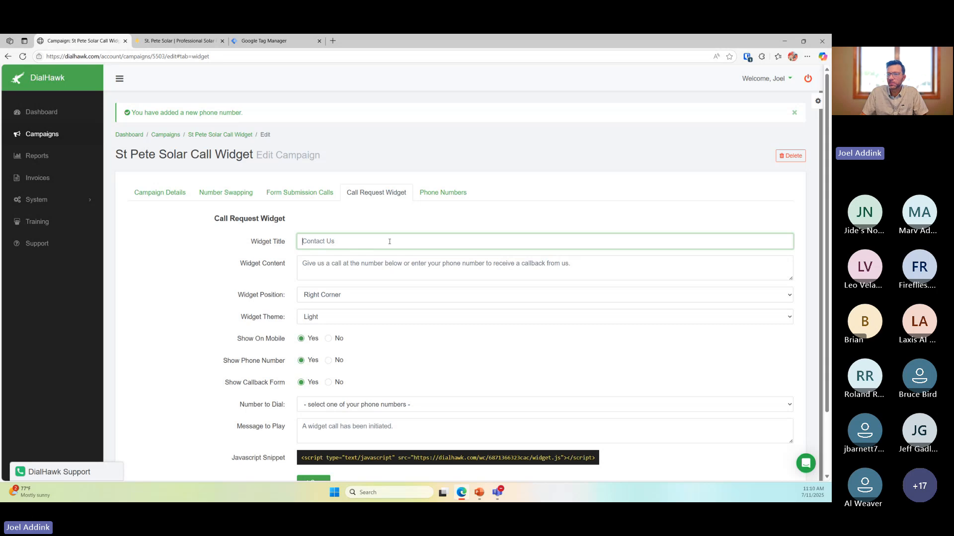
drag(251, 242, 286, 245)
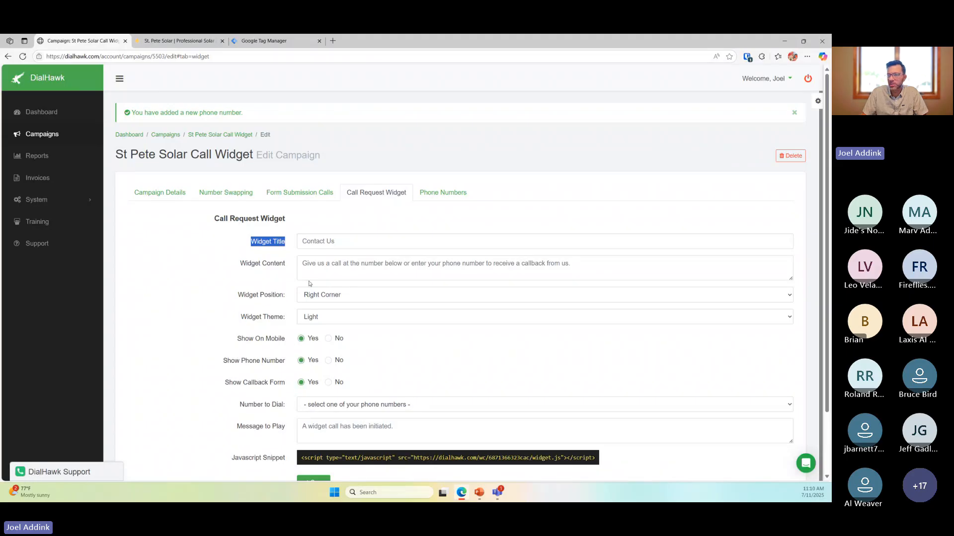
click(355, 241)
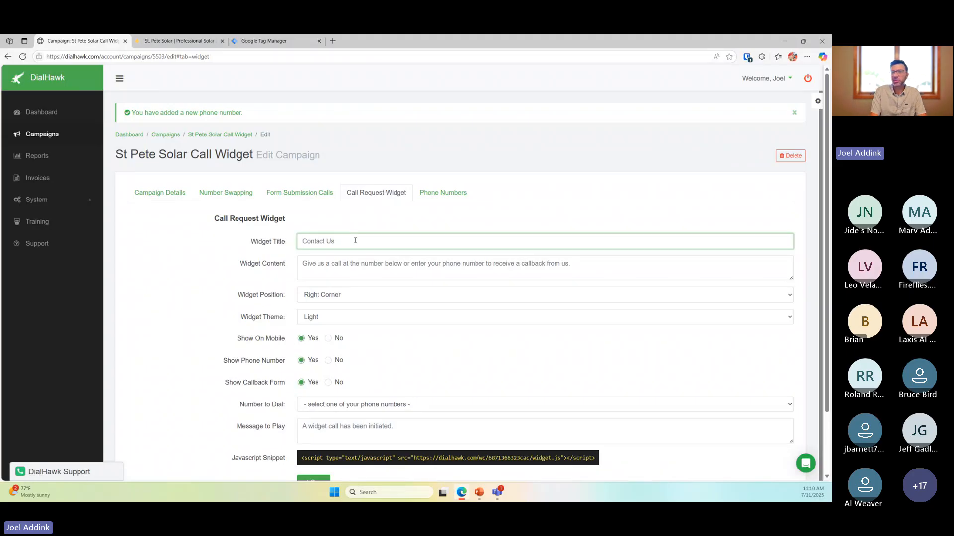
text(Cont)
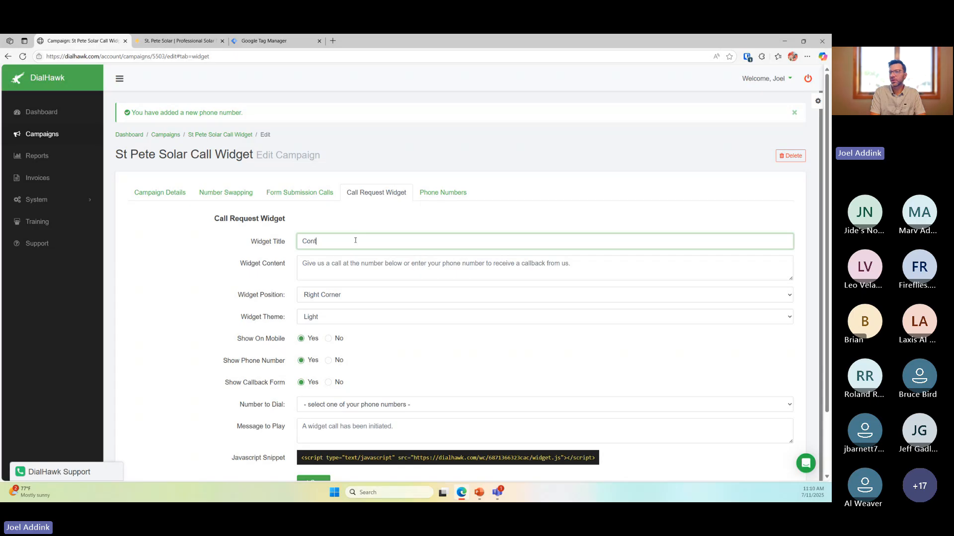
text(act Us)
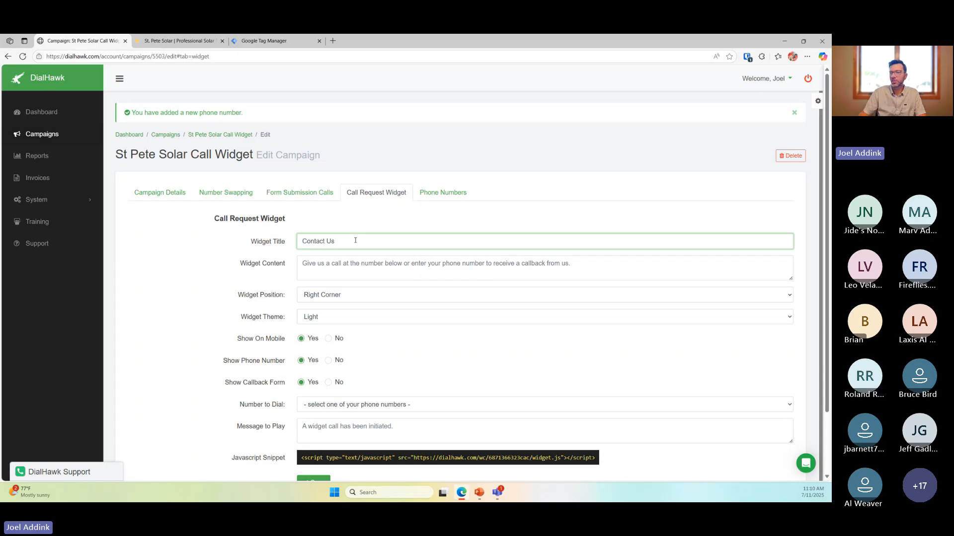
Compare the widget content text with the message in the expanded live widget preview
click(368, 271)
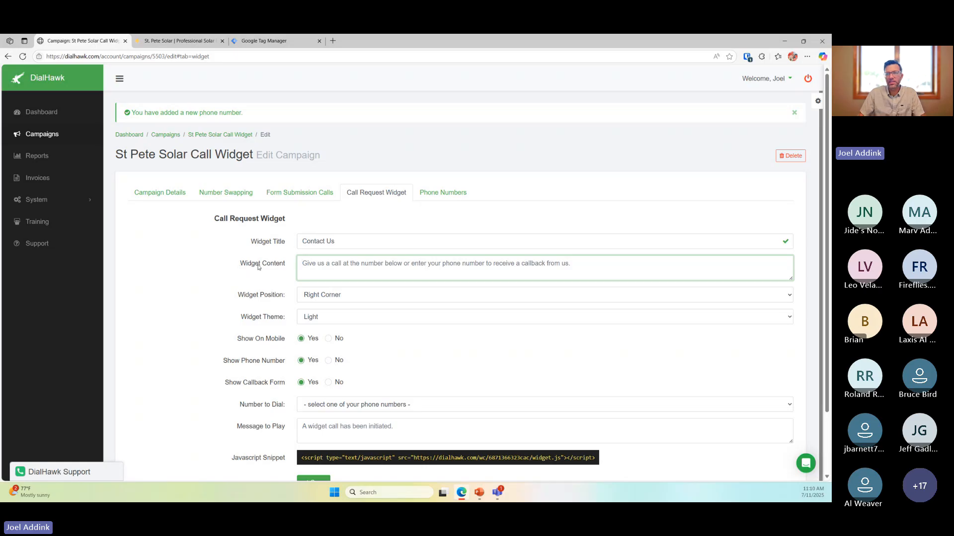
click(55, 472)
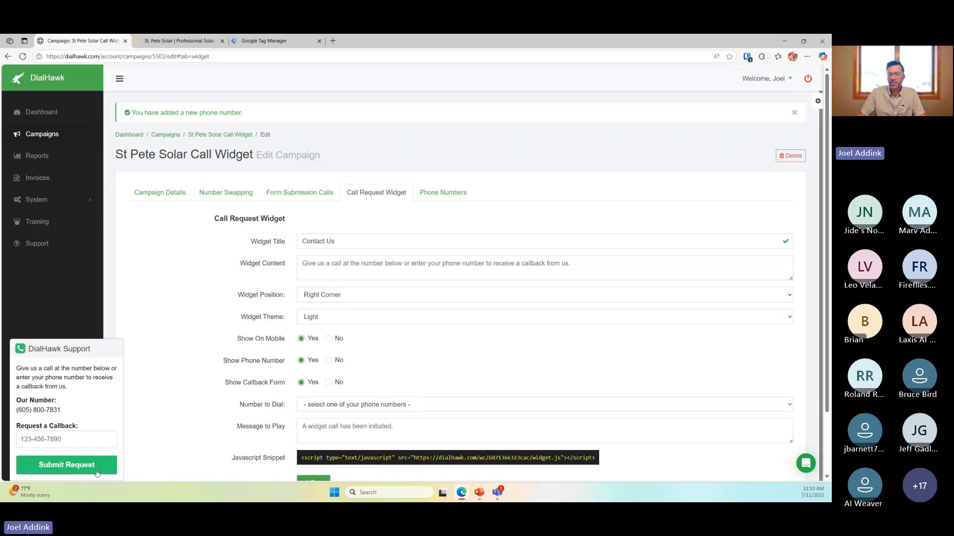
mouse_move(18, 367)
mouse_down()
mouse_move(73, 390)
mouse_move(16, 368)
mouse_up()
click(70, 390)
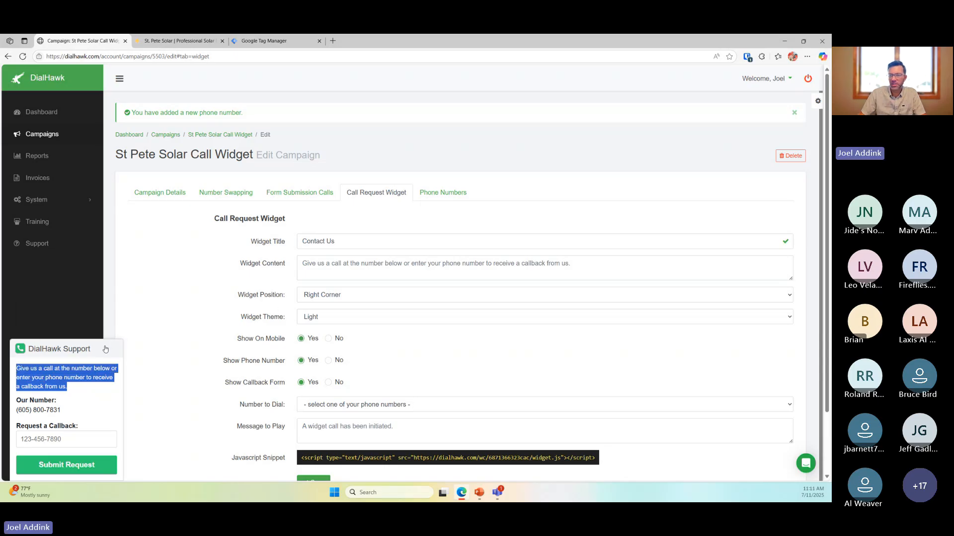
click(387, 274)
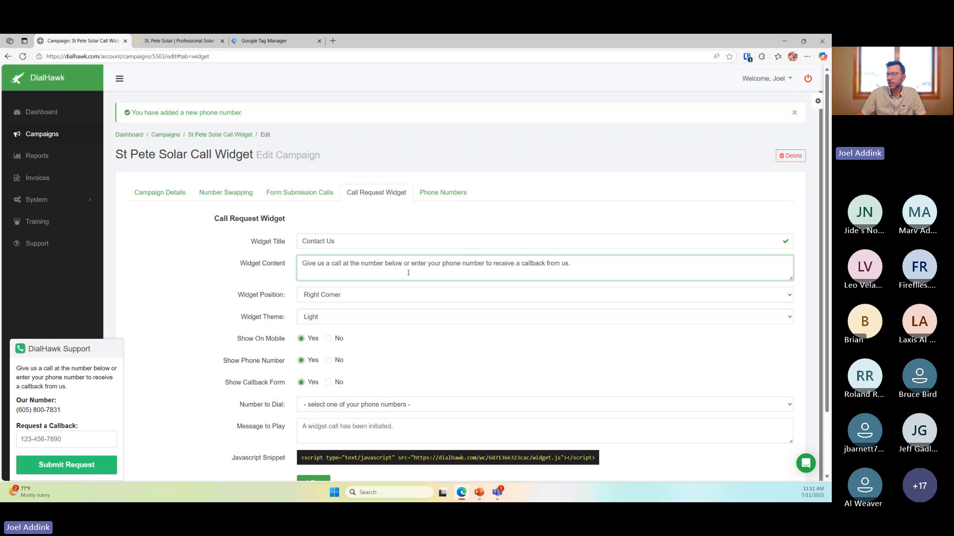
Keep the widget position set to Right Corner
click(388, 298)
click(388, 298)
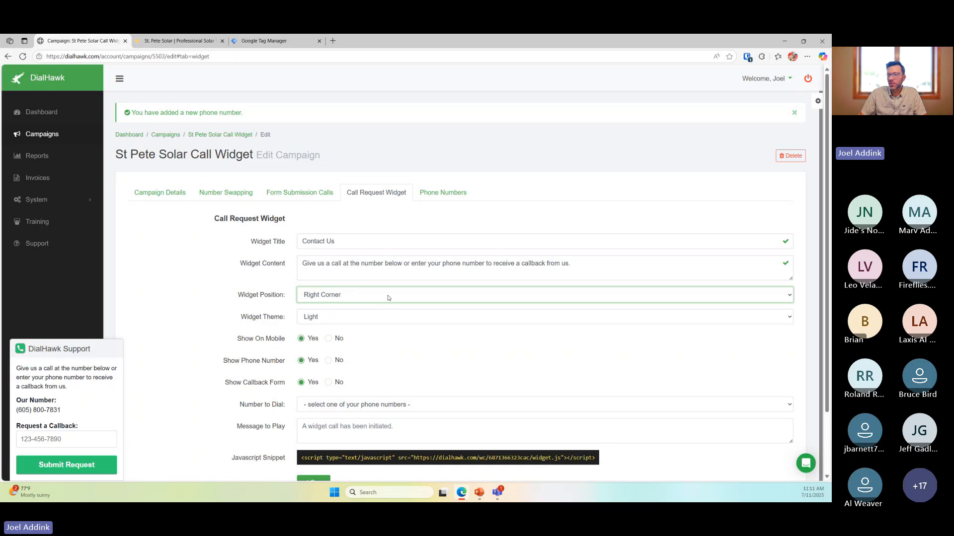
click(388, 298)
click(388, 297)
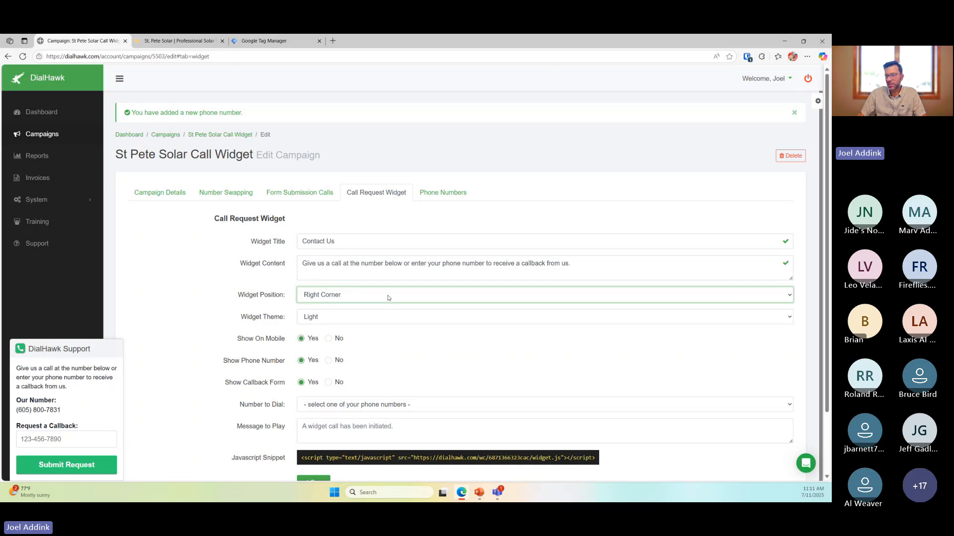
click(388, 297)
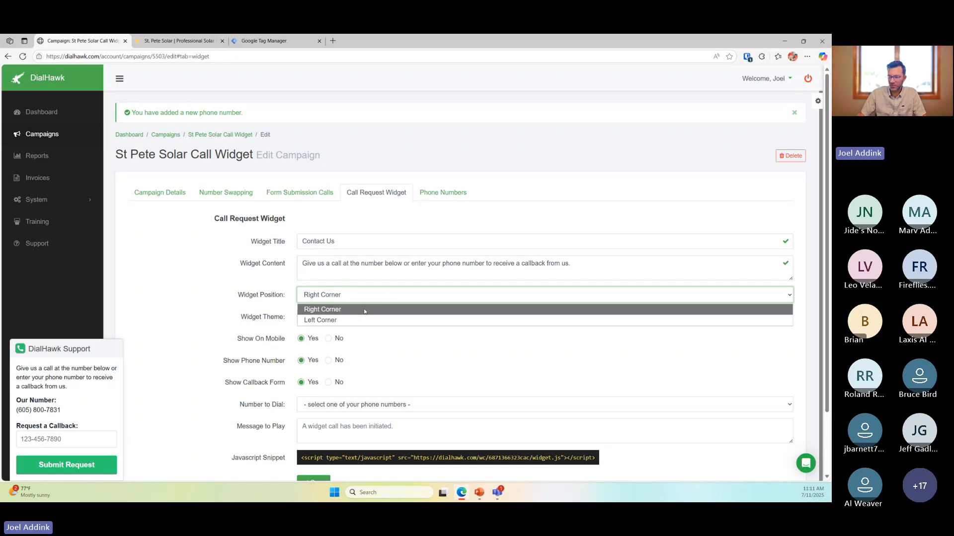
click(209, 310)
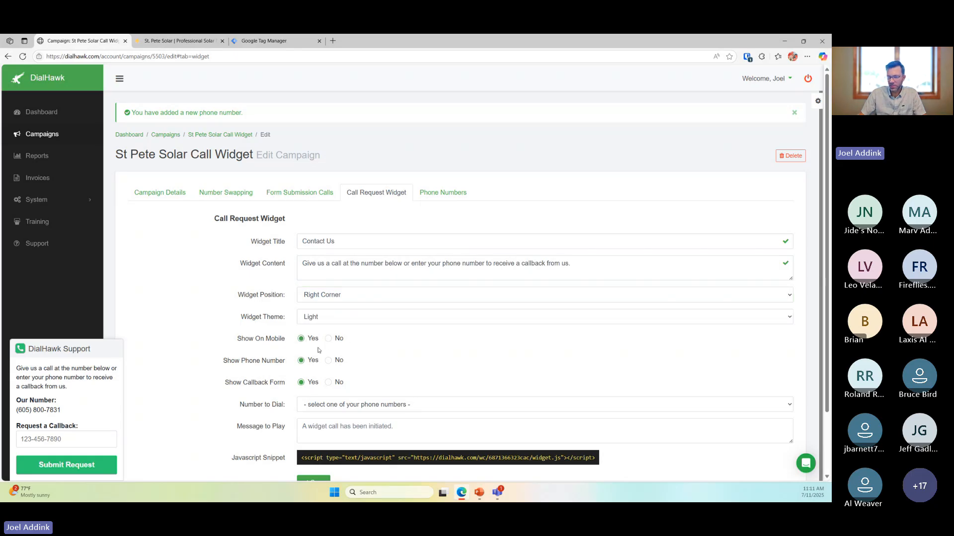
Point out the phone number and callback request label in the widget preview
drag(63, 412, 13, 400)
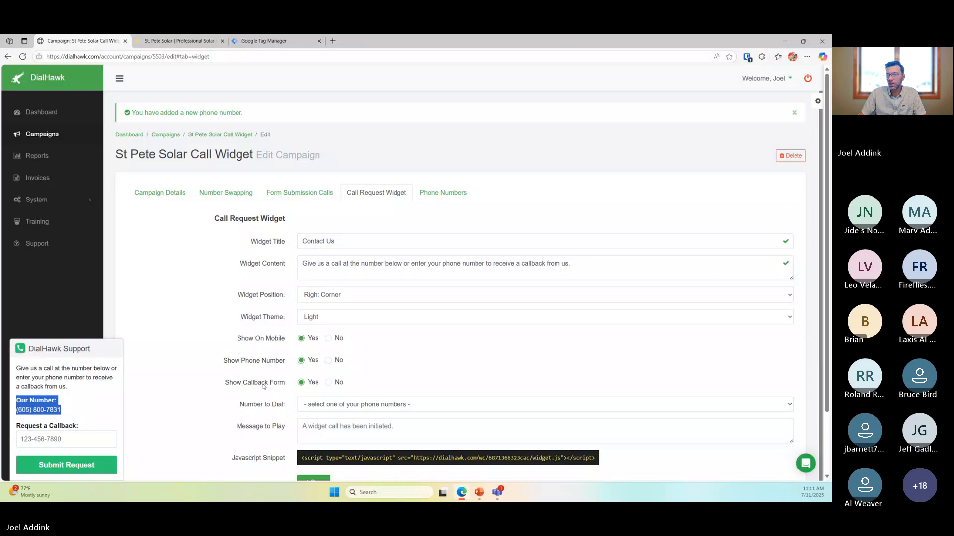
click(264, 386)
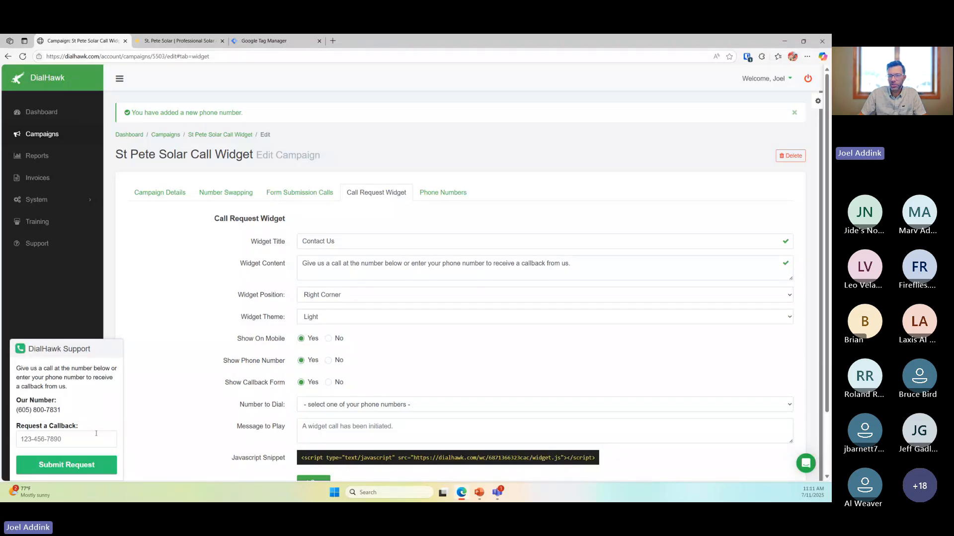
drag(16, 428, 80, 438)
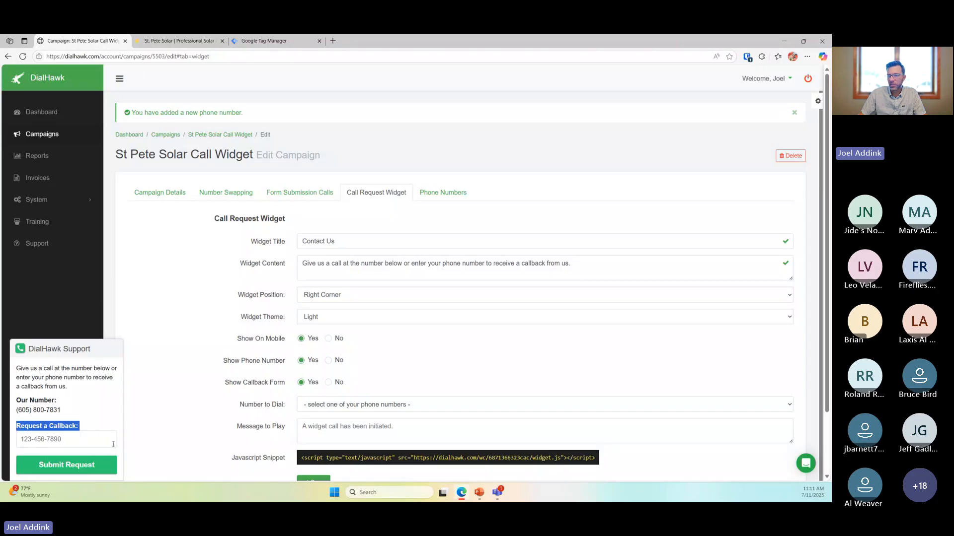
click(253, 383)
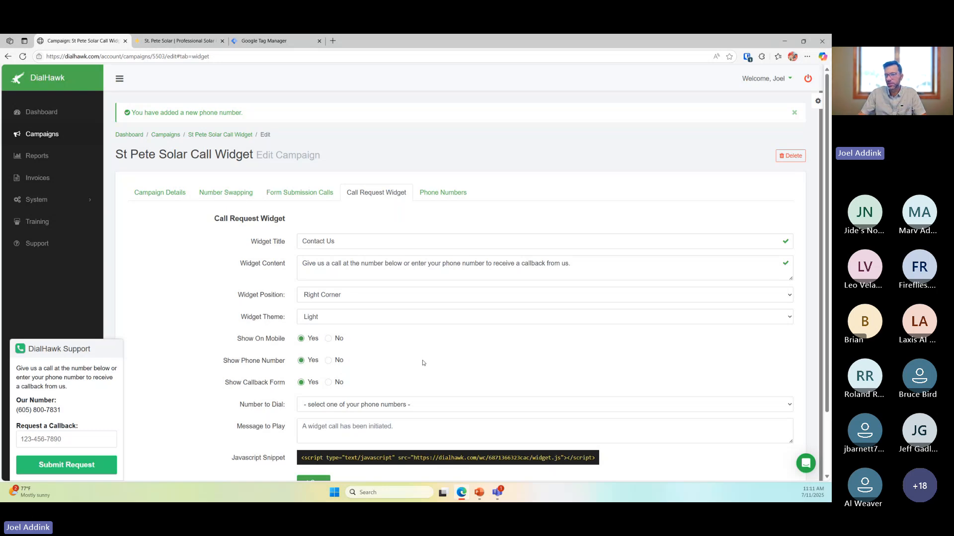
Set Number to Dial to the new +1 727 number and try the preview's callback field
click(397, 410)
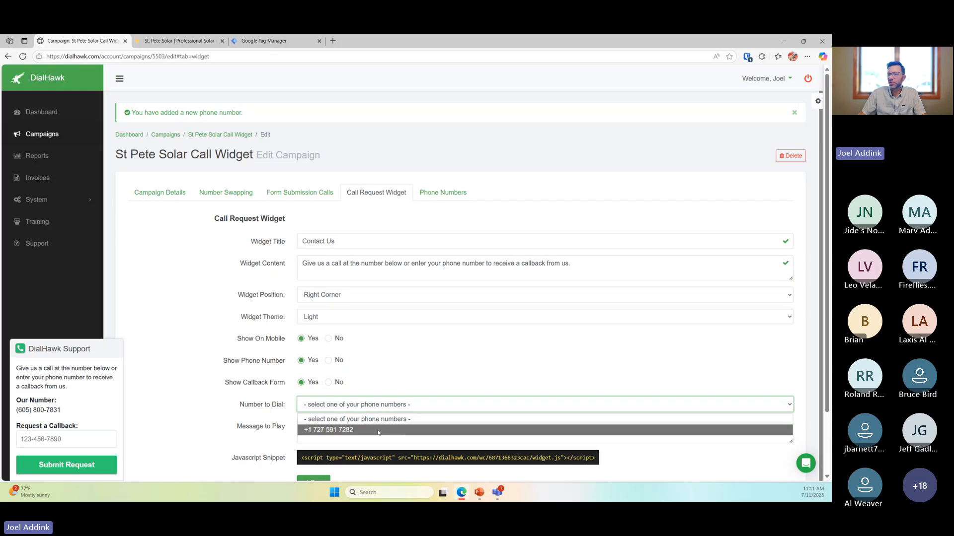
click(347, 430)
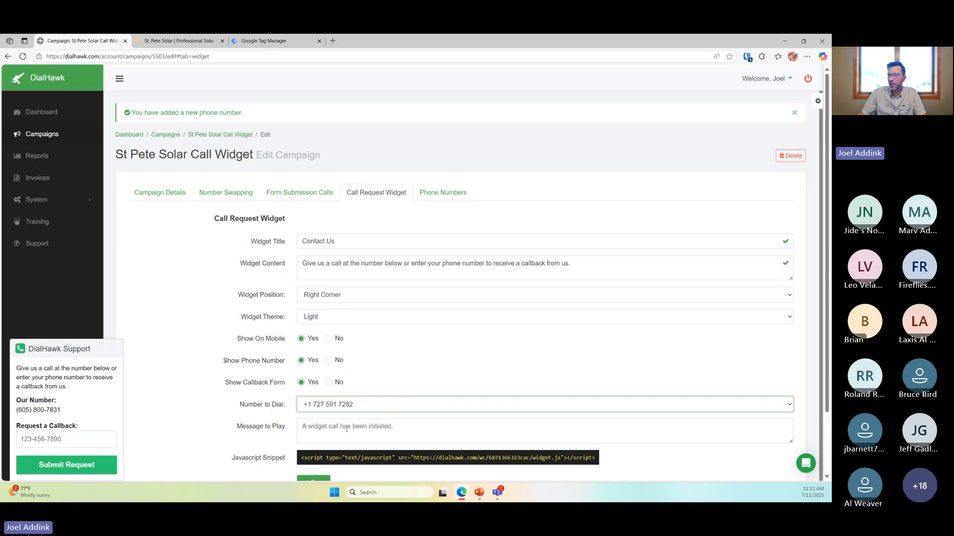
drag(63, 413, 16, 411)
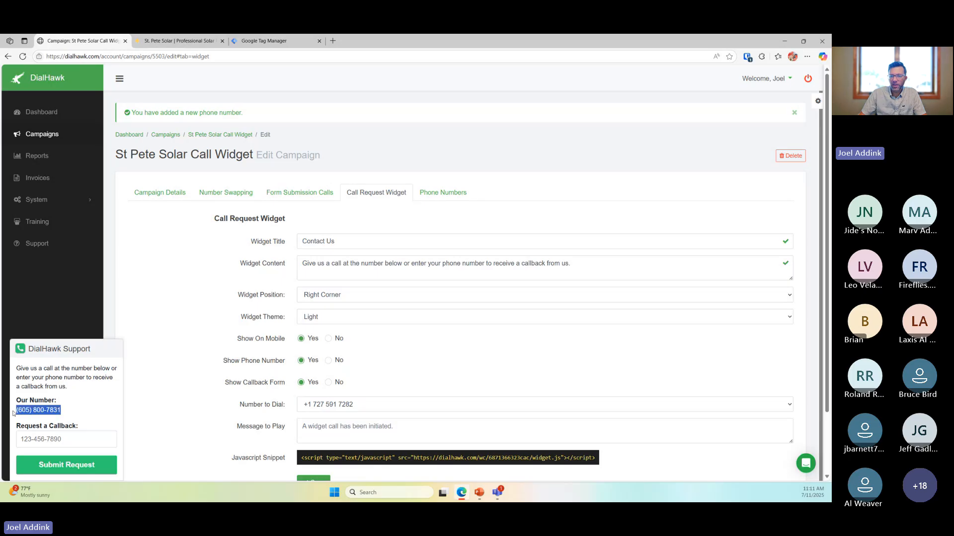
click(71, 440)
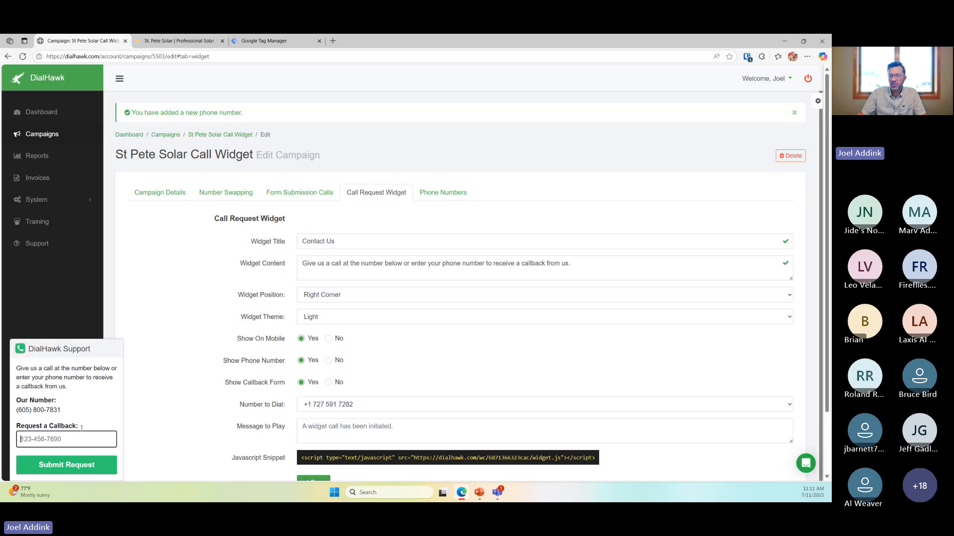
click(81, 410)
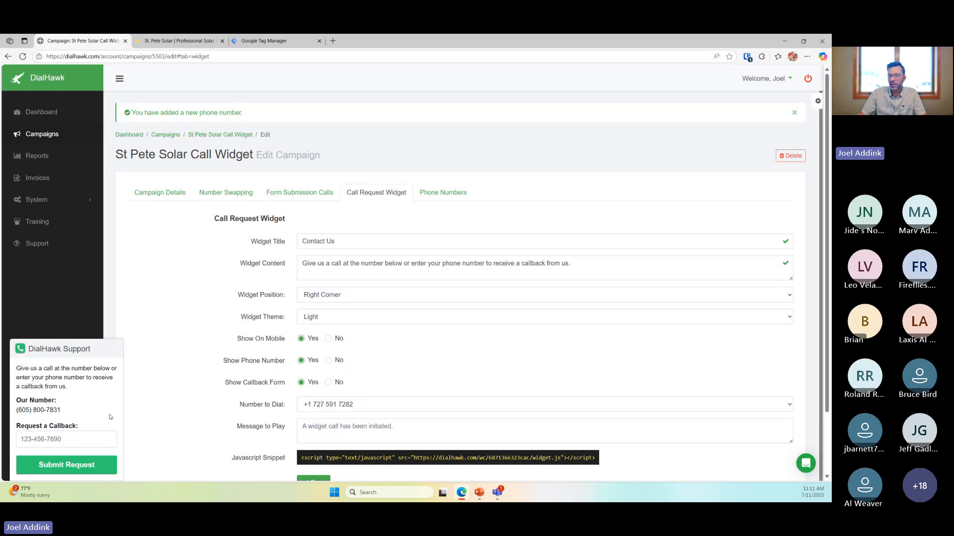
click(91, 440)
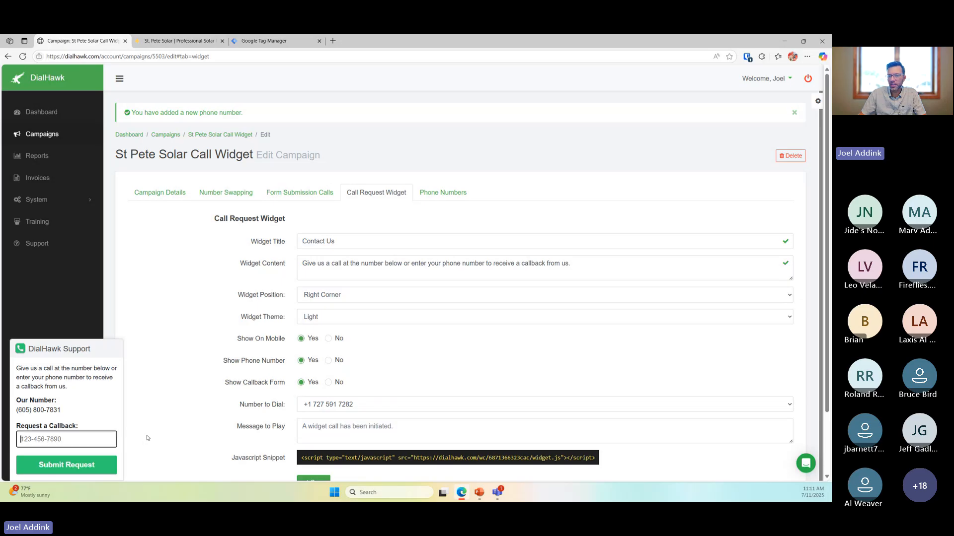
click(403, 428)
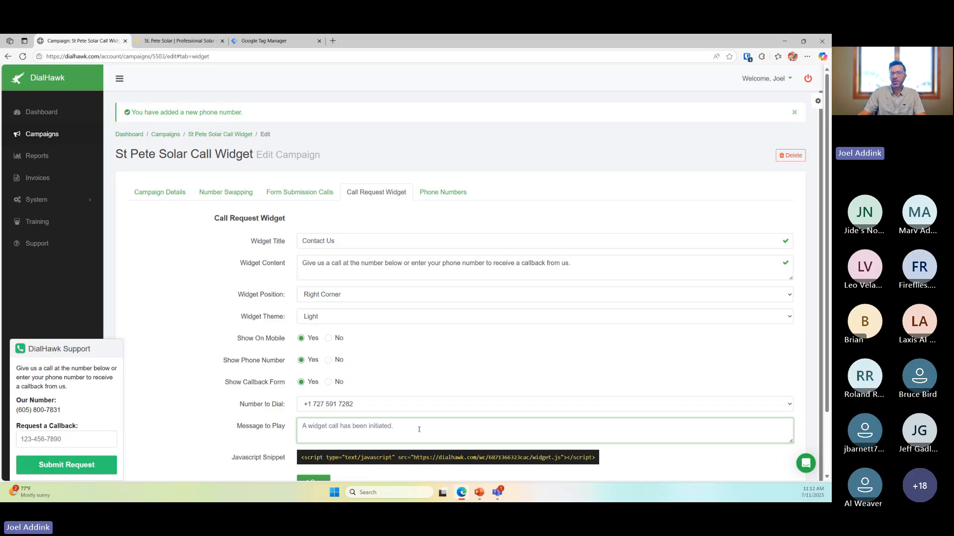
click(53, 441)
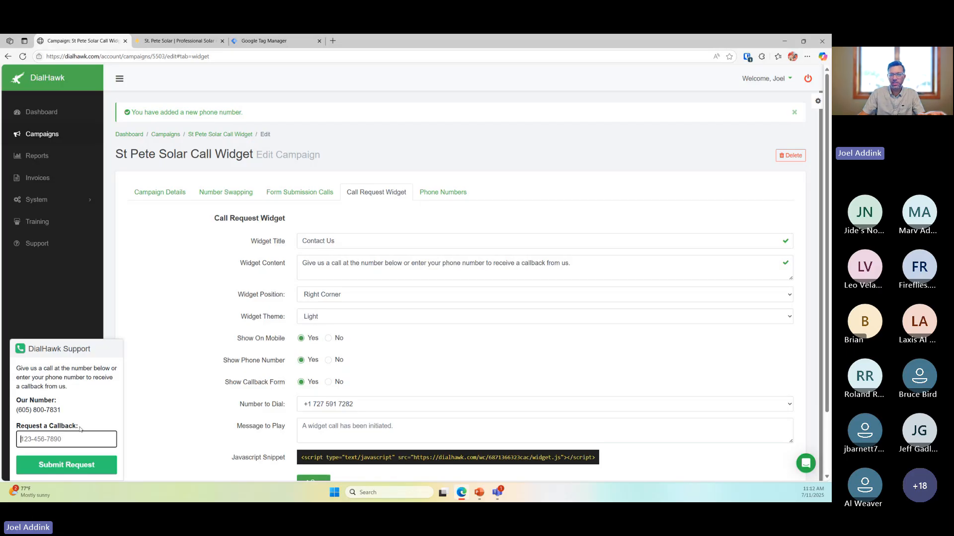
Type the Message to Play: 'This call was initiated by the call request widget on st pete solar dot com'
click(375, 427)
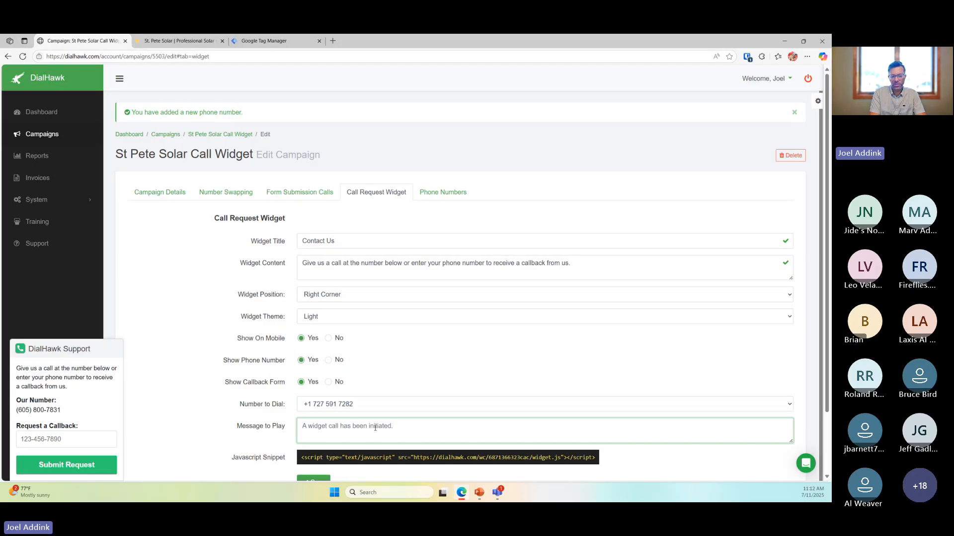
text(This )
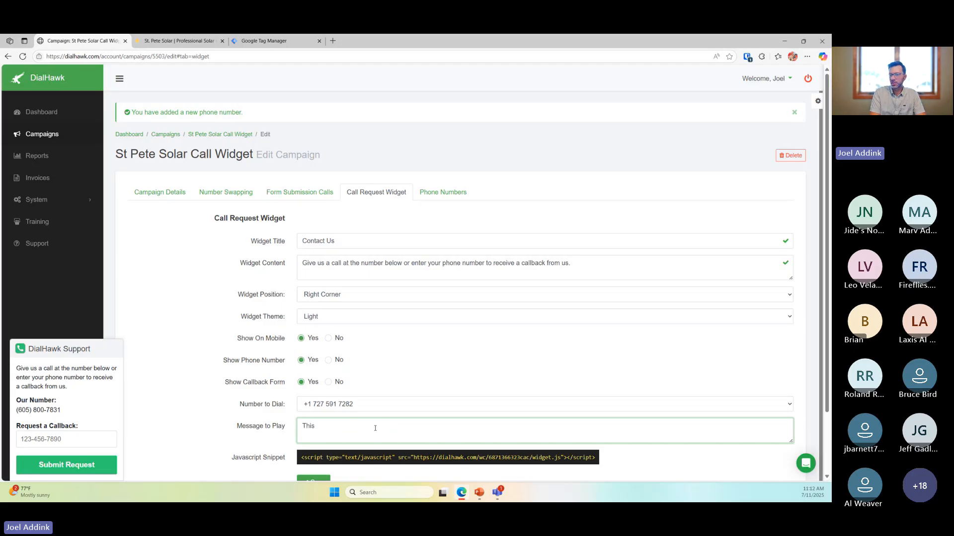
text(call was initiated by the call request wi)
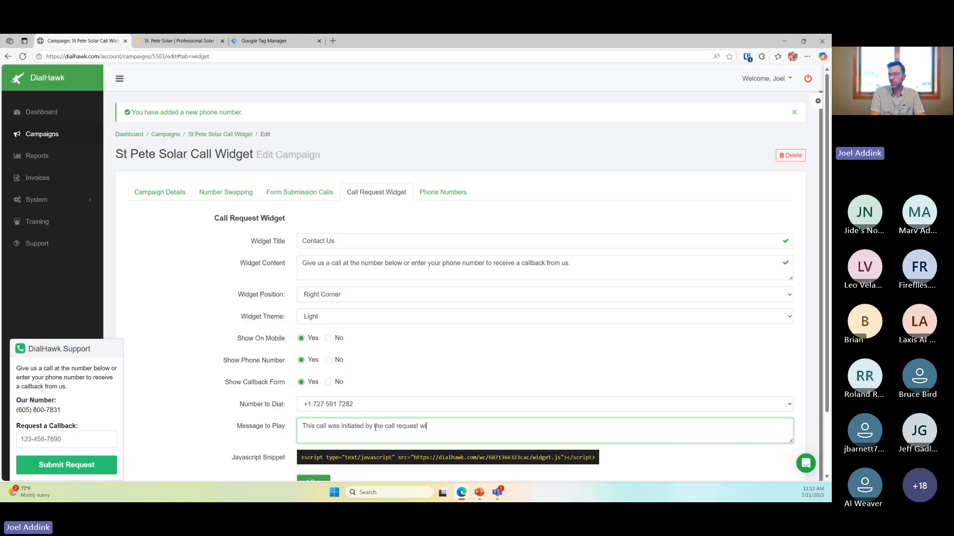
text(deet )
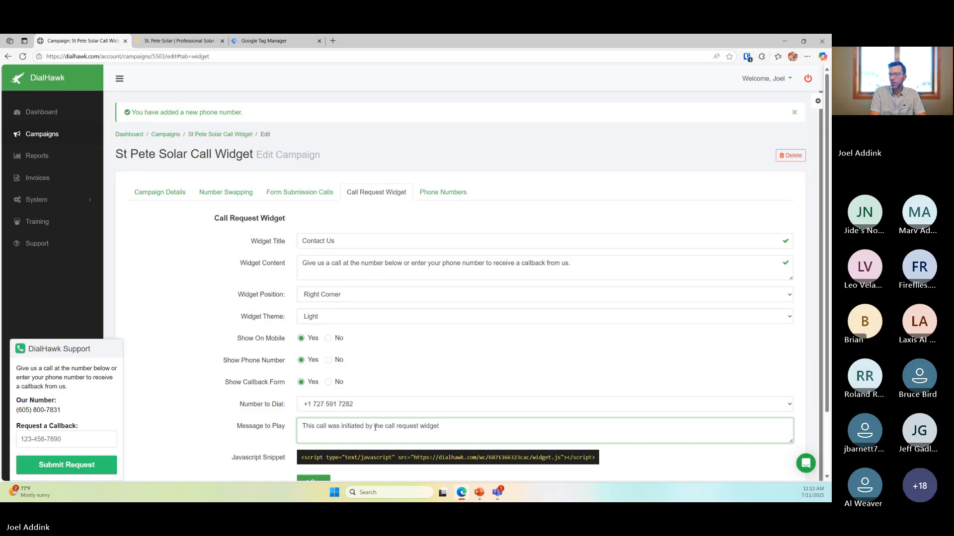
text(on st pete )
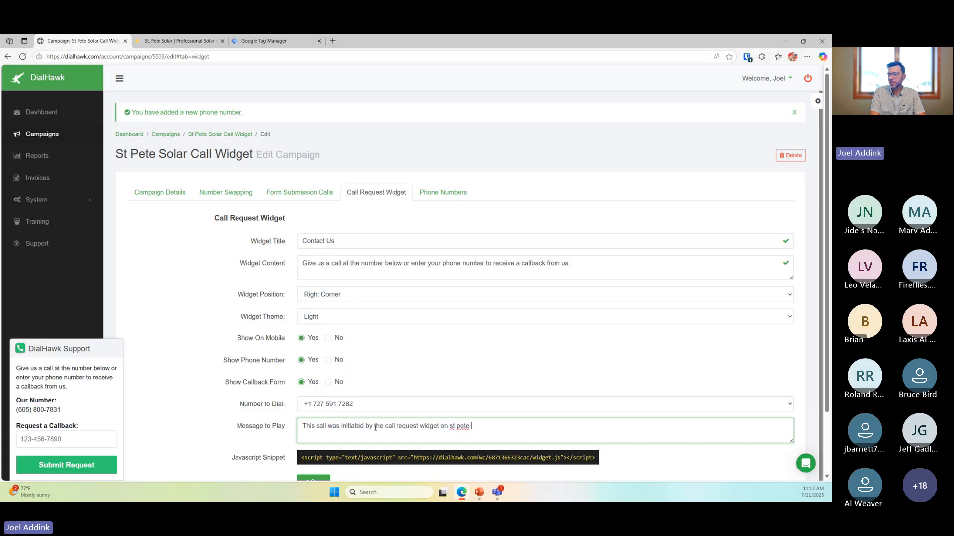
text(solar dot com)
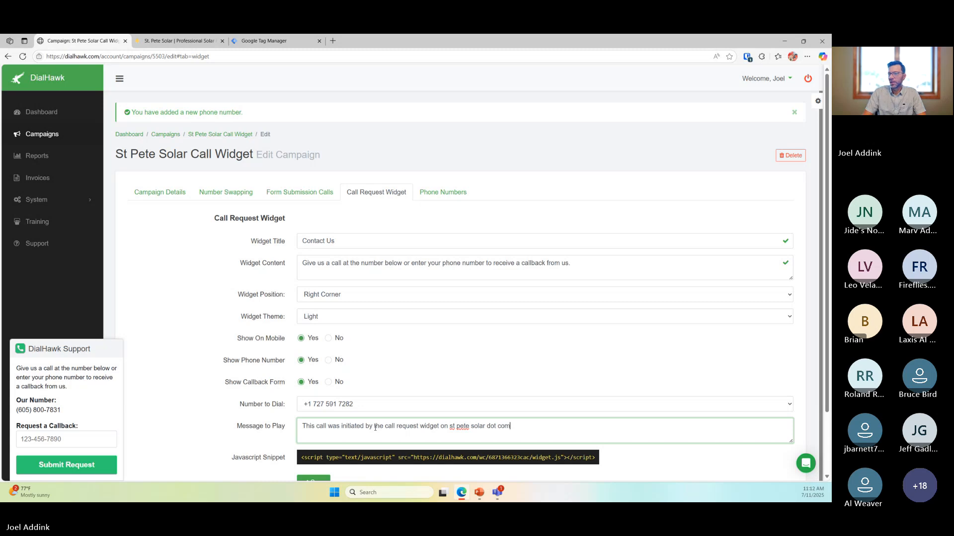
key(ctrl+shift+Left)
key(ctrl+shift+Left)
key(ctrl+shift+Left)
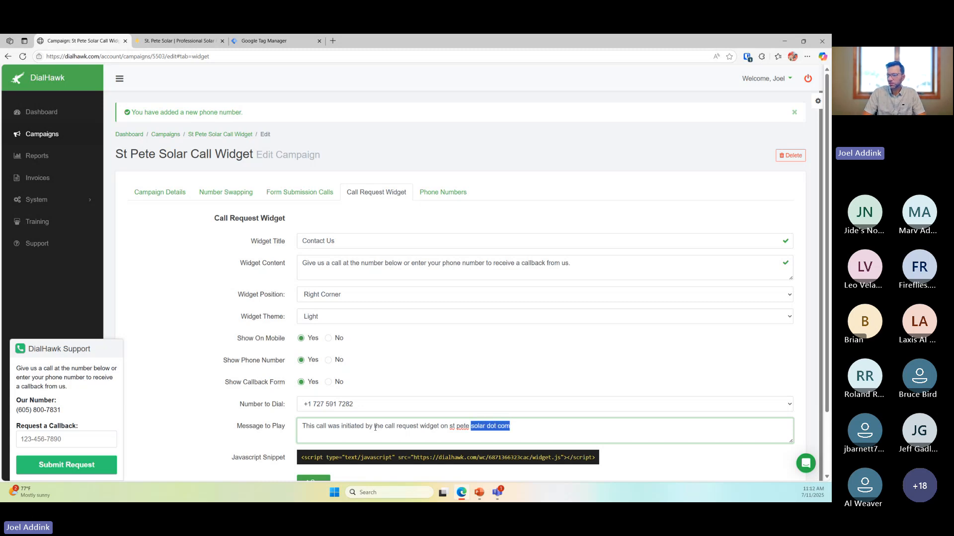
key(ctrl+shift+Right)
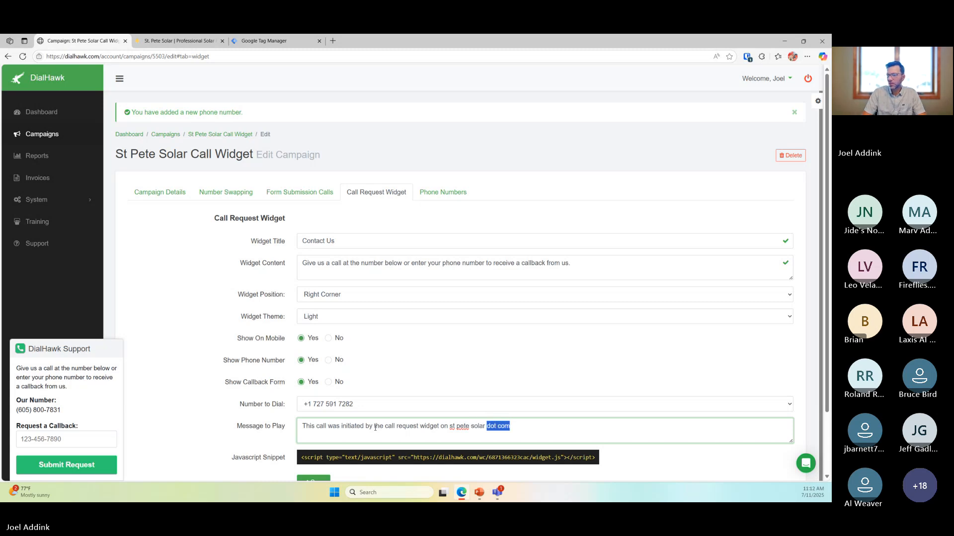
click(516, 433)
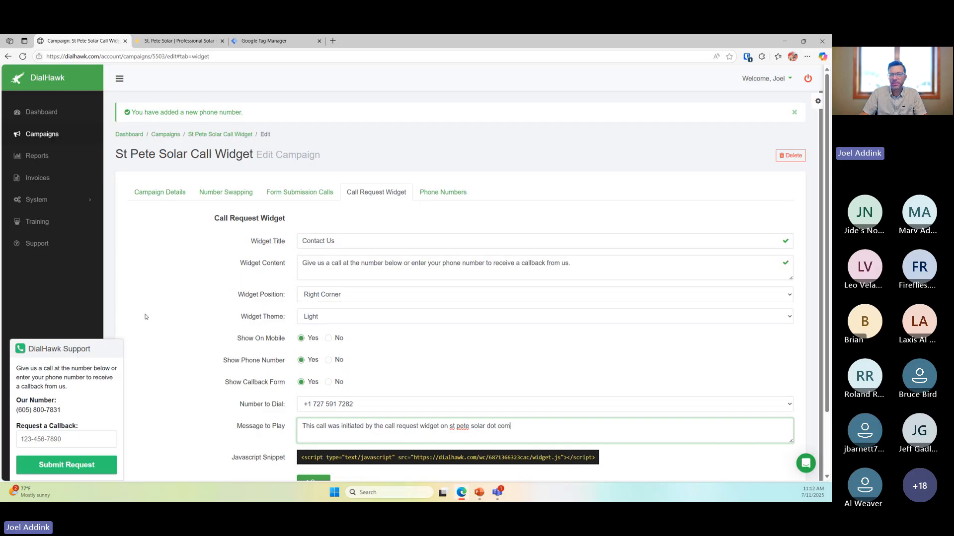
Check the 'solar dot com' ending of the message and finish editing it
click(157, 354)
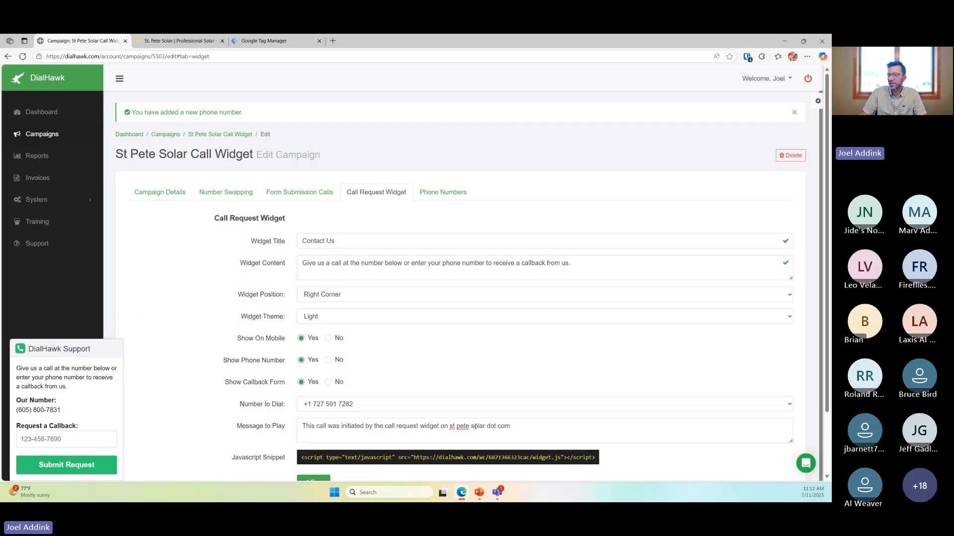
drag(470, 427, 519, 425)
click(530, 429)
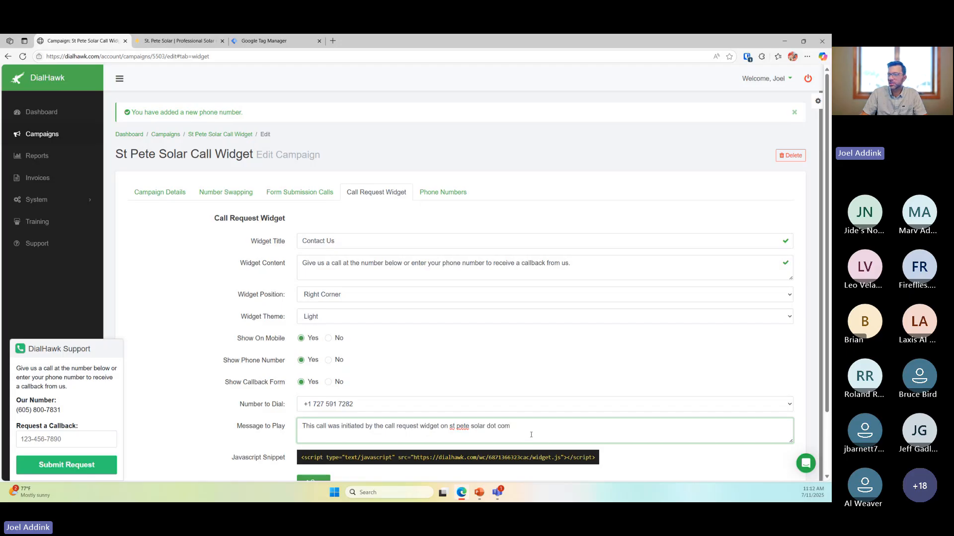
drag(518, 425, 486, 426)
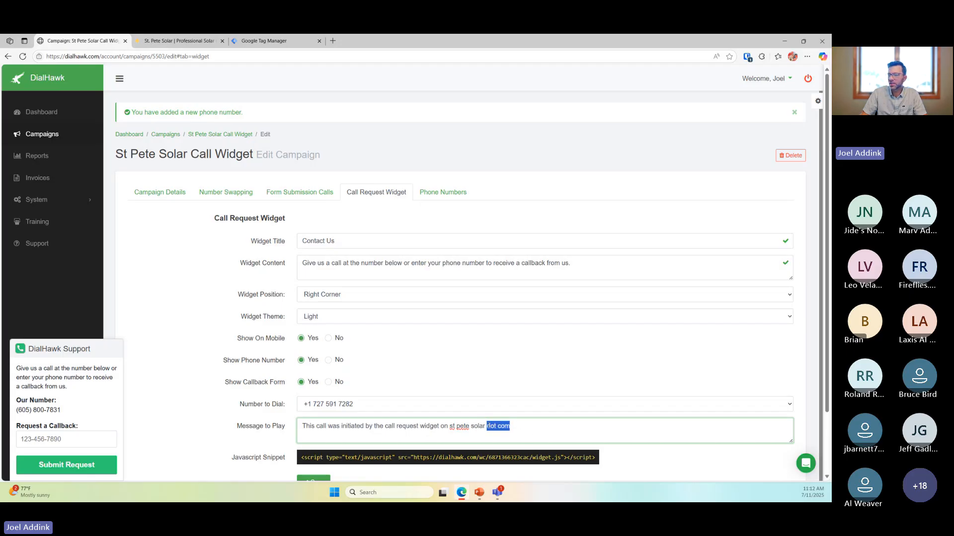
click(513, 429)
click(202, 348)
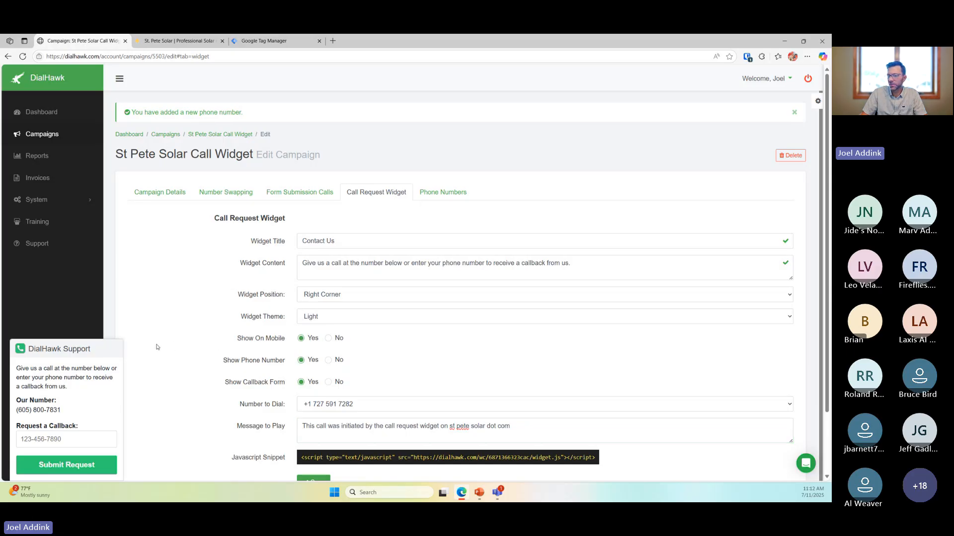
scroll(177, 347, down, 1)
Save the call widget settings, reopen the Call Request Widget tab, and switch to the St. Pete Solar site
click(314, 442)
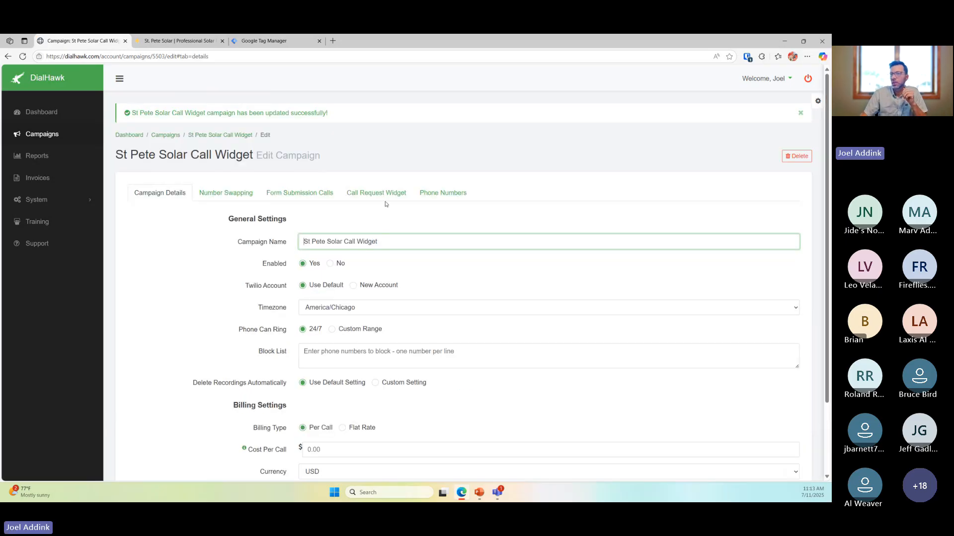
click(388, 193)
scroll(437, 263, down, 2)
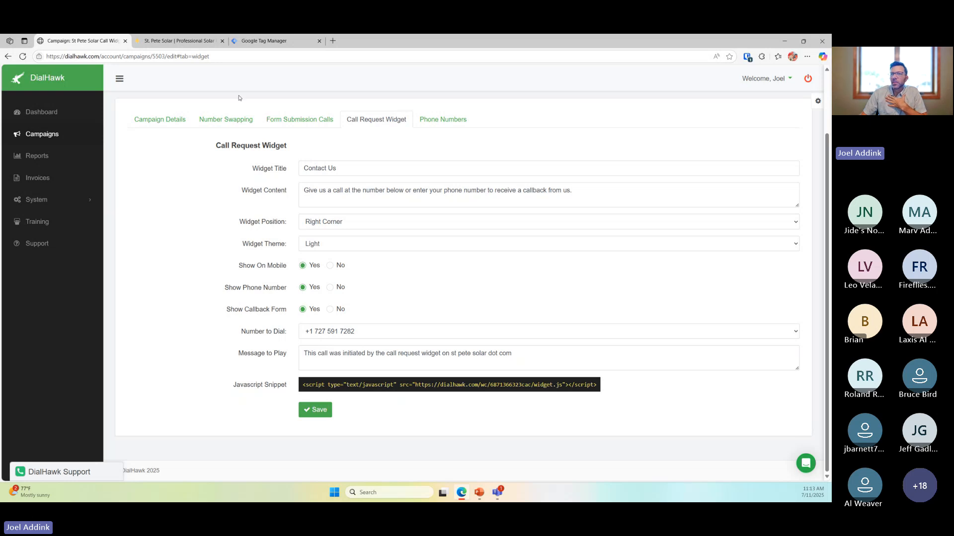
click(179, 41)
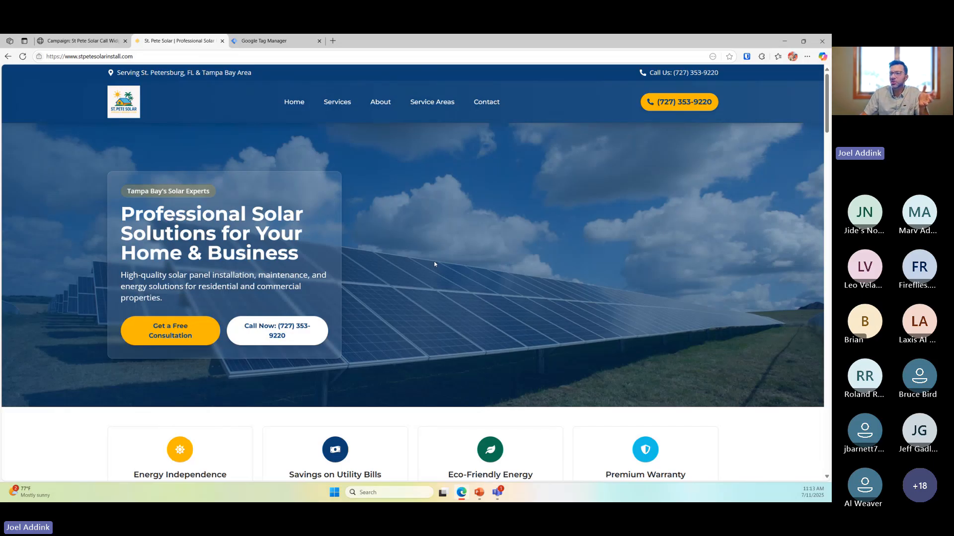
Return to the DialHawk campaign tab and select the widget's JavaScript snippet code
scroll(439, 270, down, 2)
scroll(444, 276, up, 2)
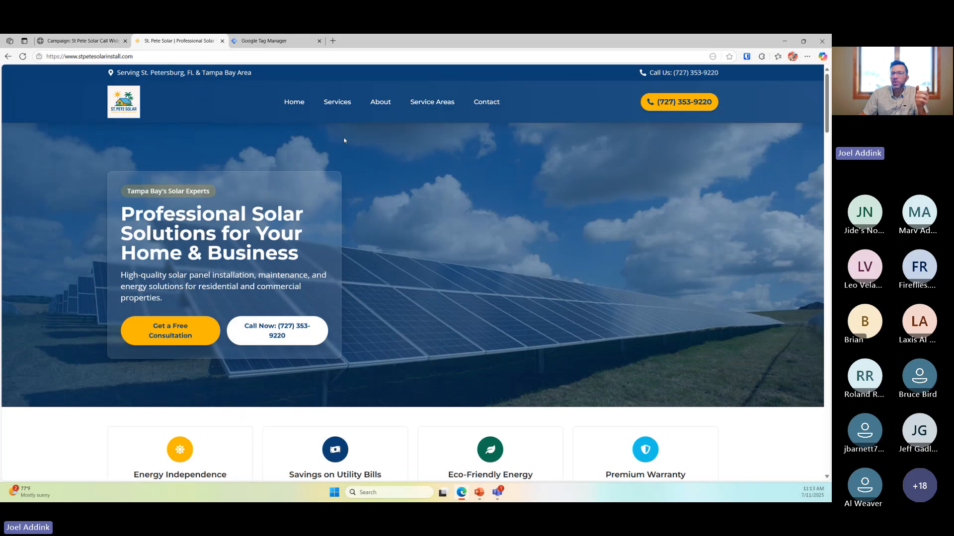
click(263, 41)
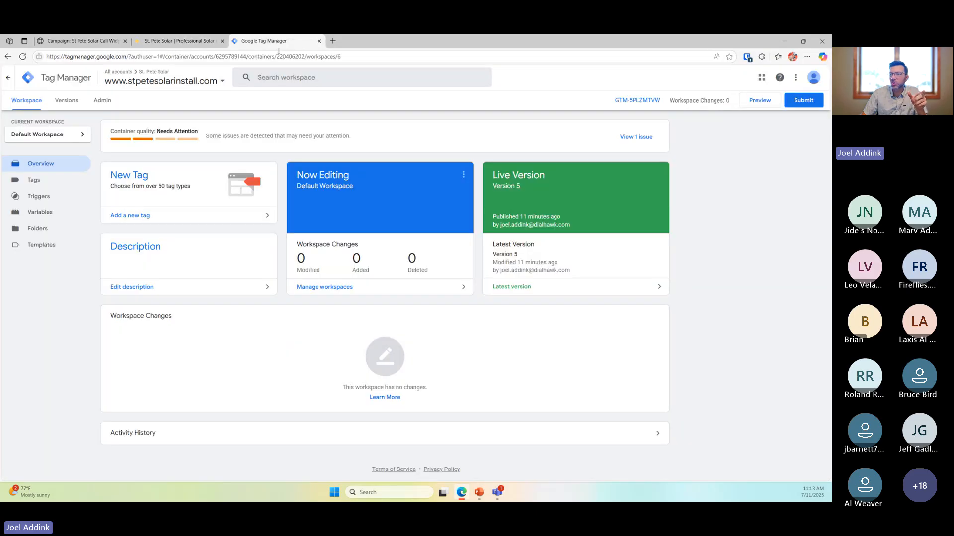
click(64, 44)
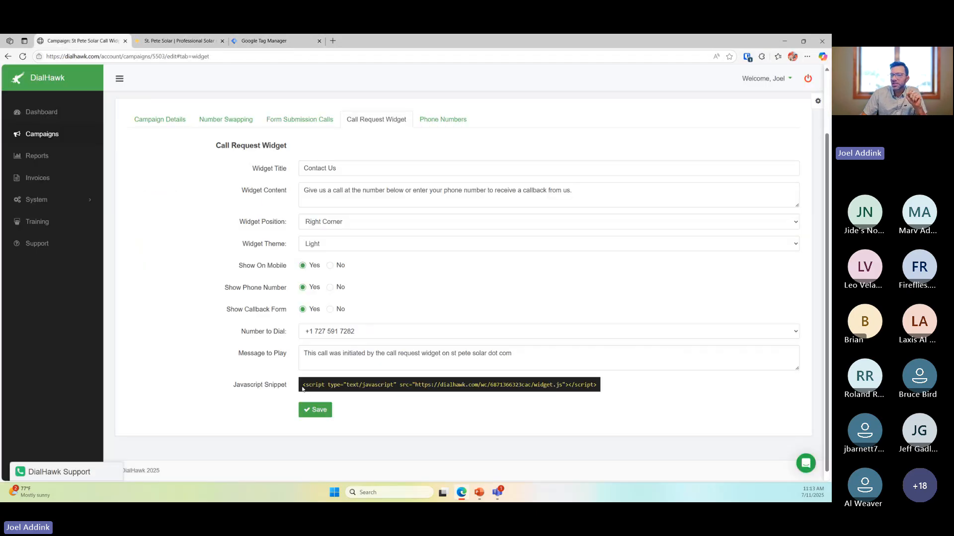
drag(303, 385, 598, 385)
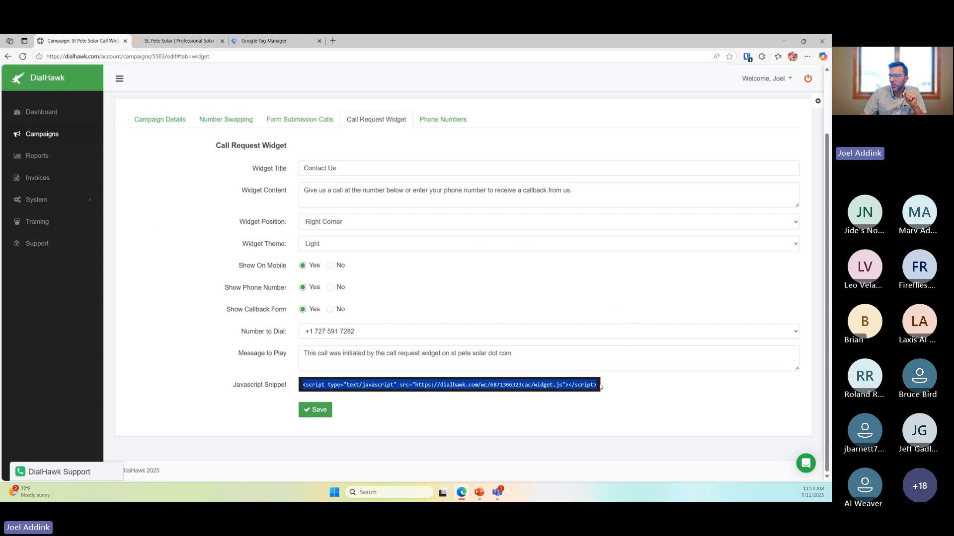
click(641, 401)
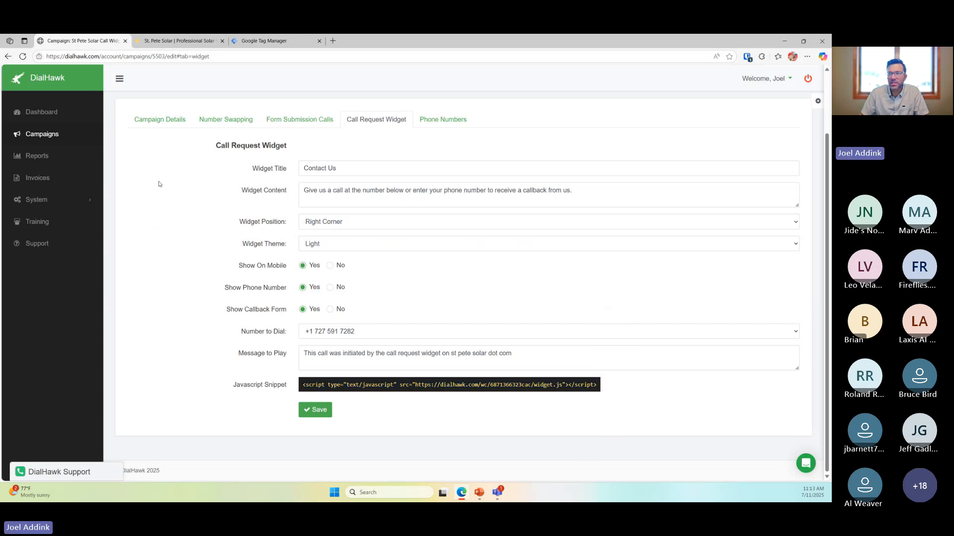
Go to Google Tag Manager and open Admin for the stpetesolarinstall.com container
click(280, 41)
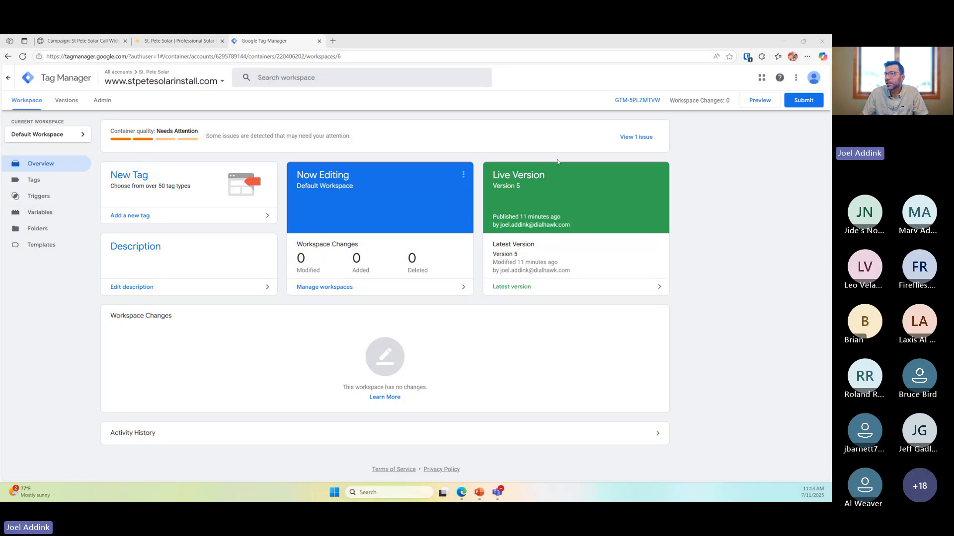
click(102, 100)
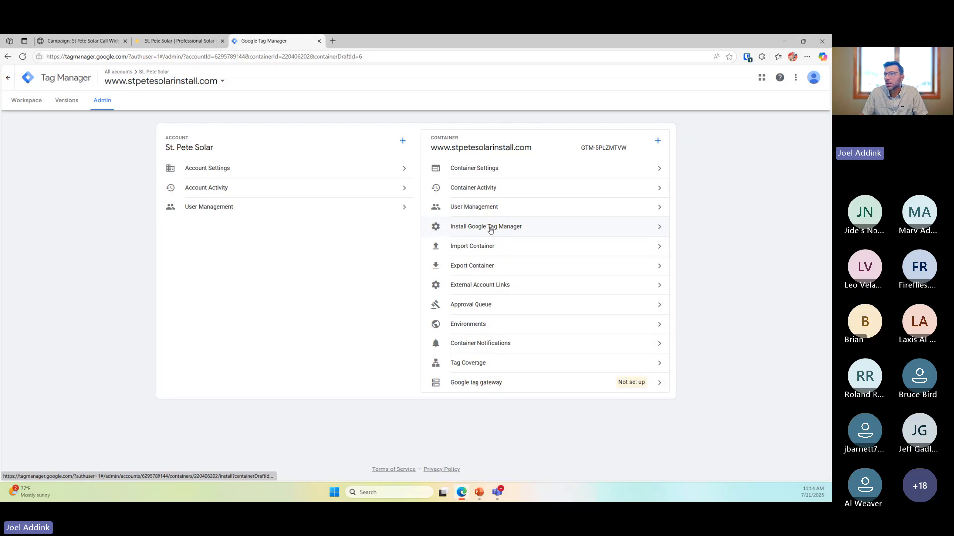
click(490, 230)
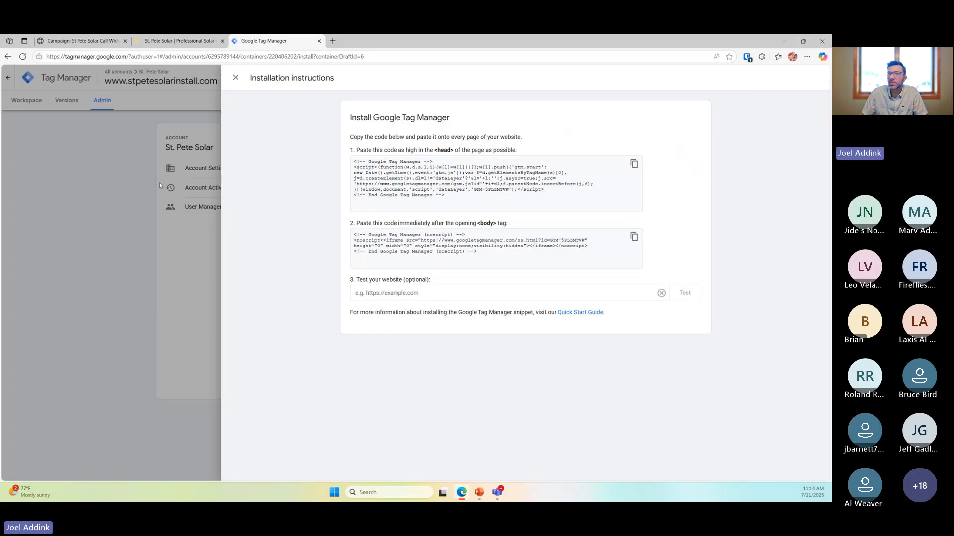
click(76, 205)
click(31, 102)
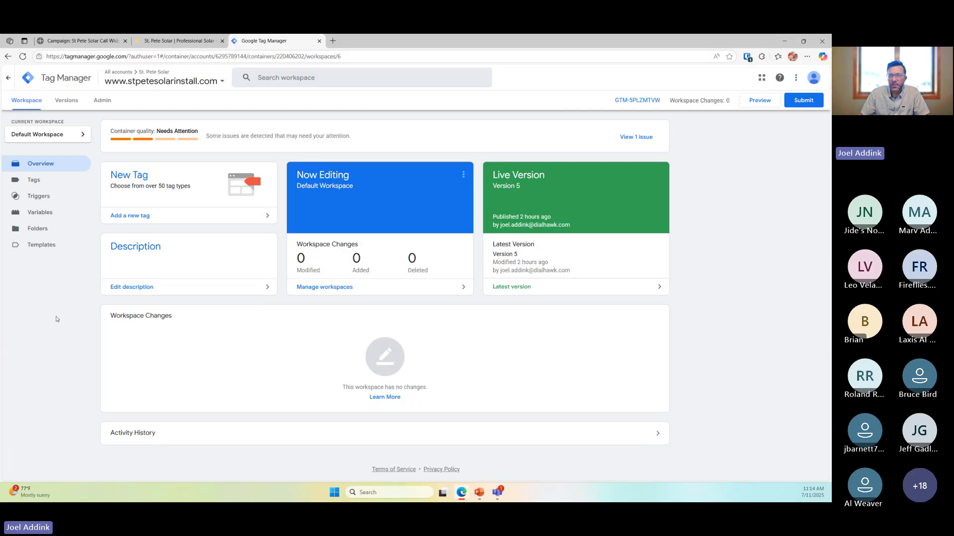
Create a new tag named 'DialHawk Call Widget' and bring up the tag type list
click(35, 182)
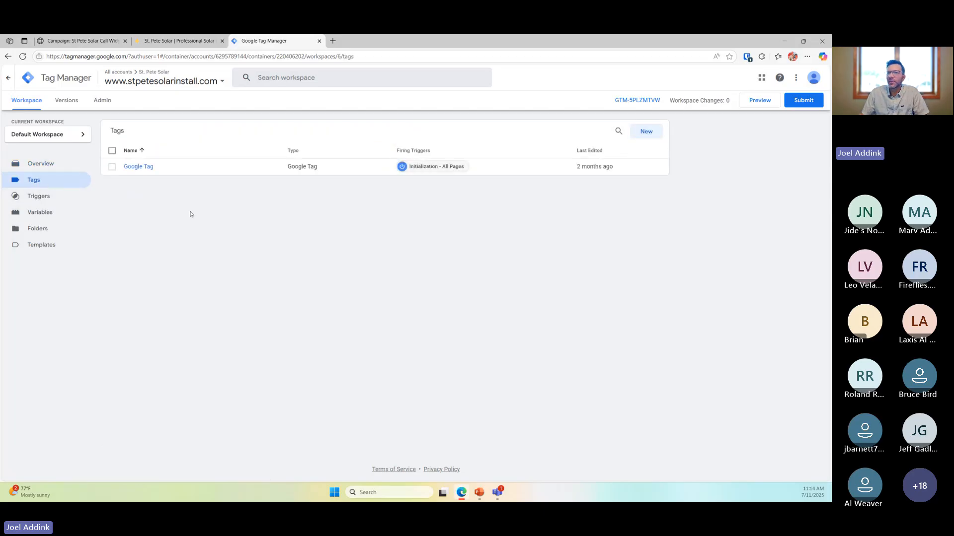
click(179, 40)
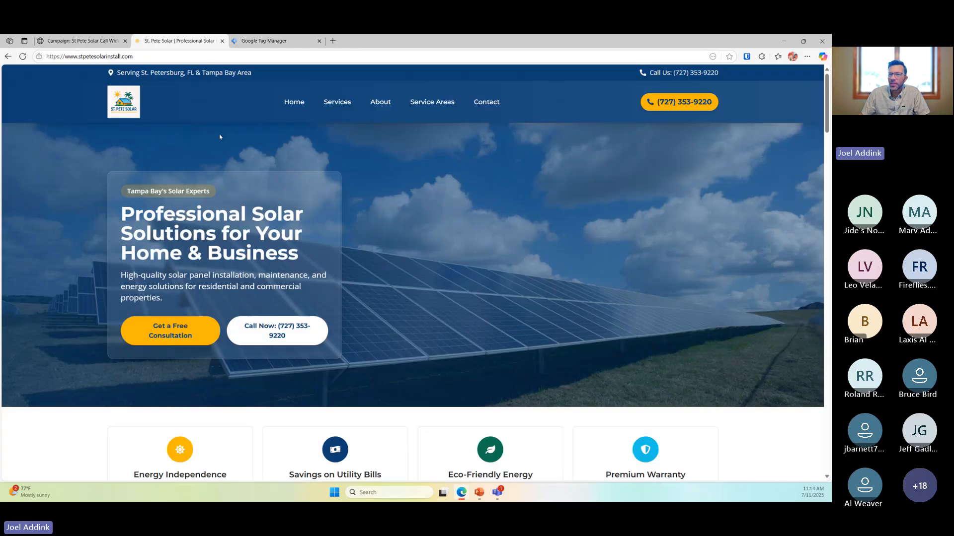
click(263, 41)
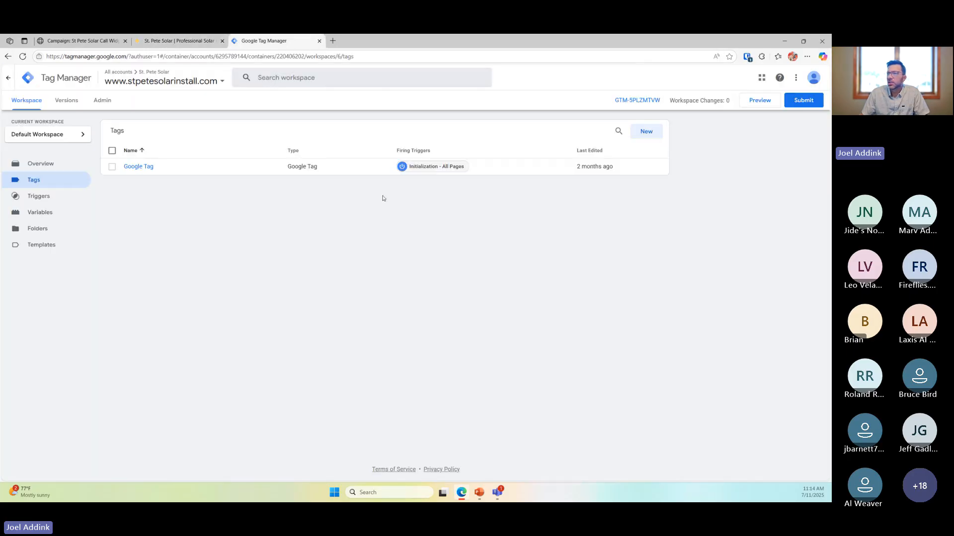
click(654, 131)
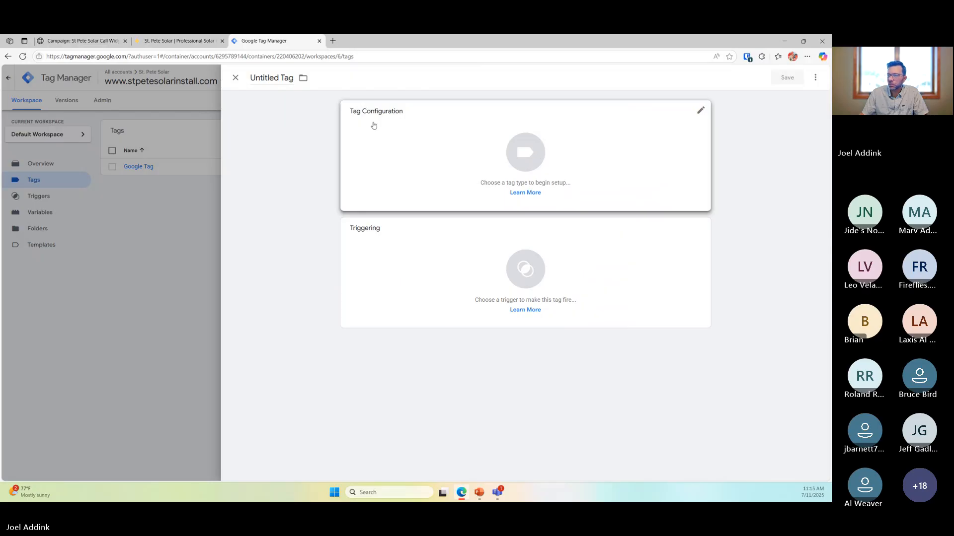
triple_click(282, 79)
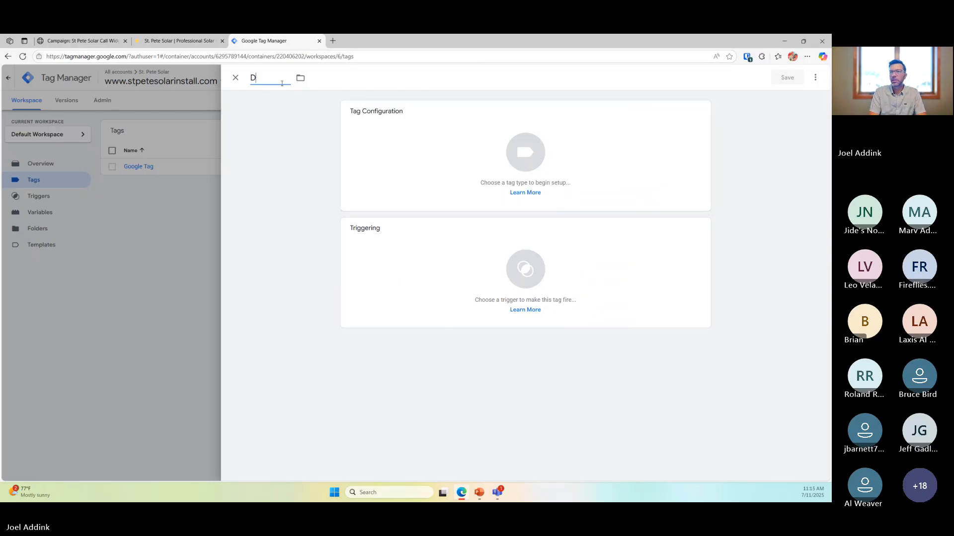
text(DialHawk)
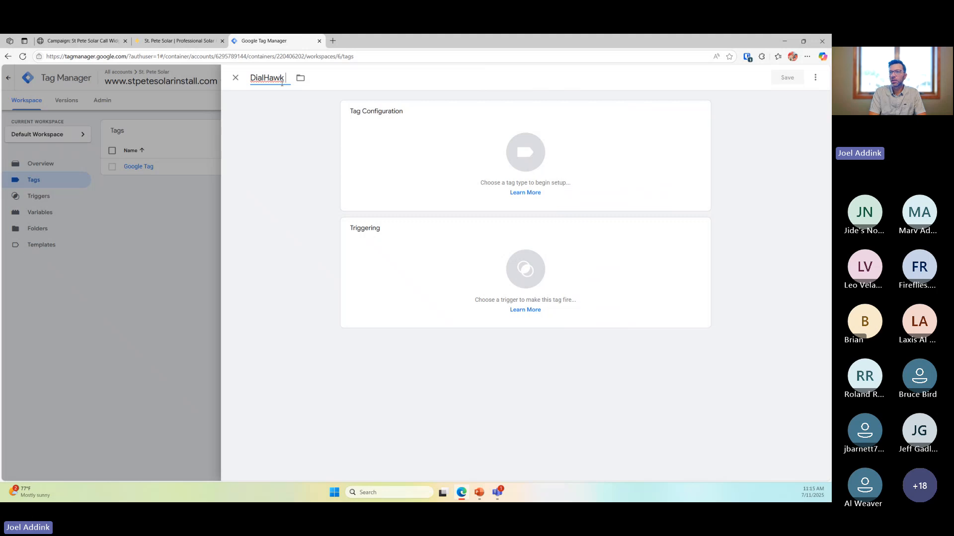
text( Call Widget)
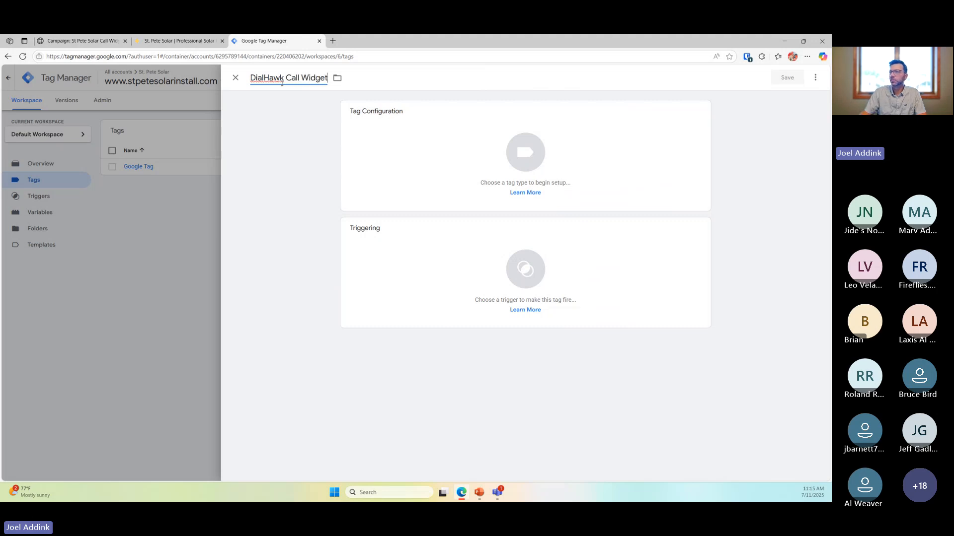
click(473, 152)
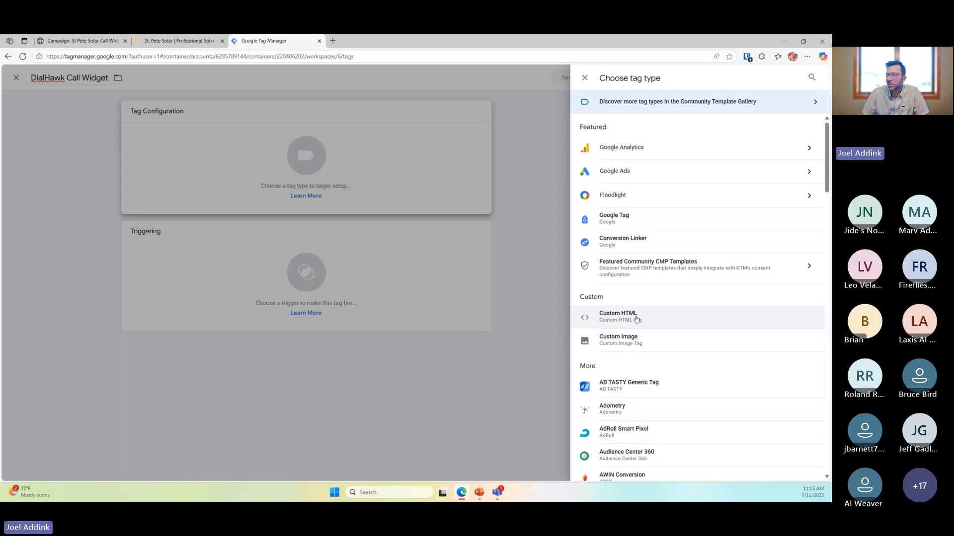
Make the tag Custom HTML and paste in the DialHawk widget JavaScript snippet
click(636, 319)
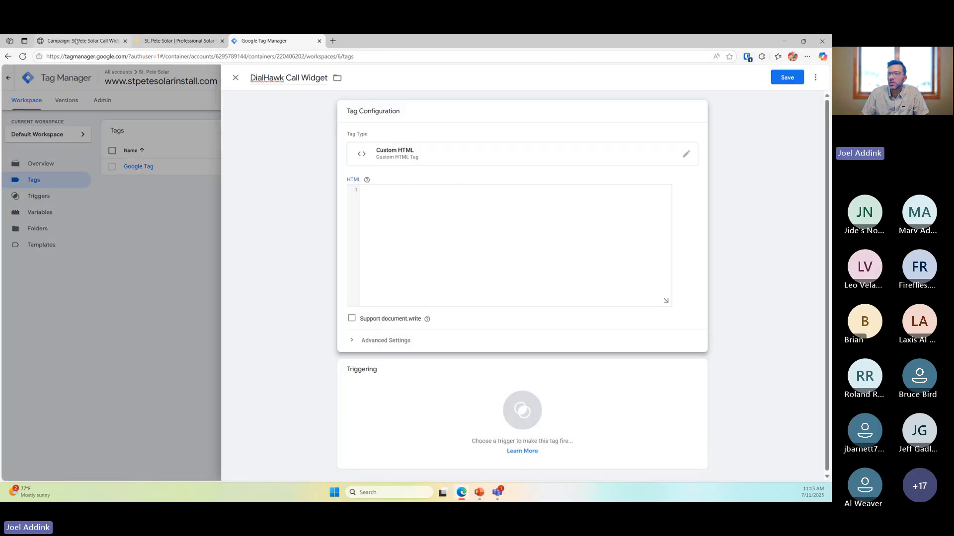
click(76, 41)
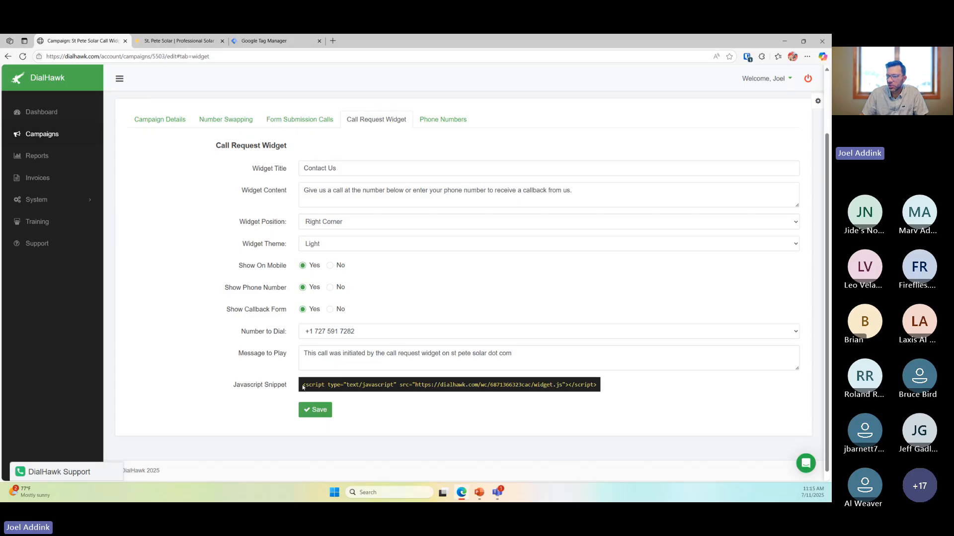
drag(302, 386, 608, 387)
key(ctrl+c)
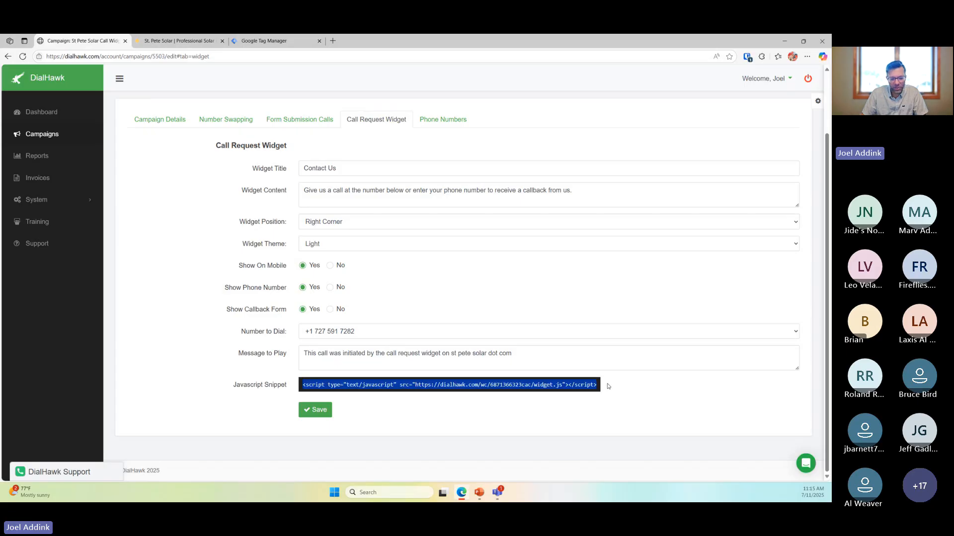
click(267, 44)
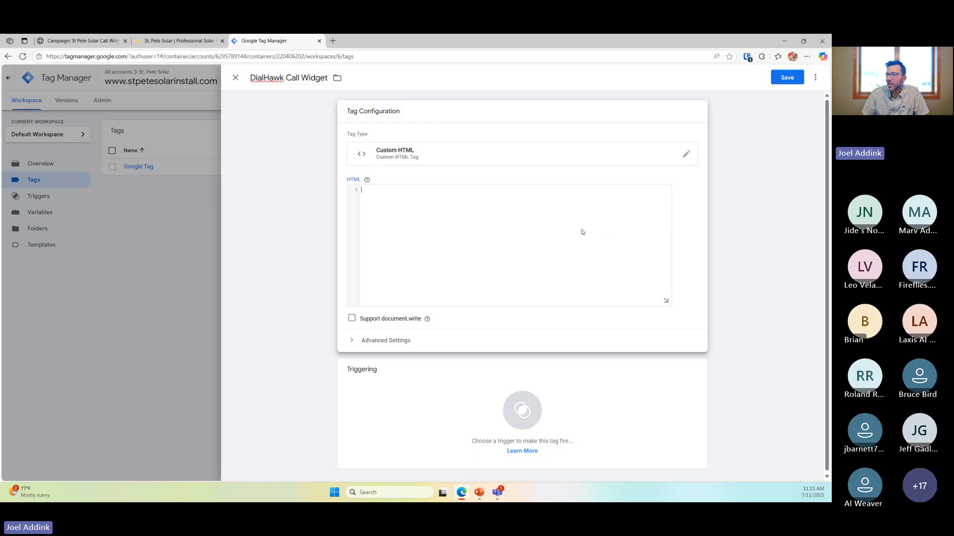
key(ctrl+v)
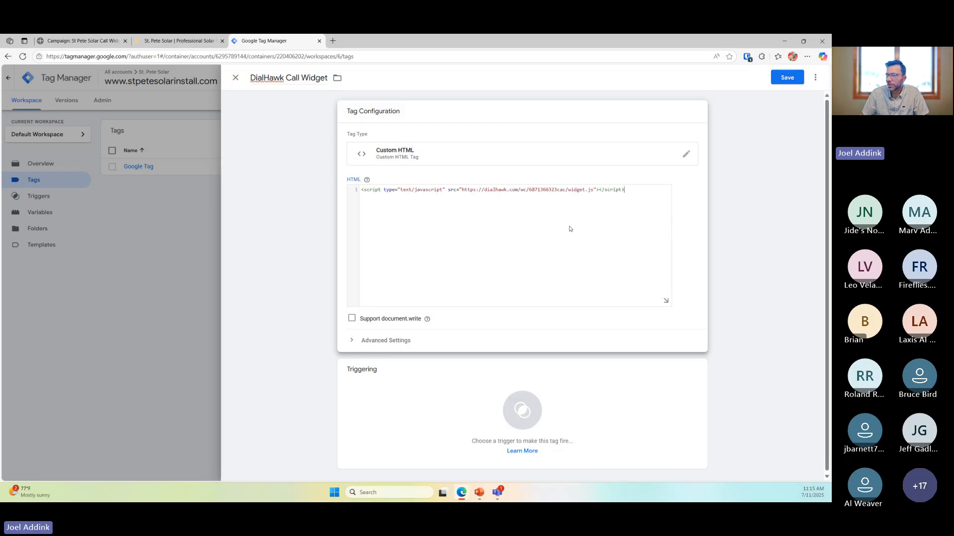
Add the All Pages trigger and save the DialHawk Call Widget tag
click(405, 352)
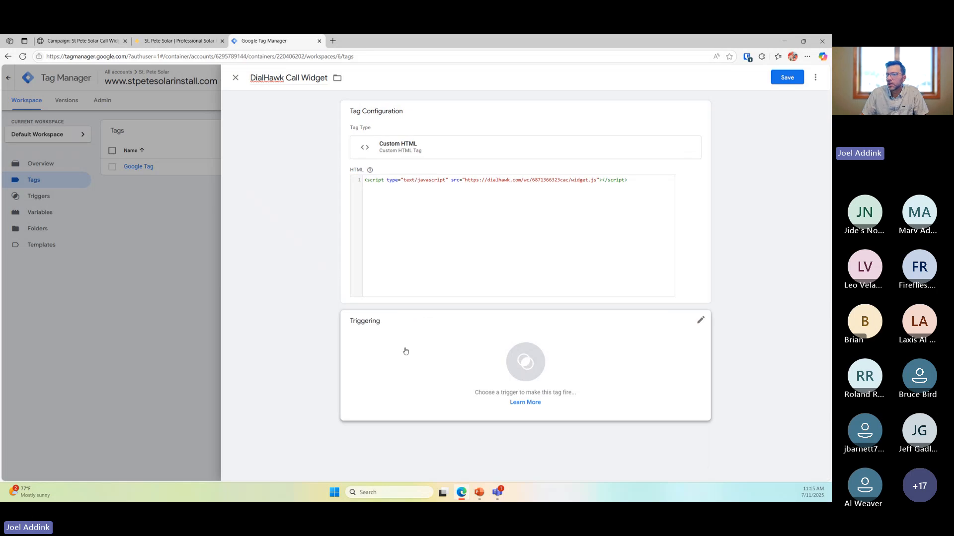
click(412, 342)
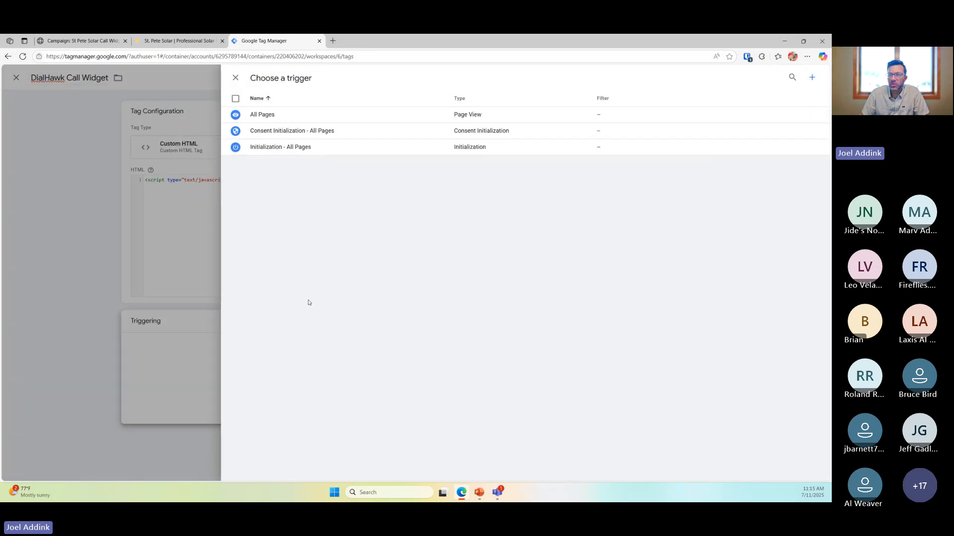
click(262, 117)
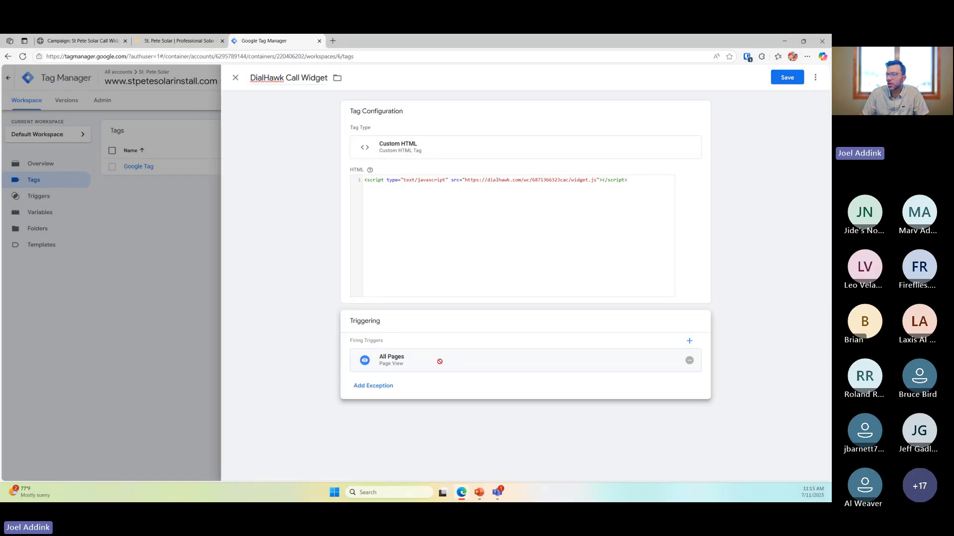
click(787, 78)
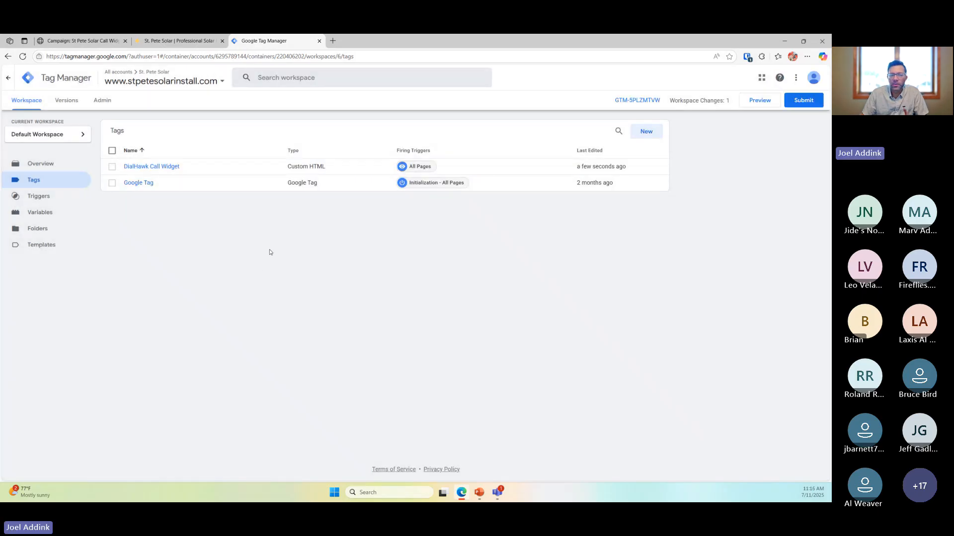
Submit and publish the workspace as Version 6, then close the version summary
click(212, 42)
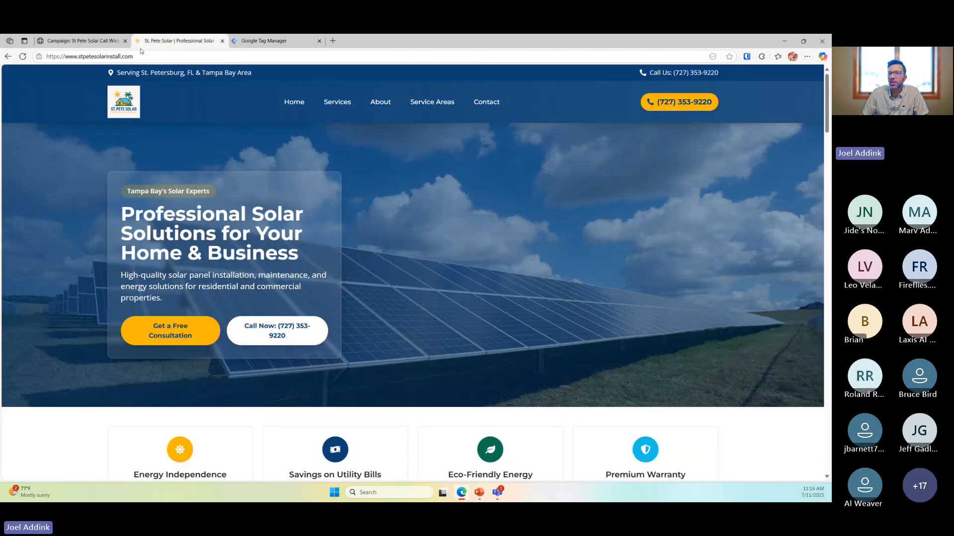
click(254, 43)
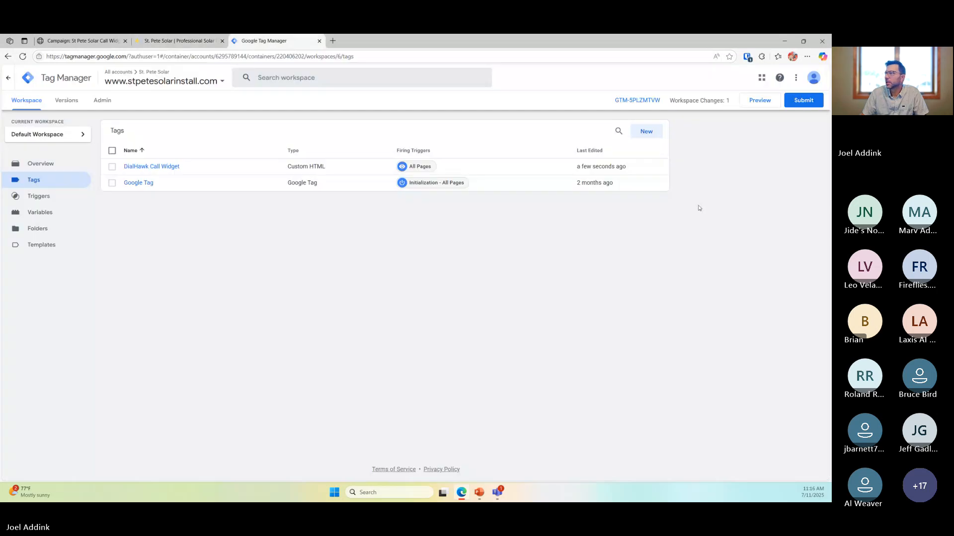
click(811, 102)
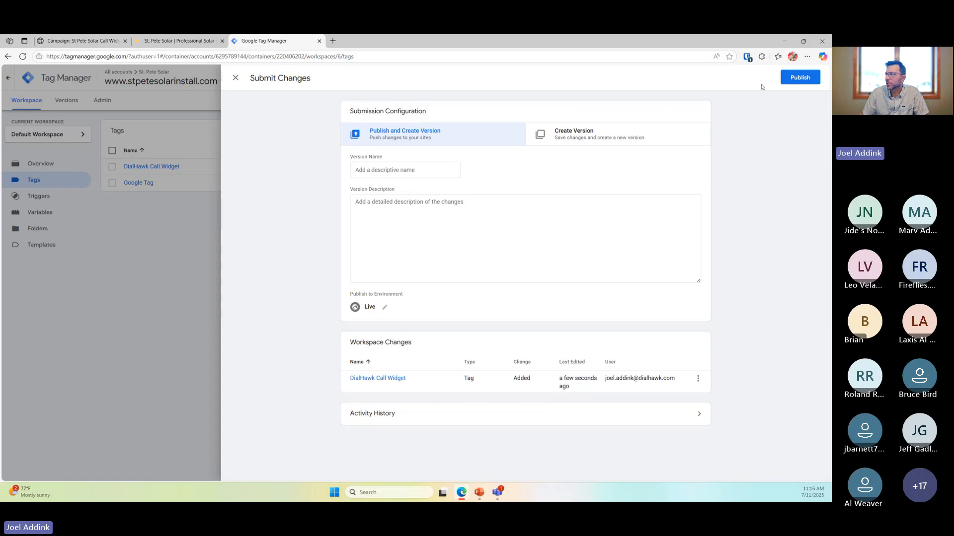
click(791, 83)
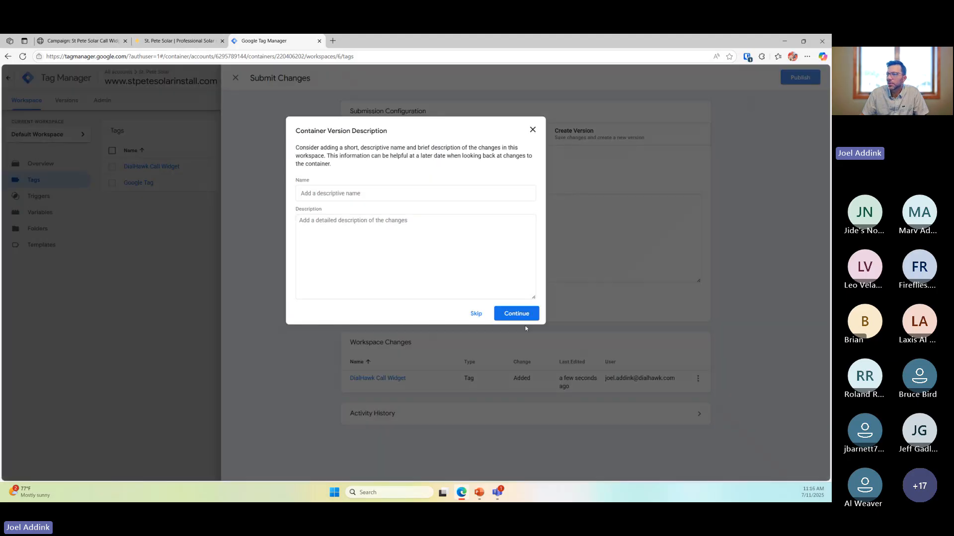
click(516, 314)
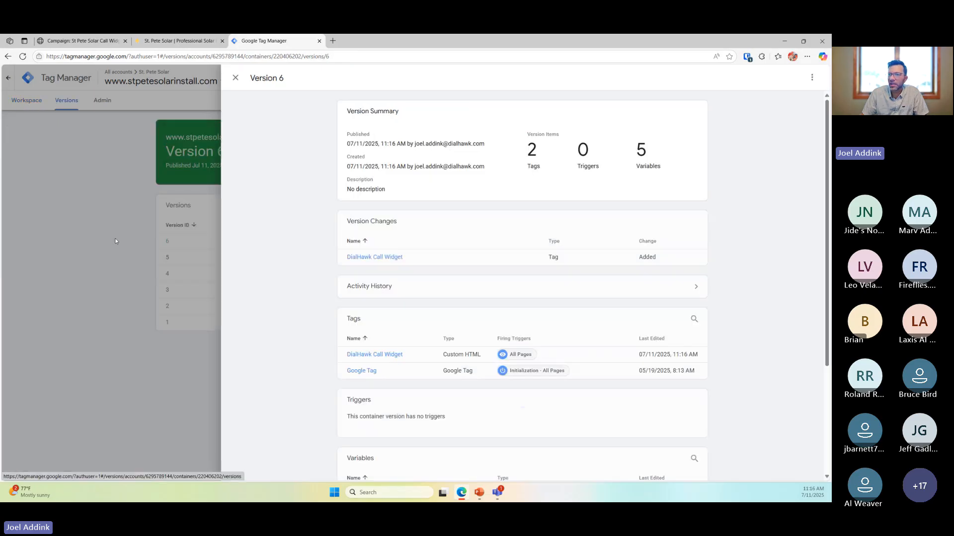
click(97, 223)
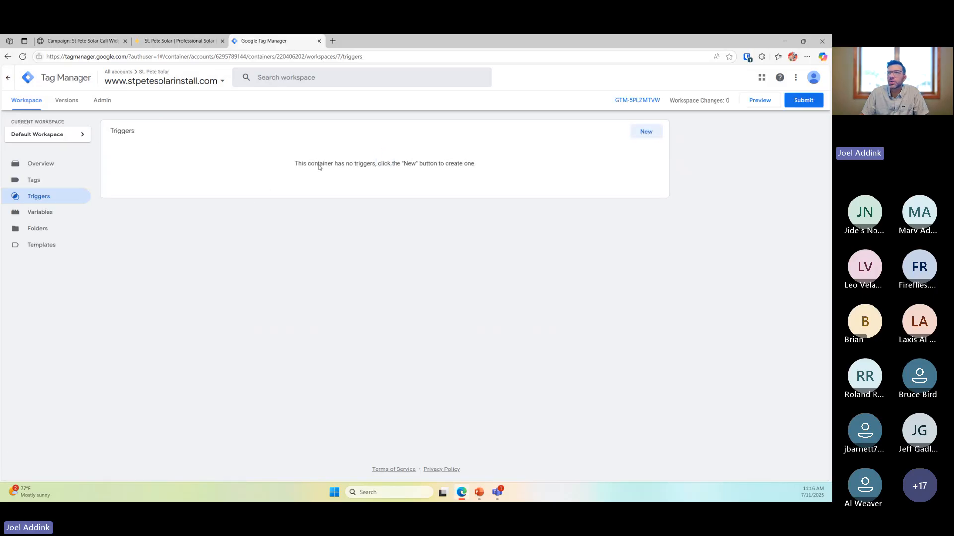
Expand and collapse the Contact Us widget on the St. Pete Solar site, then return to DialHawk
click(175, 41)
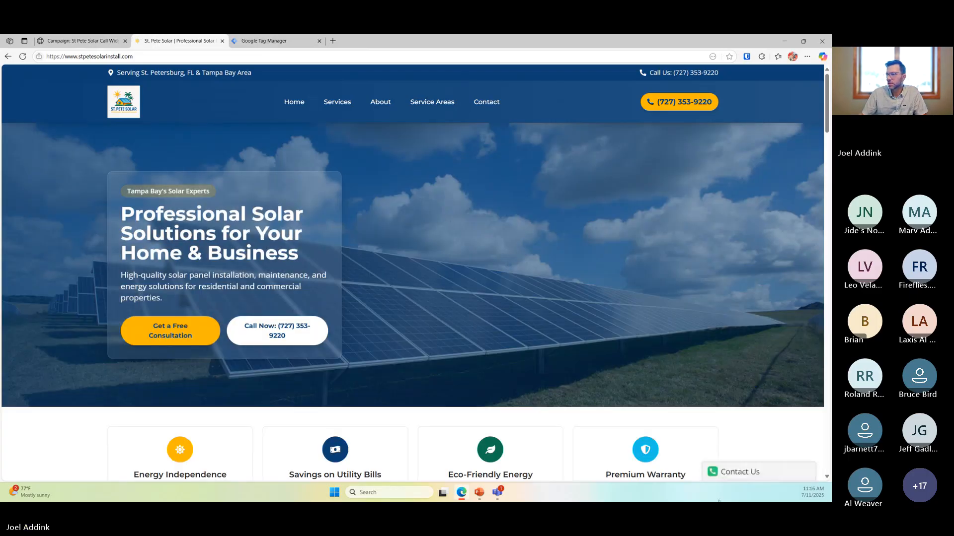
click(736, 474)
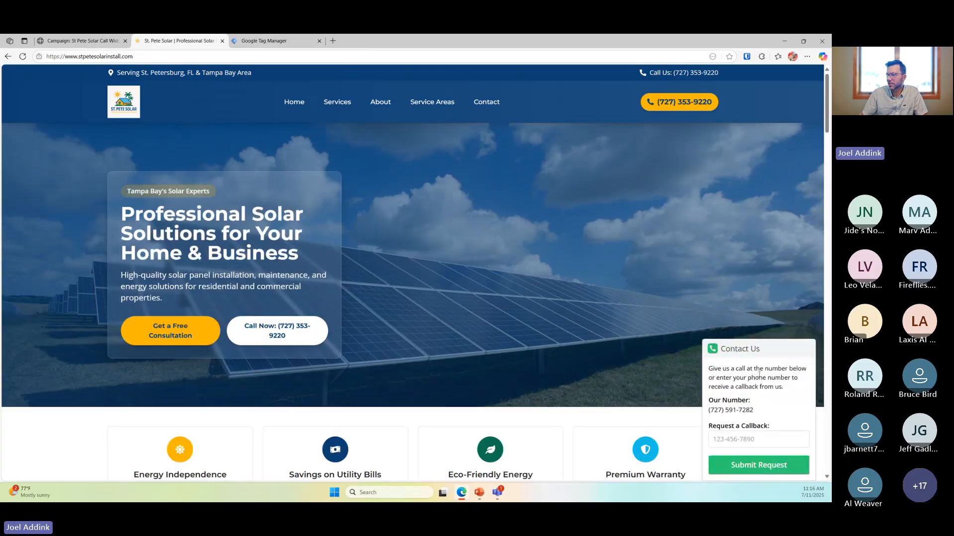
click(753, 350)
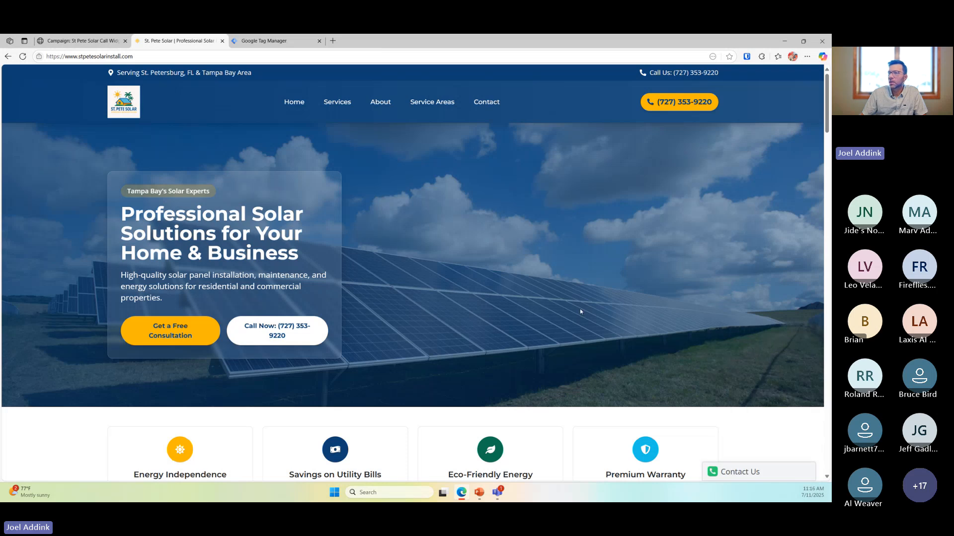
click(80, 41)
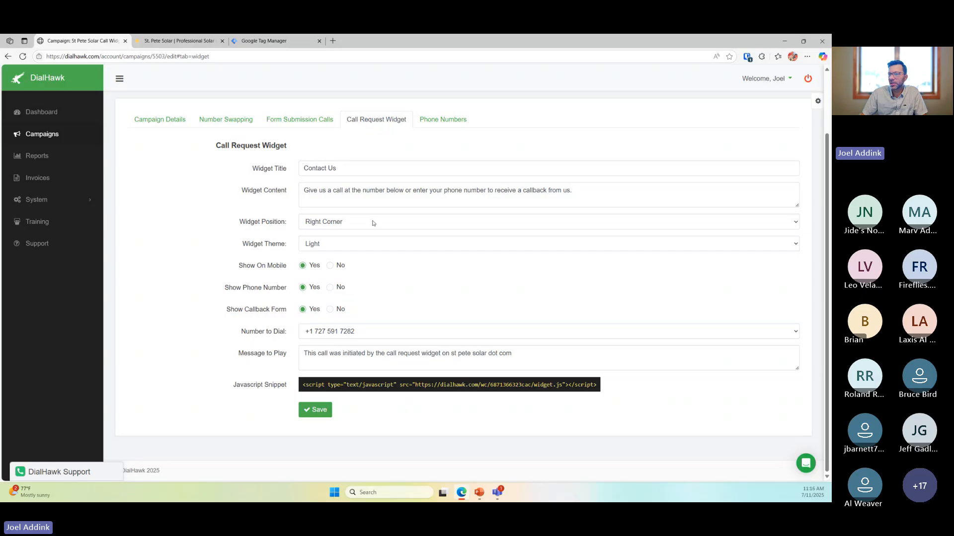
Place the call widget in the Left Corner with the Dark theme and save
click(374, 223)
click(362, 247)
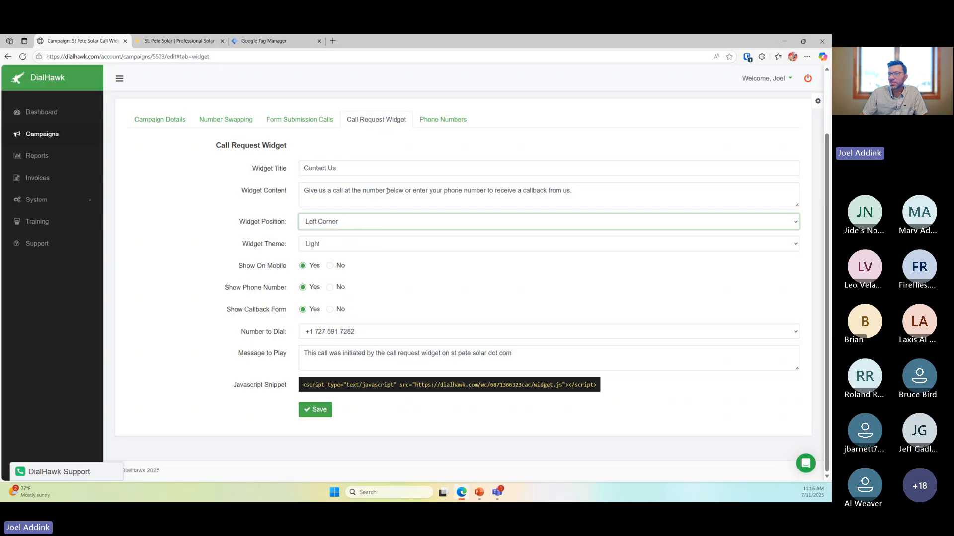
click(386, 191)
click(354, 245)
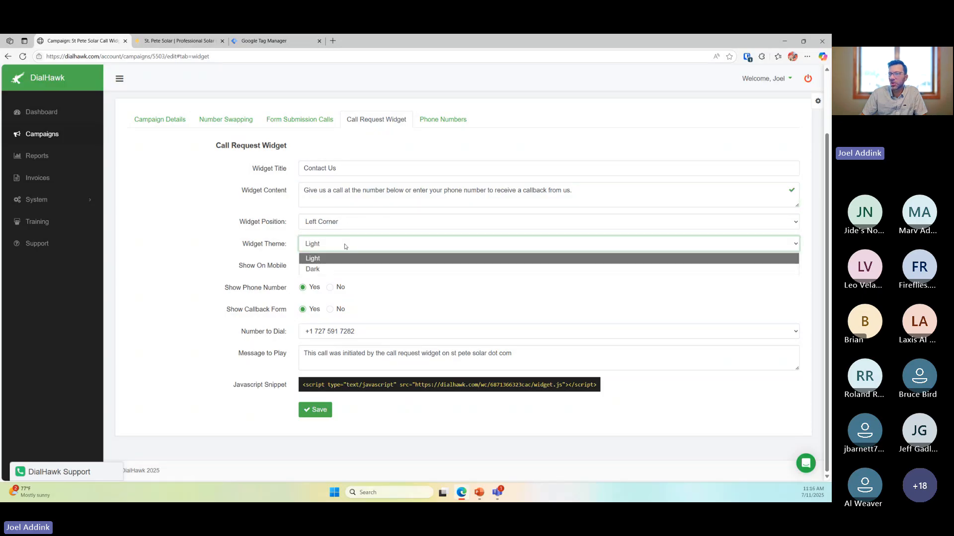
click(345, 269)
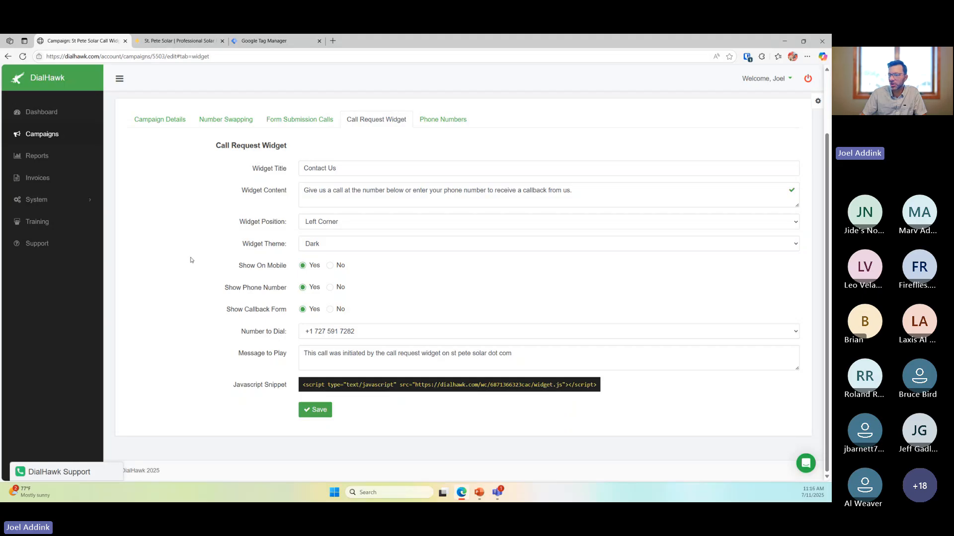
click(316, 410)
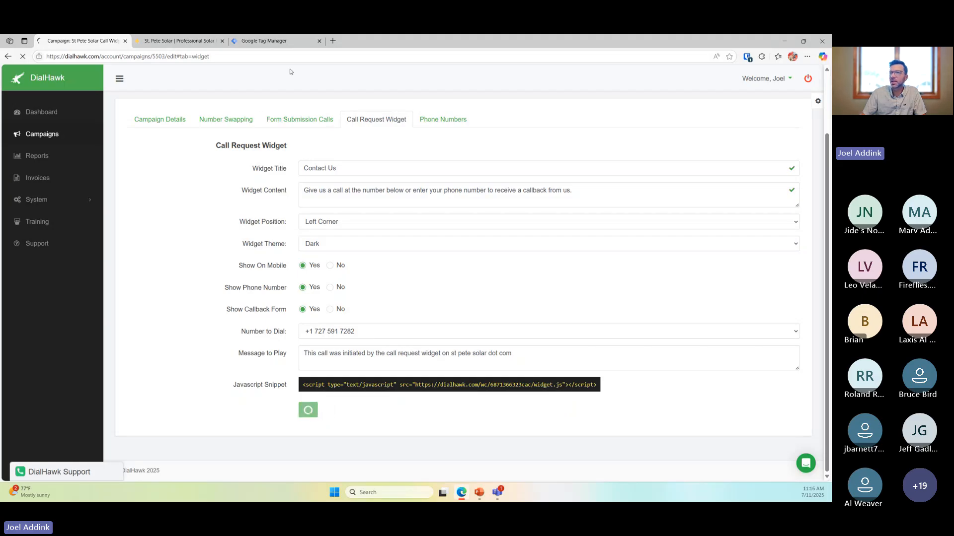
Reload the St. Pete Solar site and try the Contact Us widget, then return to DialHawk
click(188, 45)
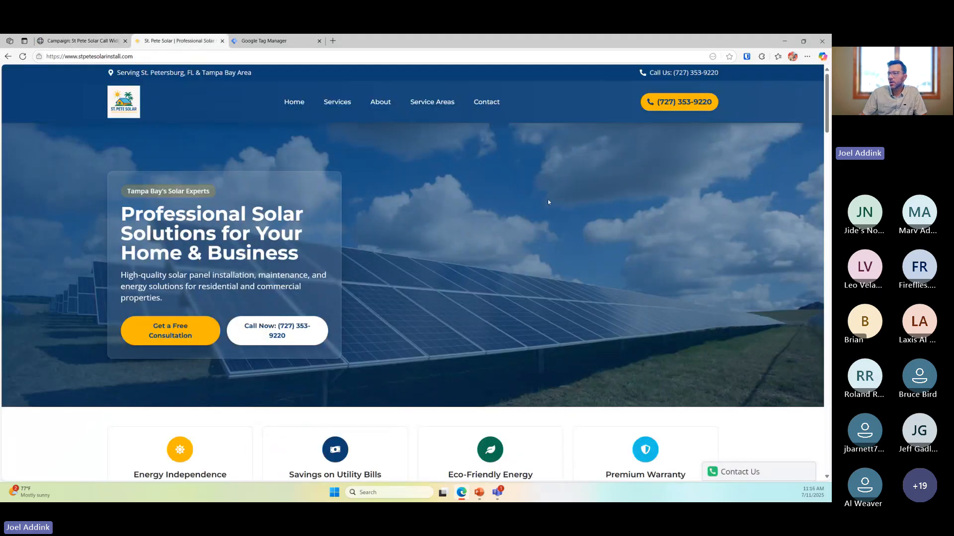
key(F5)
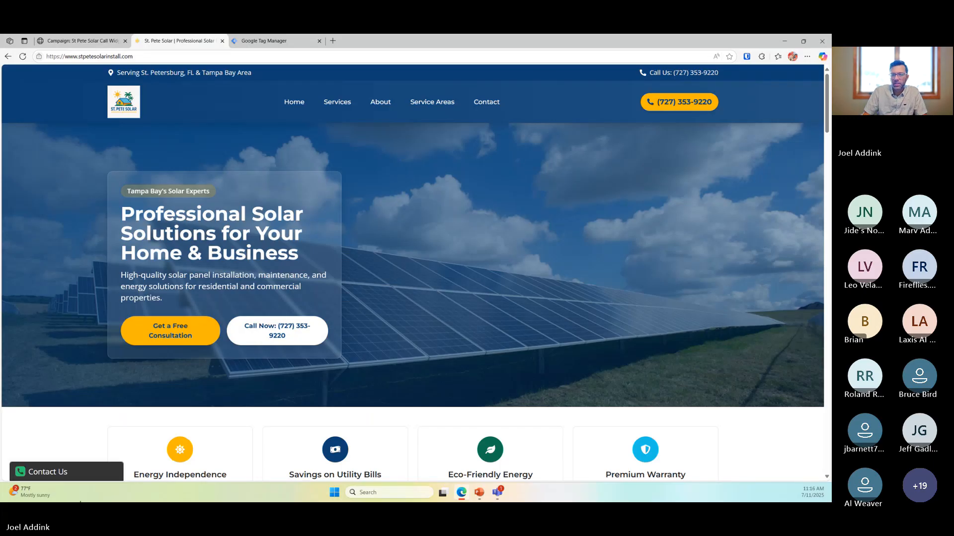
click(90, 475)
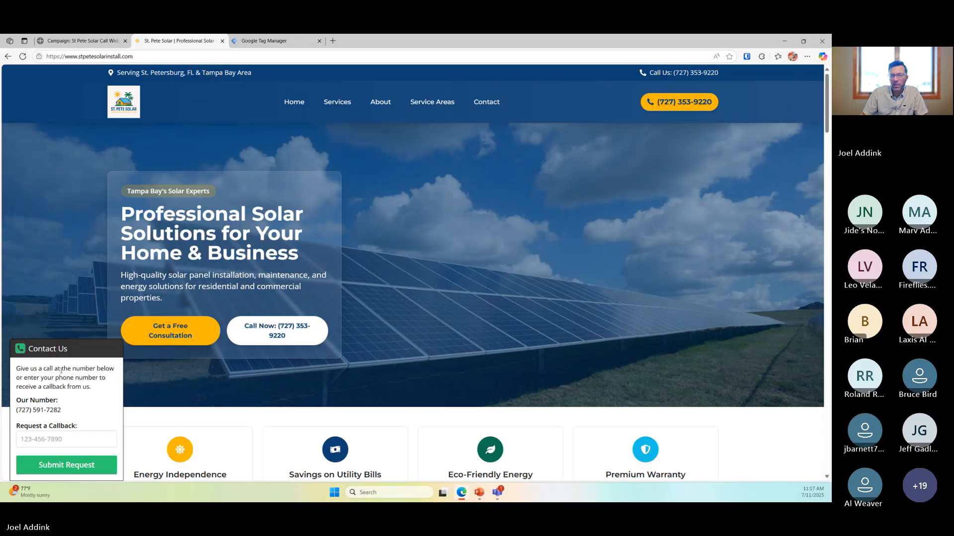
drag(61, 369, 95, 378)
click(101, 389)
click(74, 350)
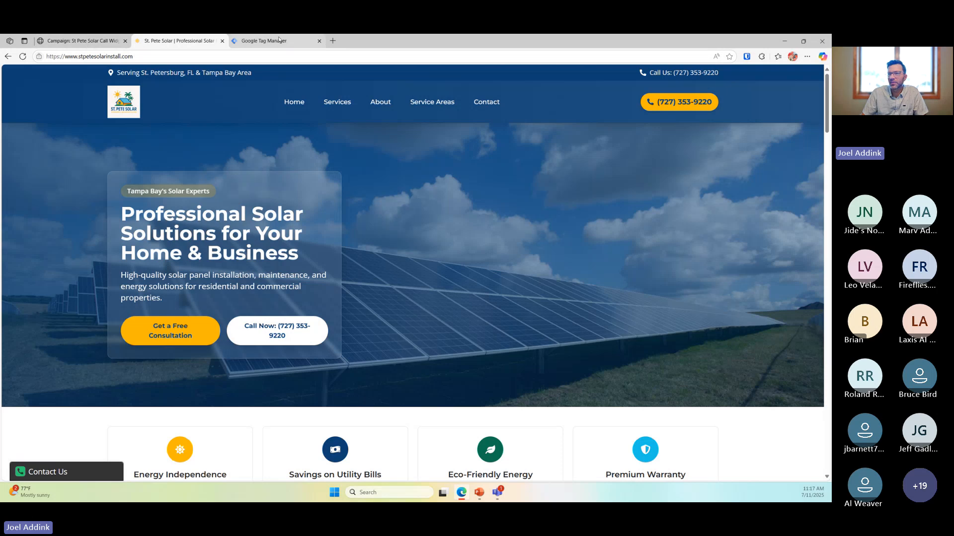
click(81, 42)
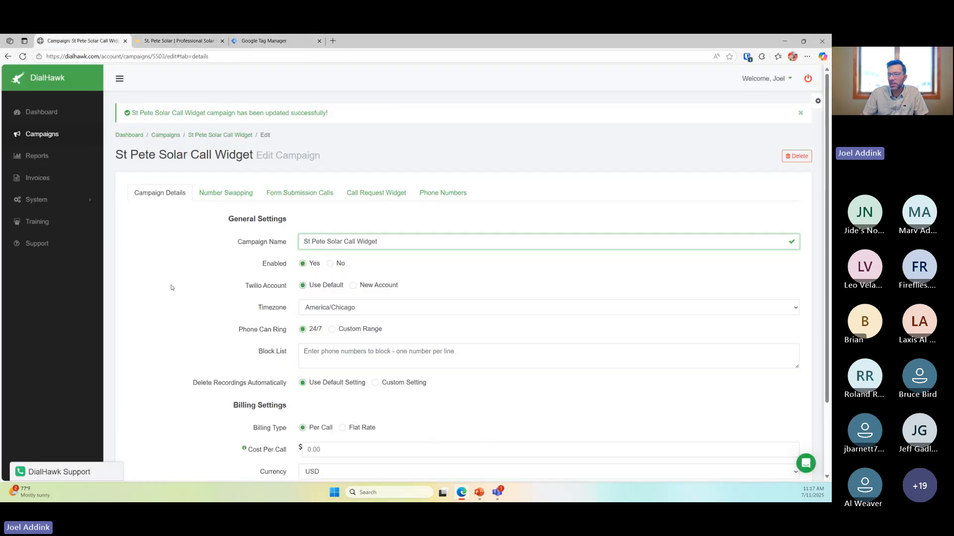
Set Show Phone Number to No in the Call Request Widget settings
scroll(238, 300, down, 1)
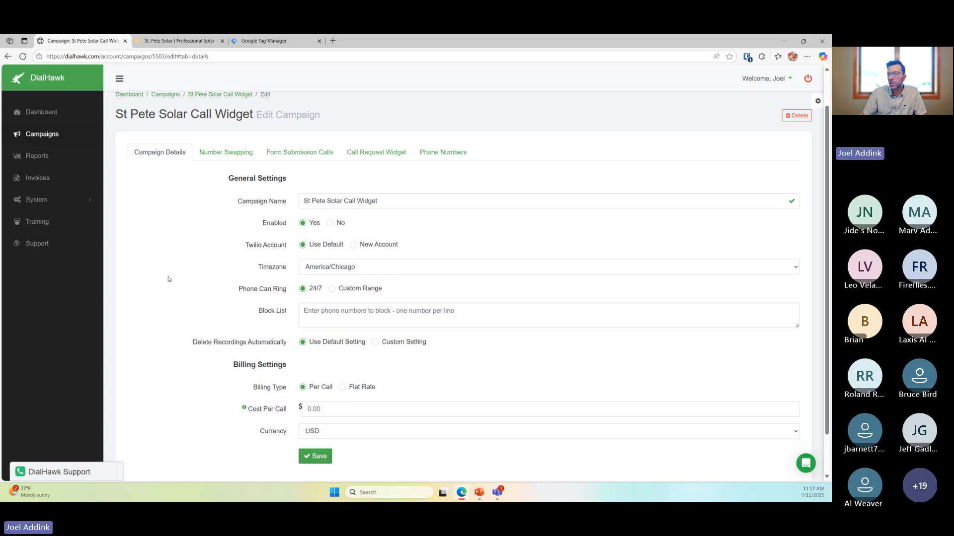
scroll(170, 278, down, 1)
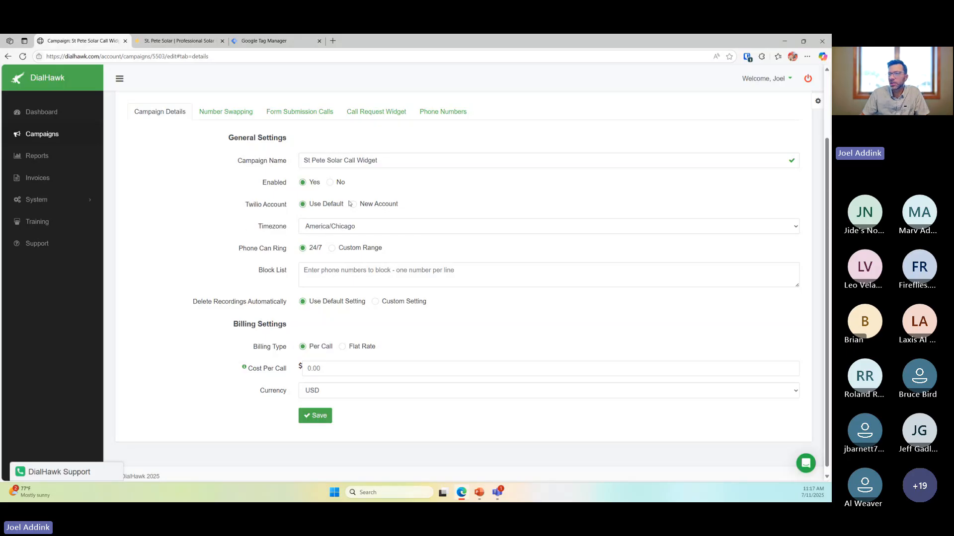
click(377, 111)
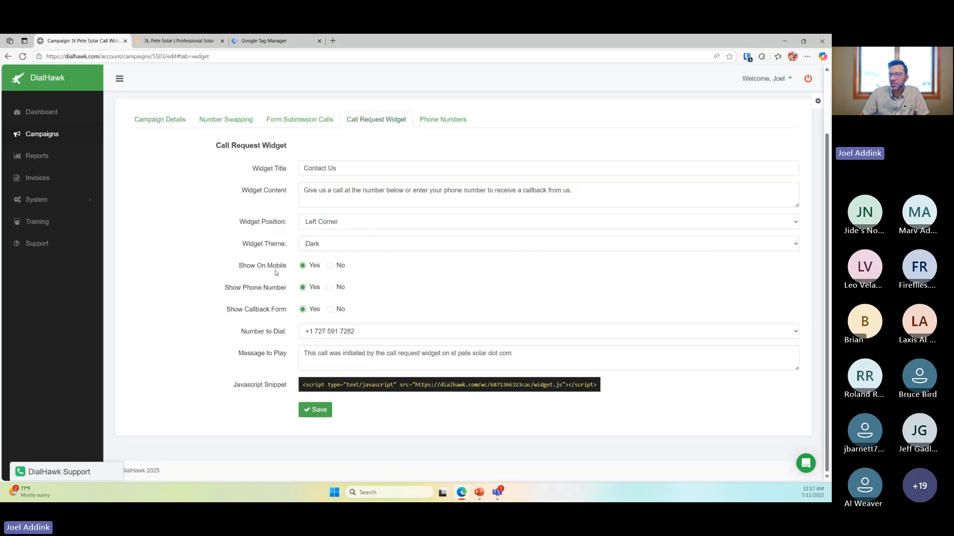
click(330, 287)
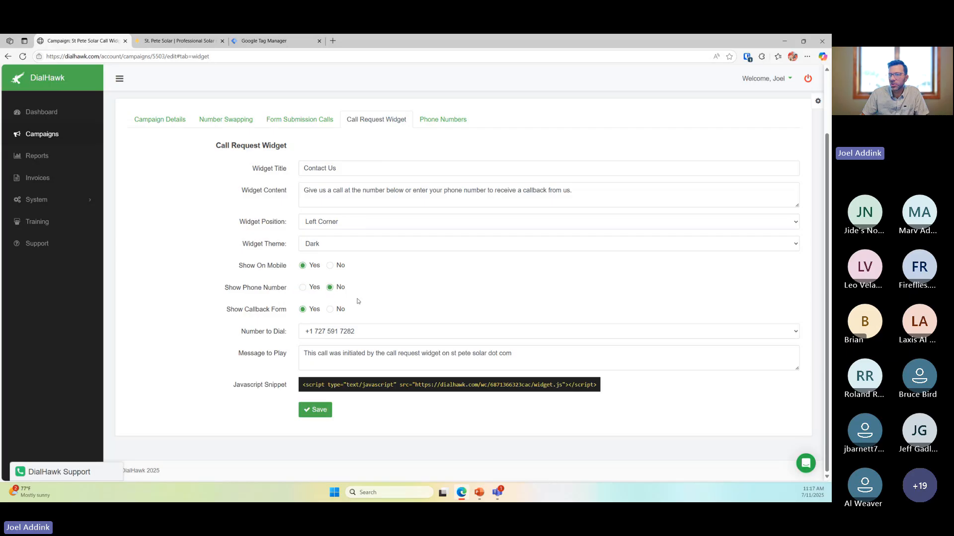
Save, then expand the site's Contact Us widget and inspect its callback-only request form
click(328, 409)
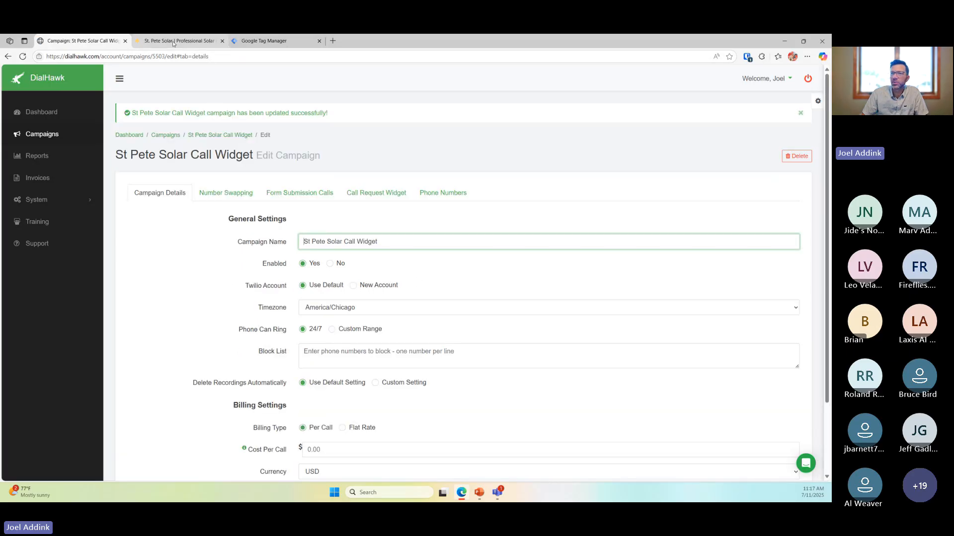
click(173, 42)
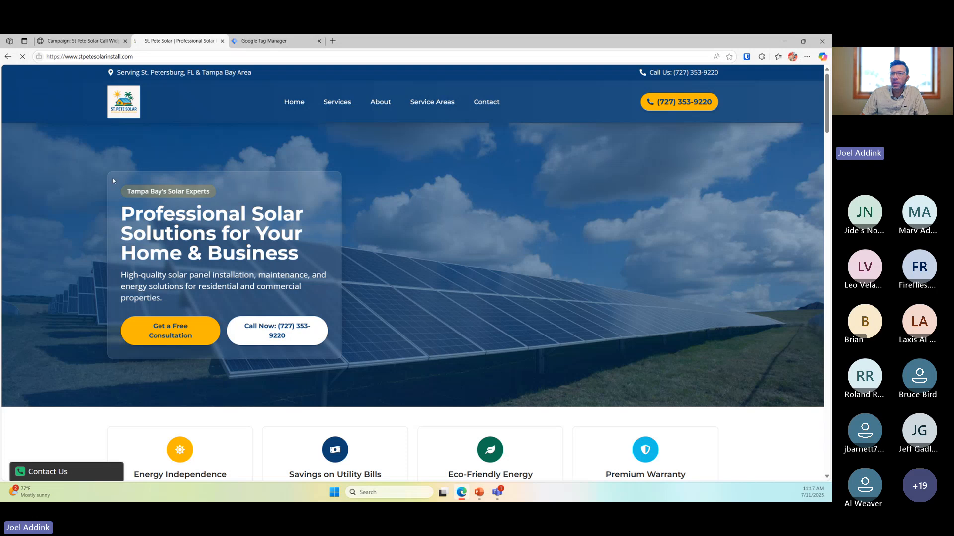
click(65, 466)
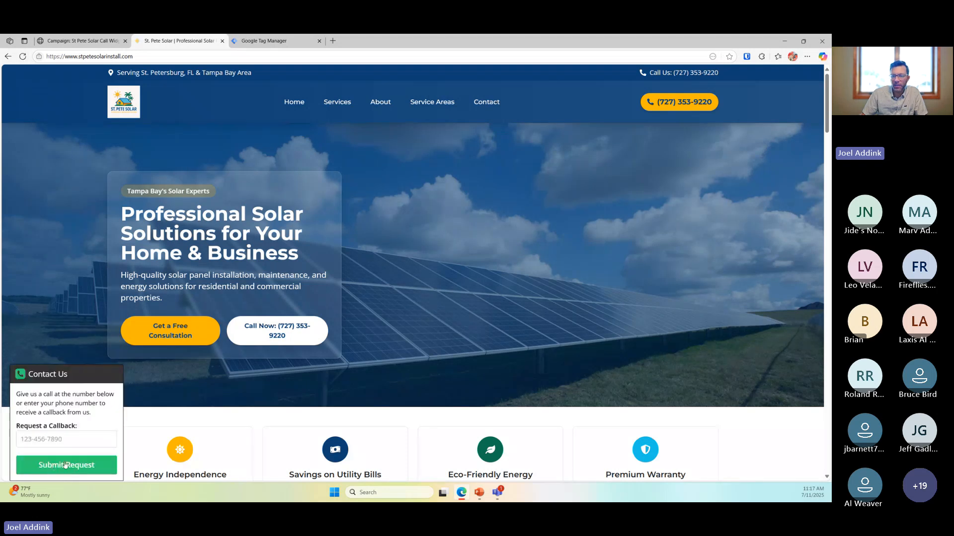
click(67, 441)
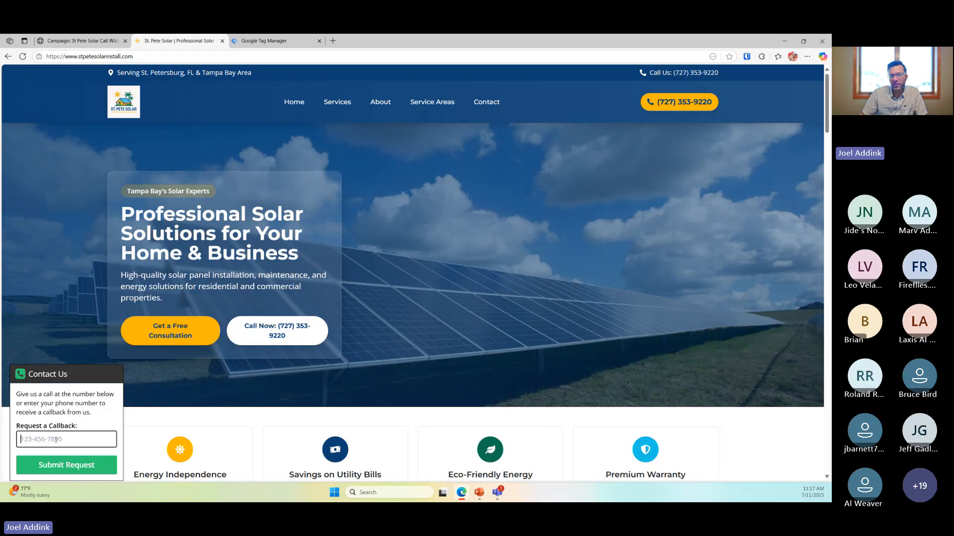
drag(17, 425, 51, 435)
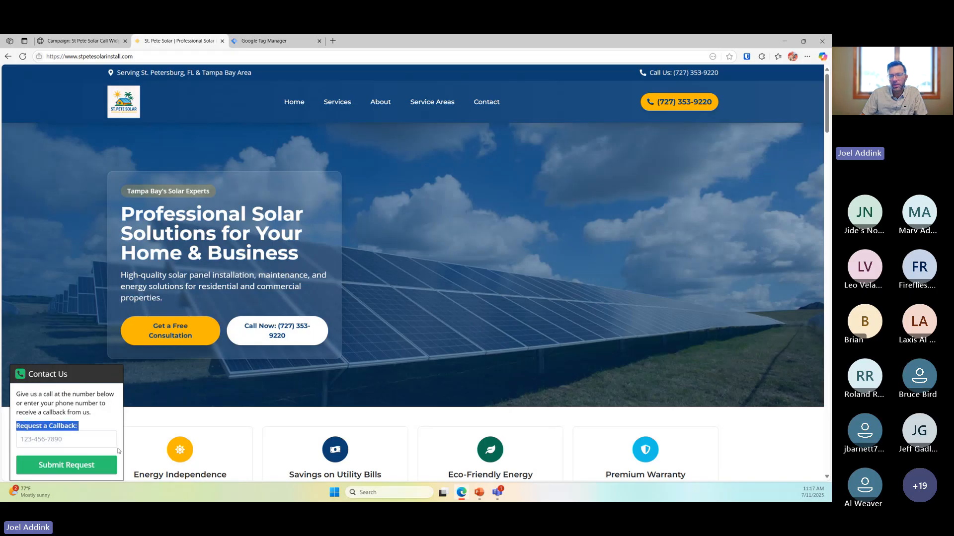
click(119, 451)
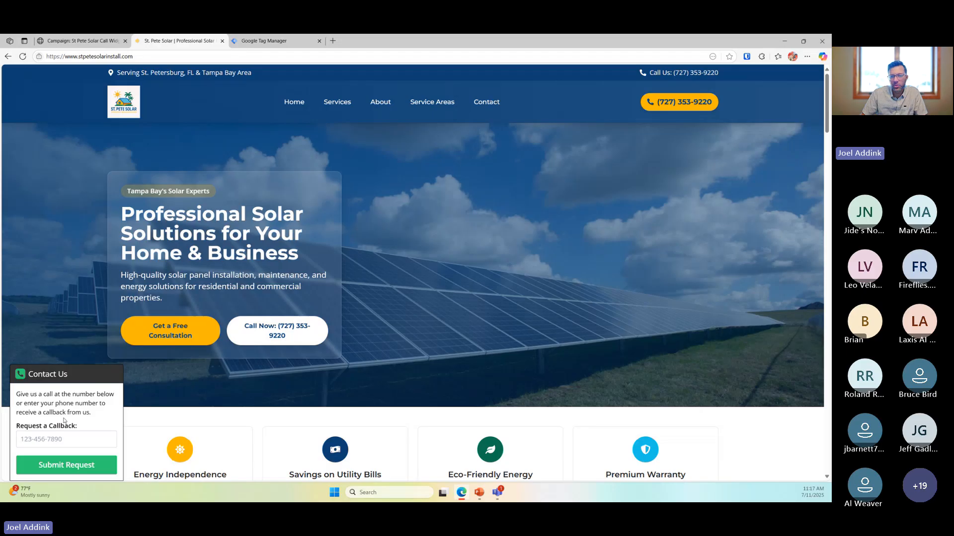
drag(17, 426, 109, 454)
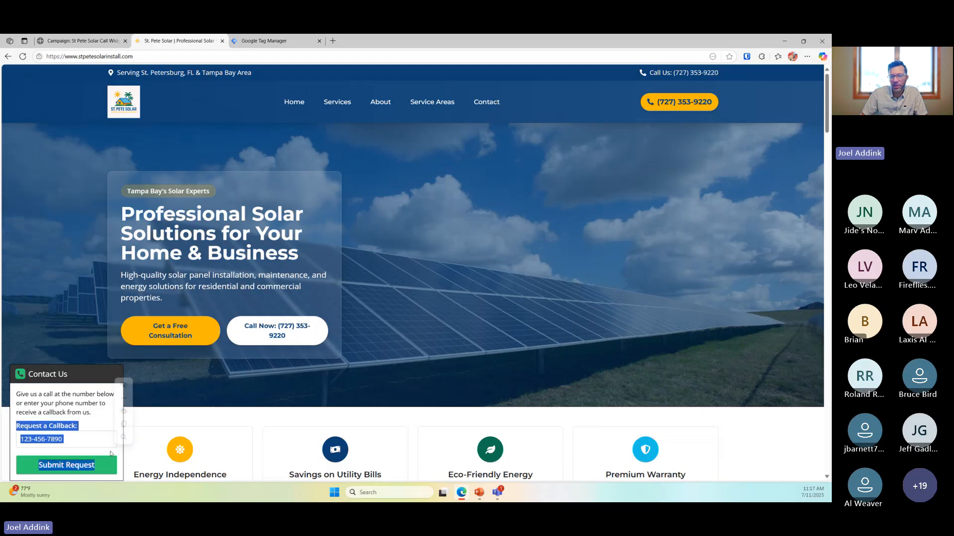
click(92, 434)
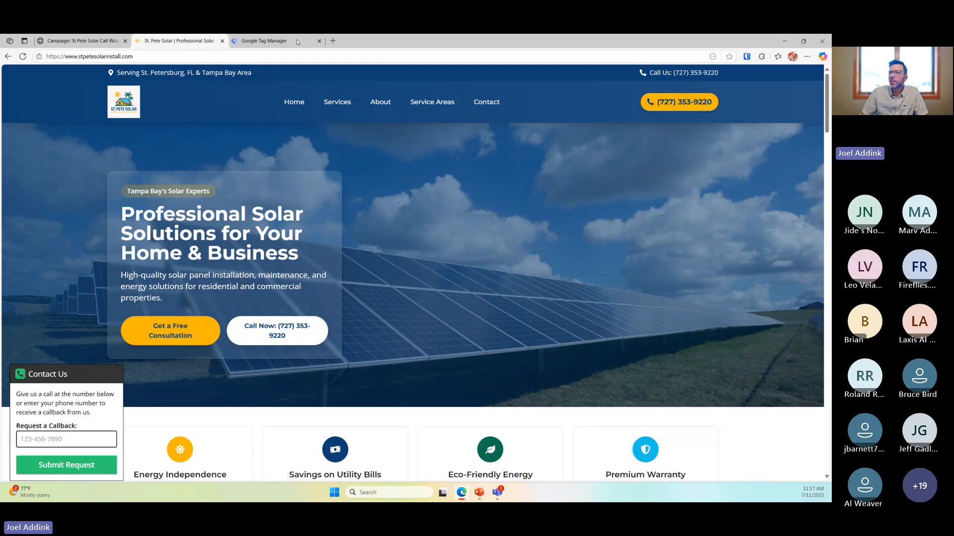
Open the campaign's tracking number and review its call forwarding settings
click(97, 42)
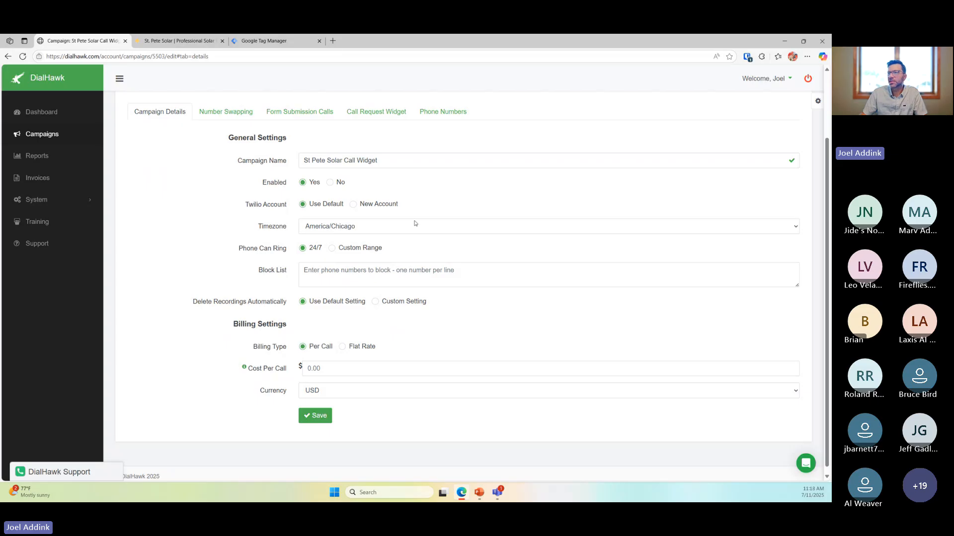
click(444, 111)
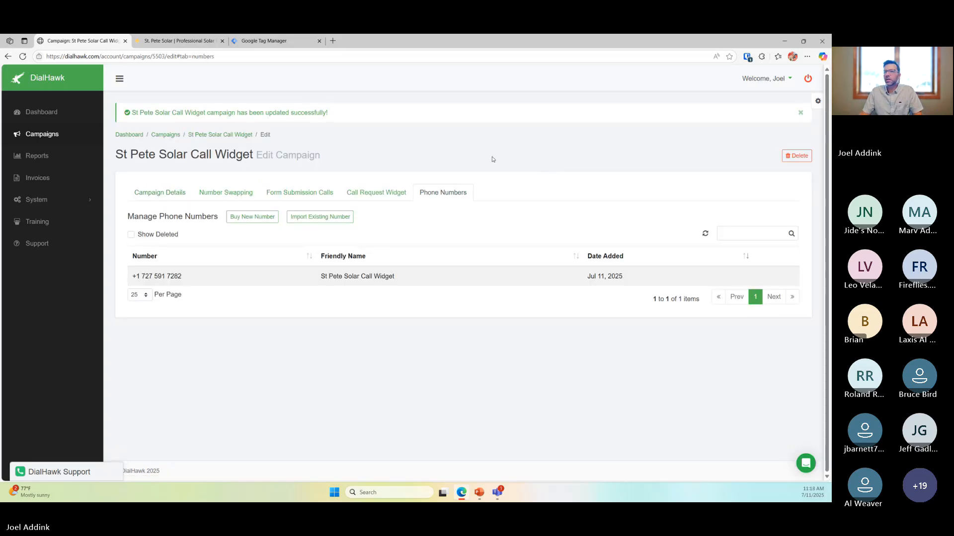
click(768, 274)
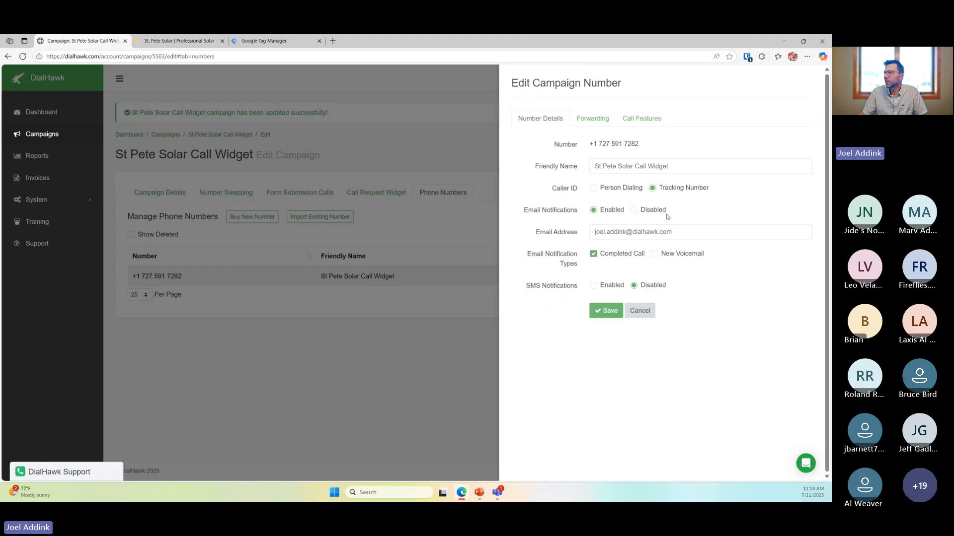
click(596, 118)
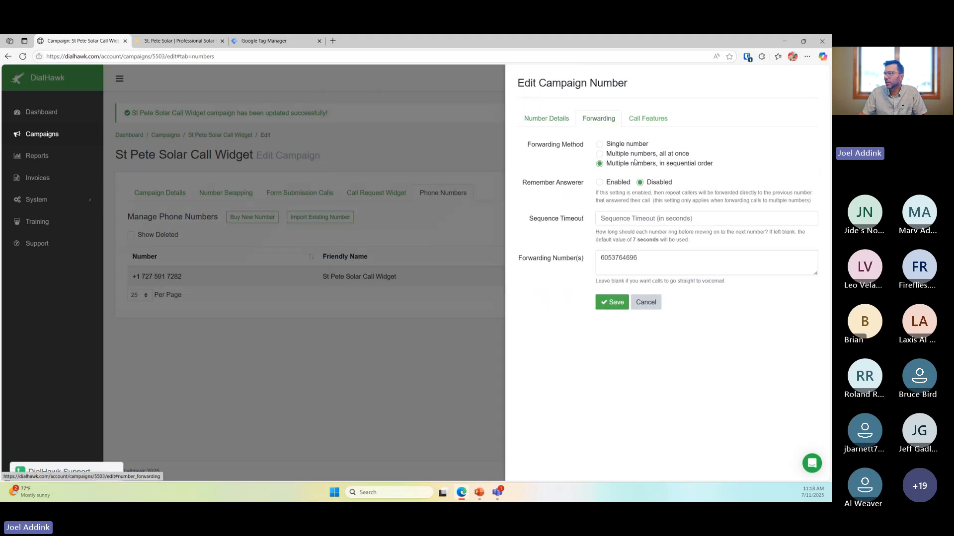
drag(644, 257, 607, 258)
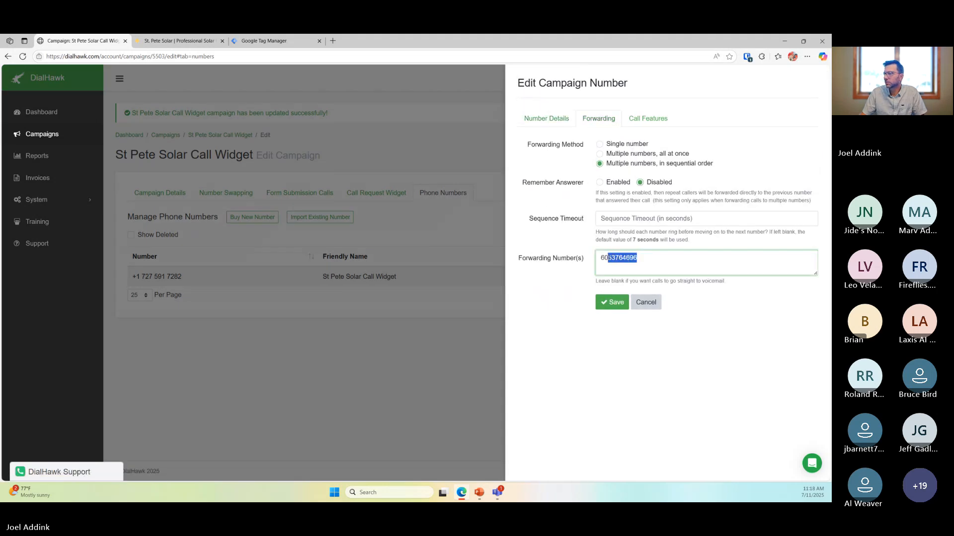
click(504, 320)
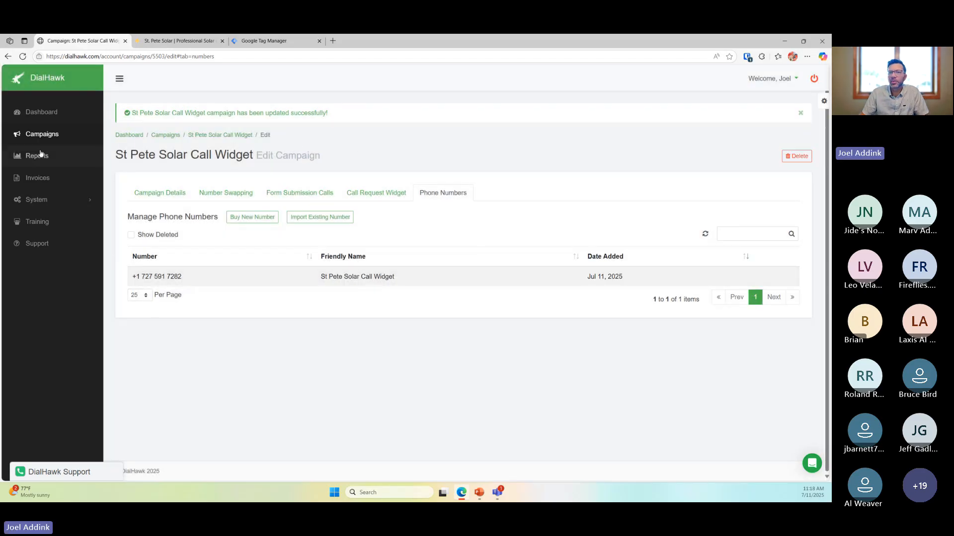
Set the call request widget's Show Phone Number back to Yes and save
click(374, 192)
click(301, 361)
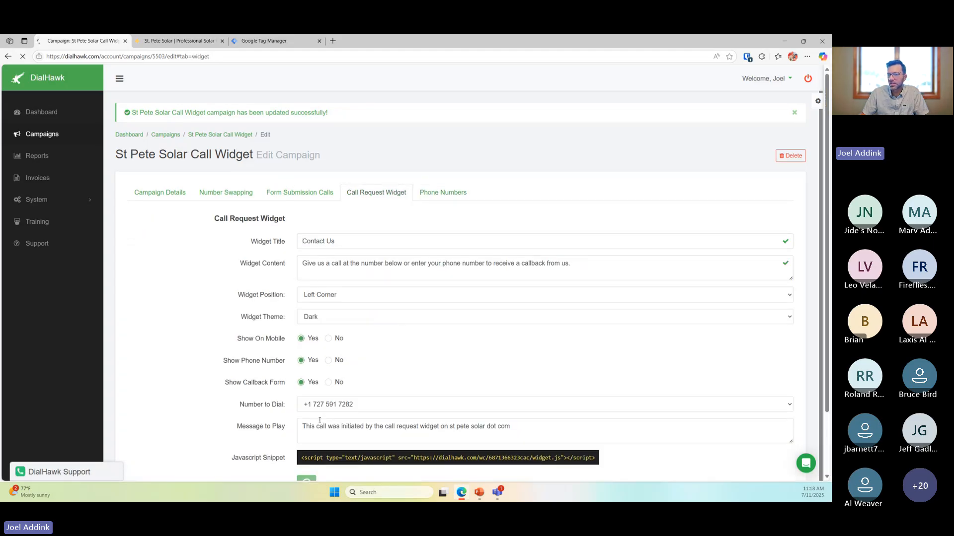
click(321, 481)
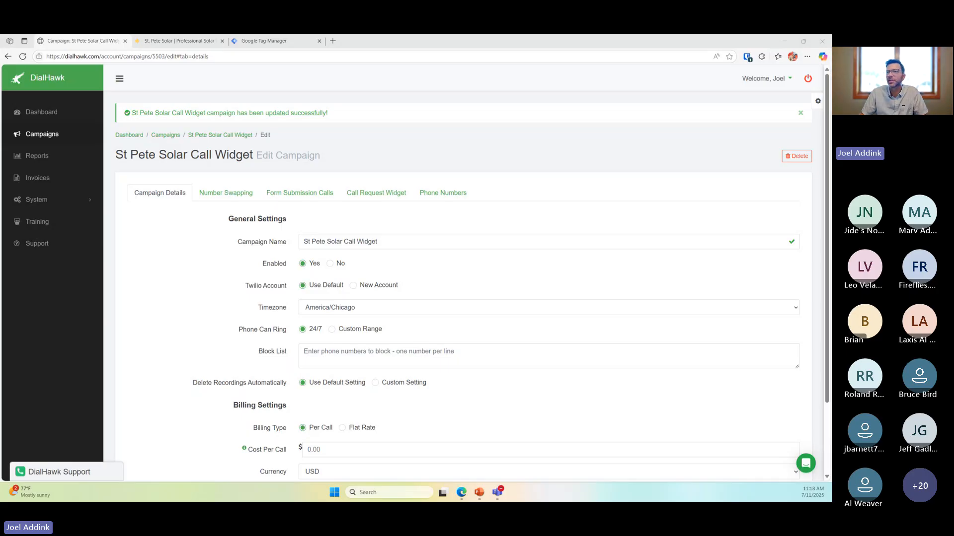
click(507, 134)
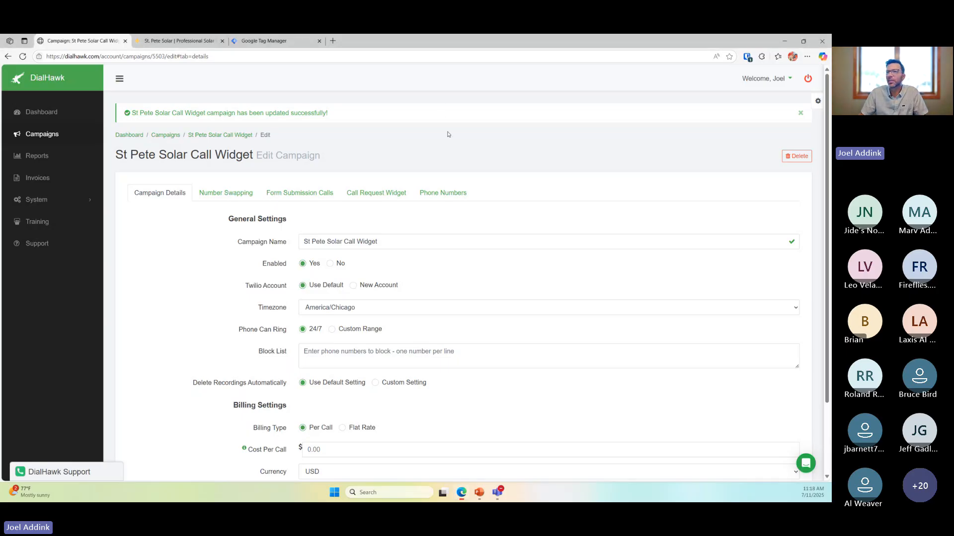
Refresh the St. Pete Solar homepage and highlight the 727 number now shown in Contact Us
click(179, 42)
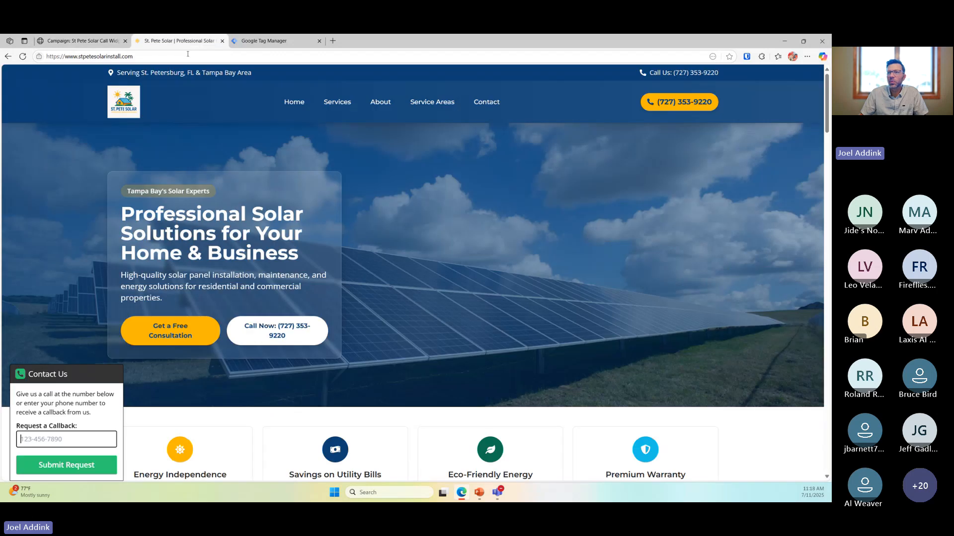
click(23, 57)
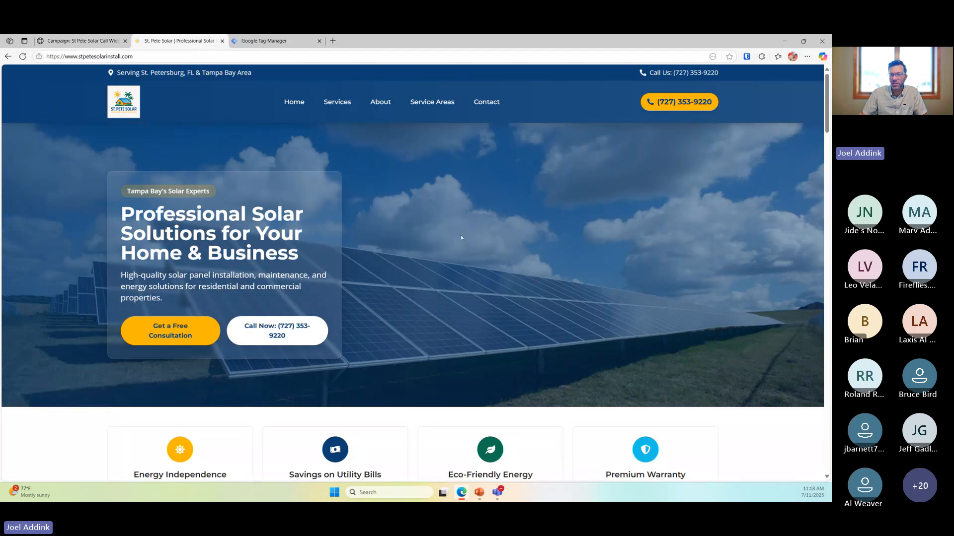
click(43, 474)
click(67, 441)
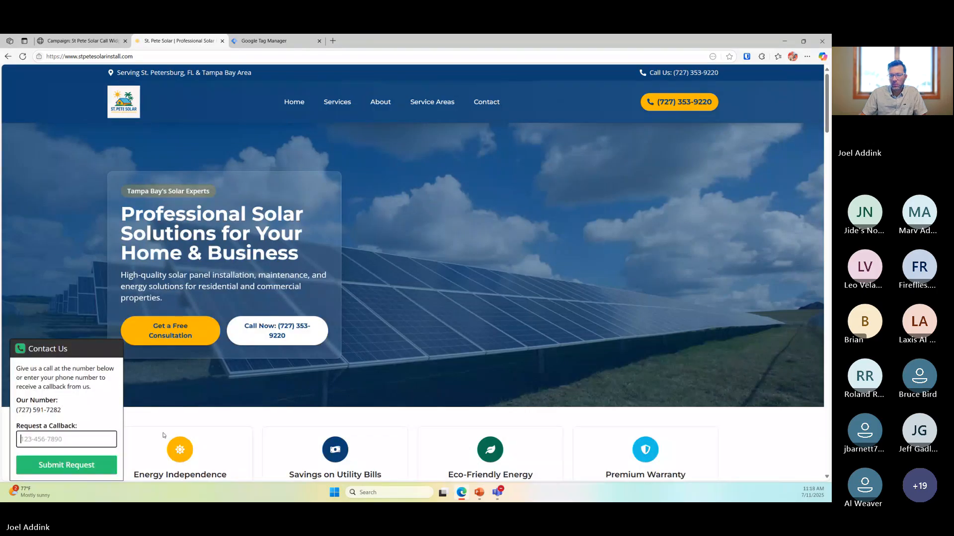
click(254, 397)
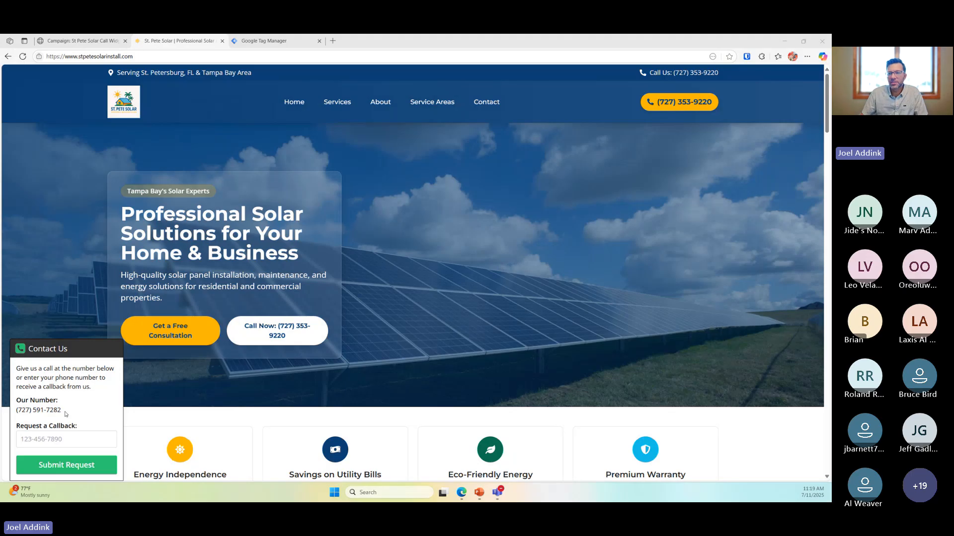
drag(66, 412, 16, 410)
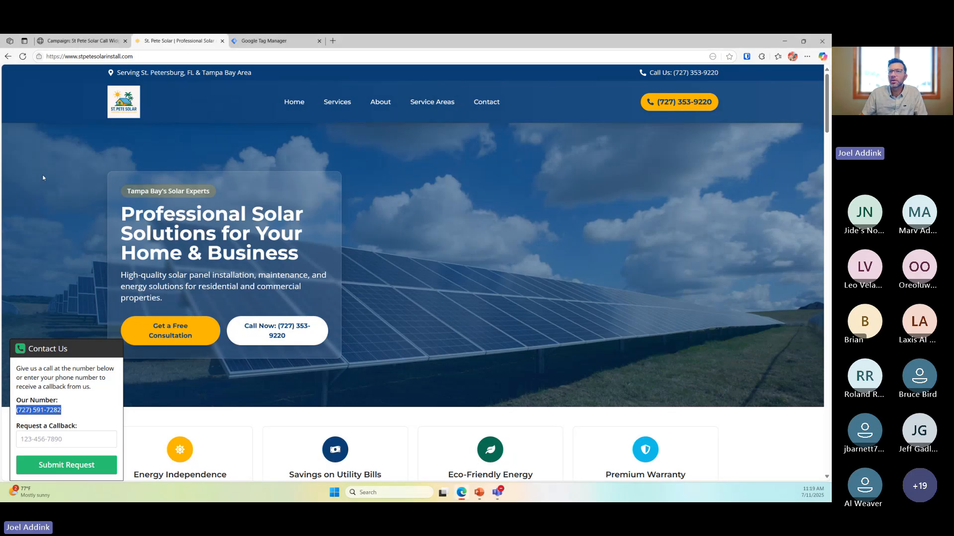
click(169, 56)
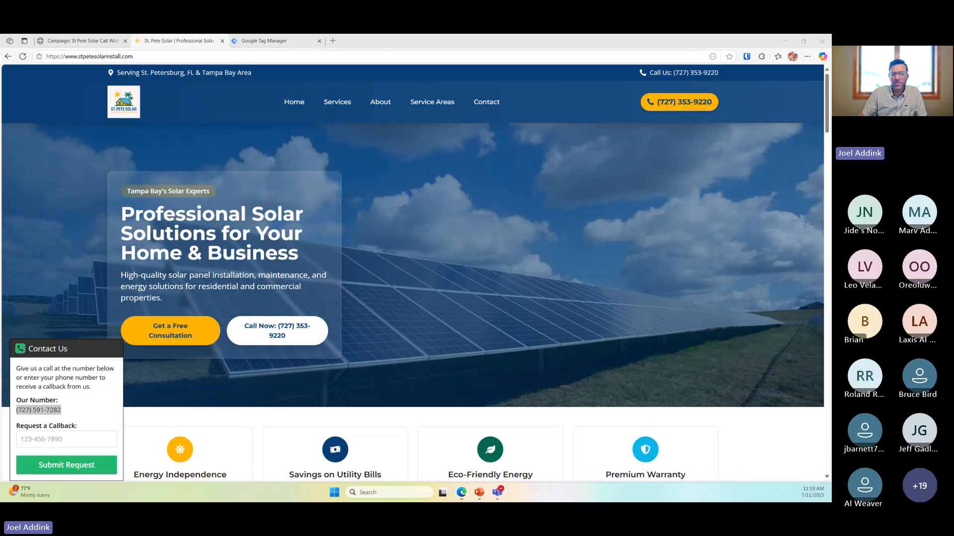
Collapse the St. Pete Solar Contact Us widget to its bottom-left header
click(73, 438)
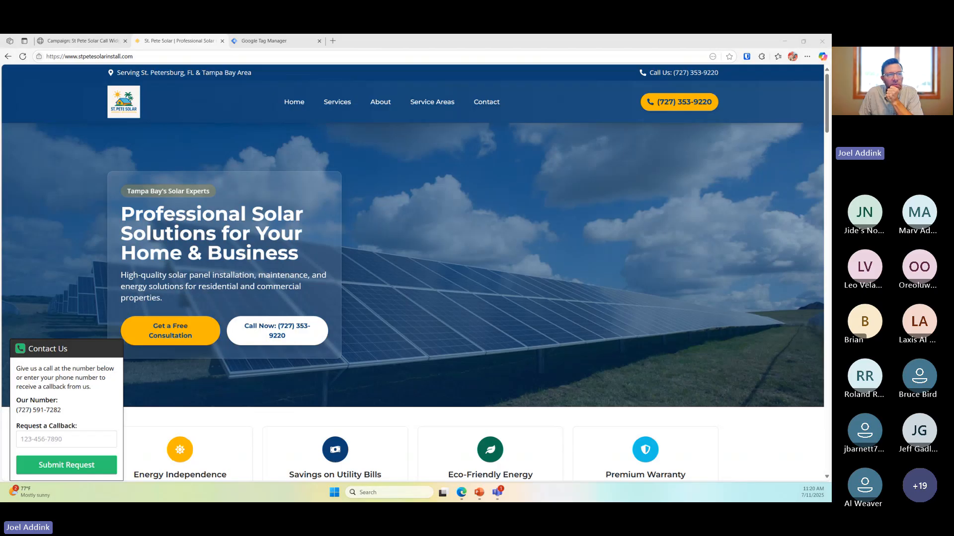
click(371, 191)
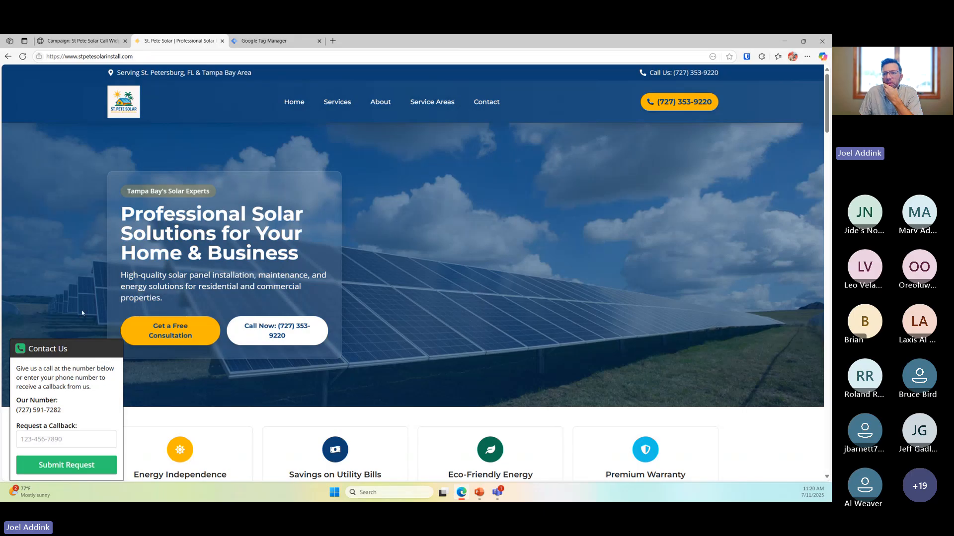
click(63, 347)
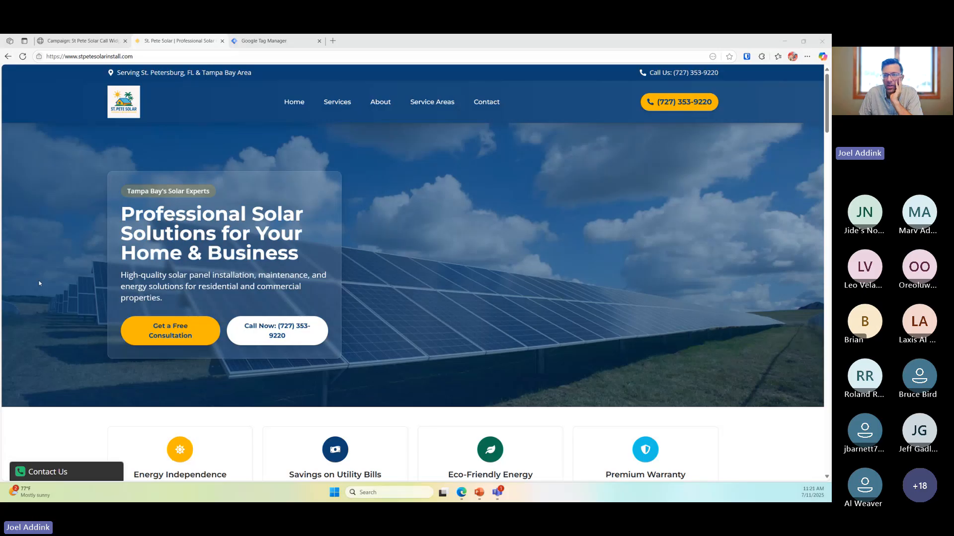
Switch back to the DialHawk 'Campaign: St Pete Solar Call Widget' tab
click(92, 41)
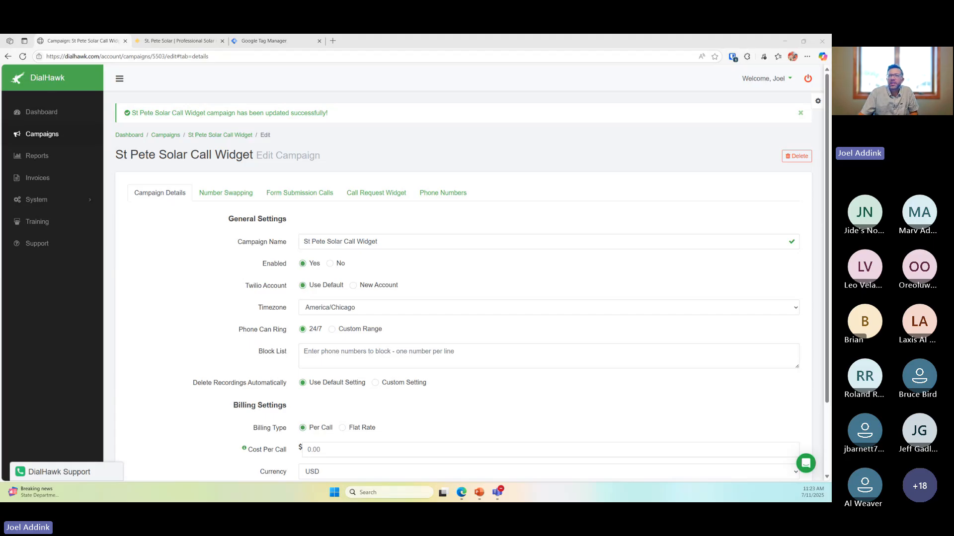
click(180, 41)
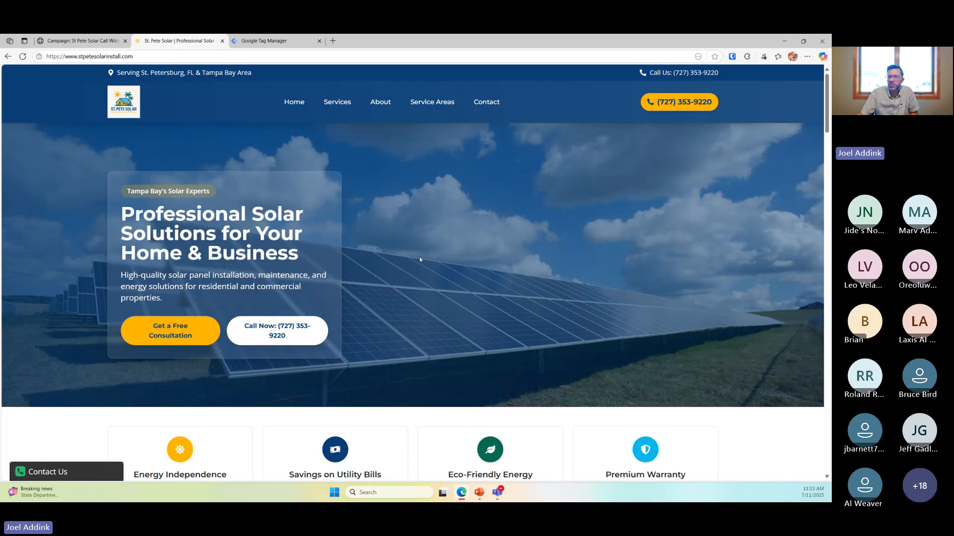
scroll(419, 259, down, 2)
scroll(419, 259, up, 2)
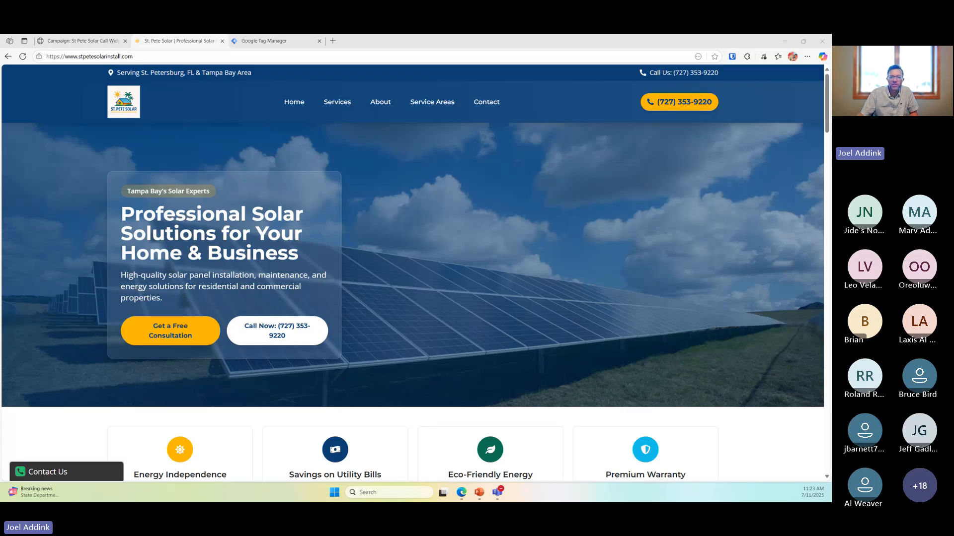
click(477, 233)
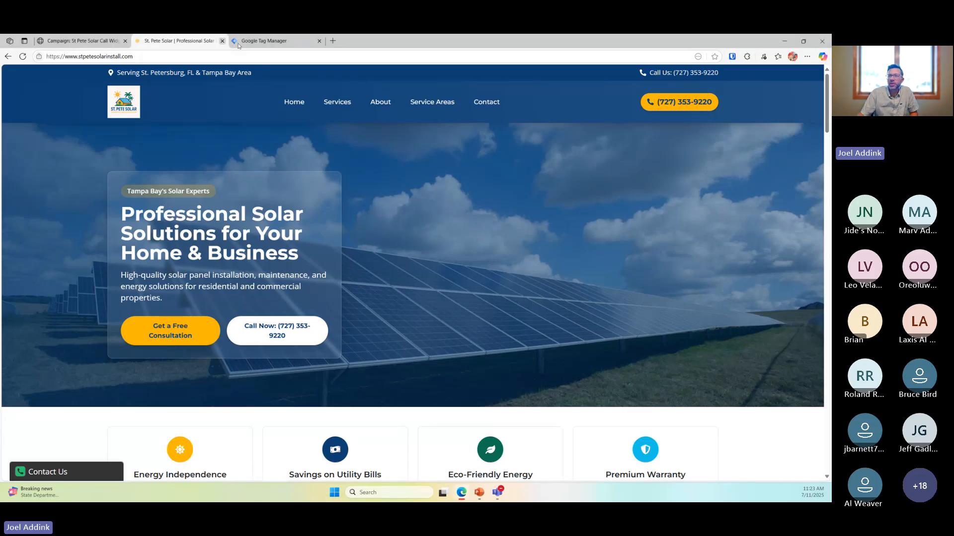
Show the Call Request Widget settings and highlight the JavaScript embed snippet
click(102, 43)
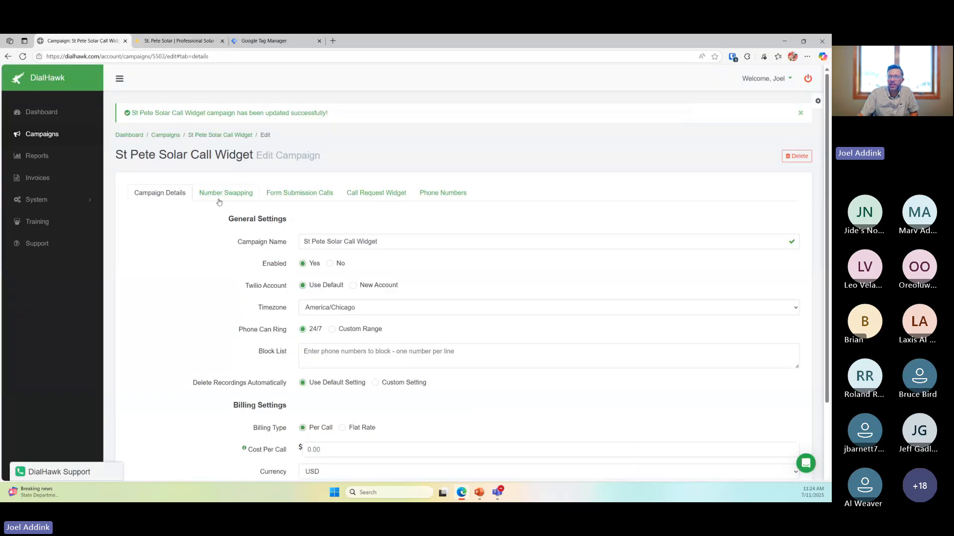
click(387, 197)
scroll(366, 335, down, 2)
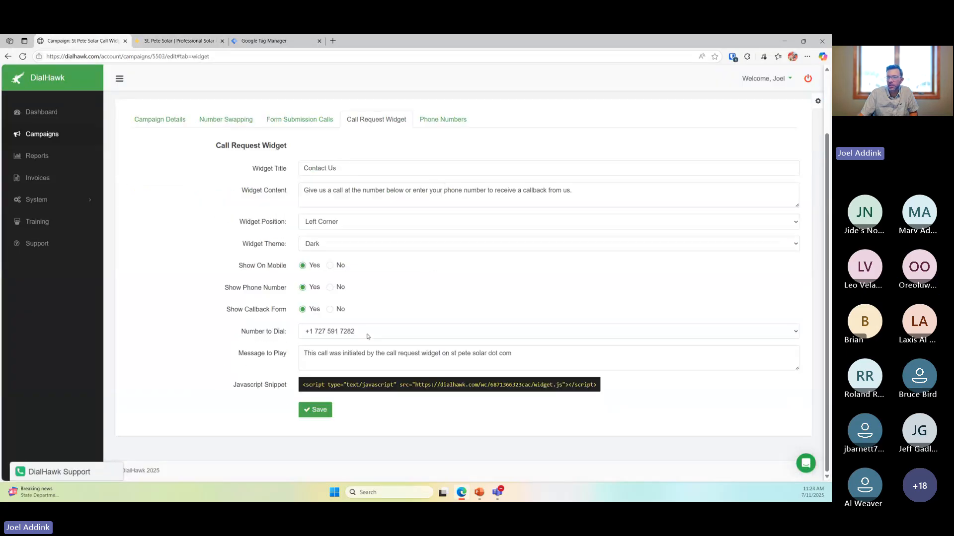
drag(302, 386, 600, 386)
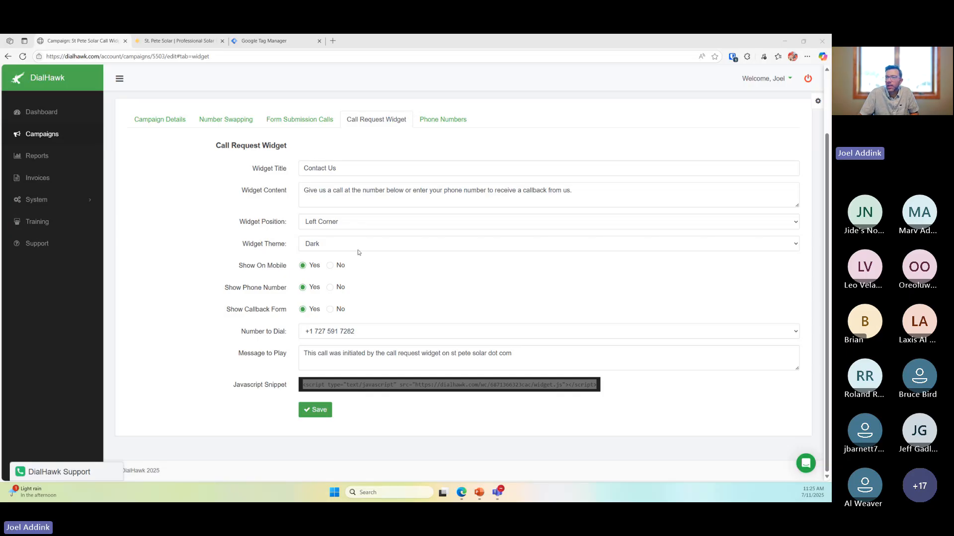
triple_click(576, 192)
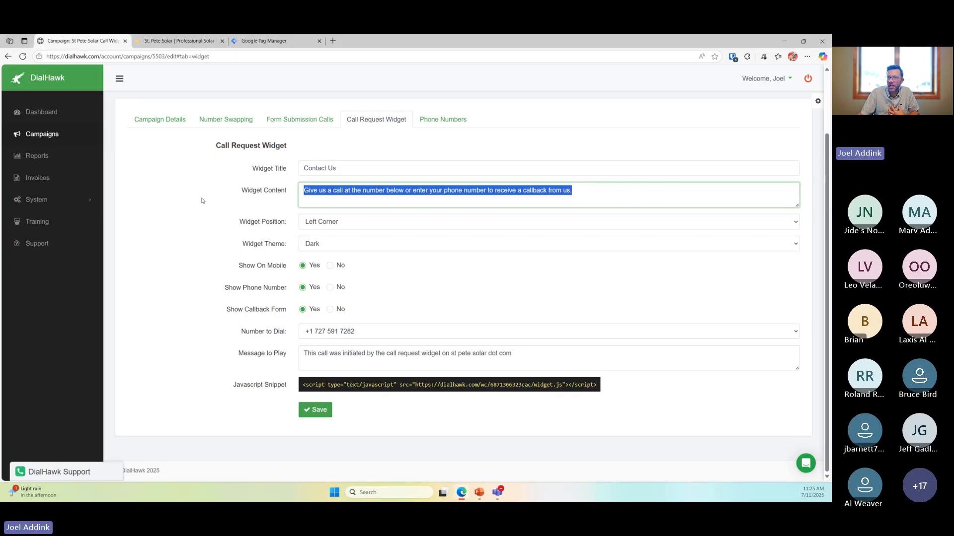
scroll(201, 256, up, 2)
scroll(201, 256, down, 2)
click(199, 254)
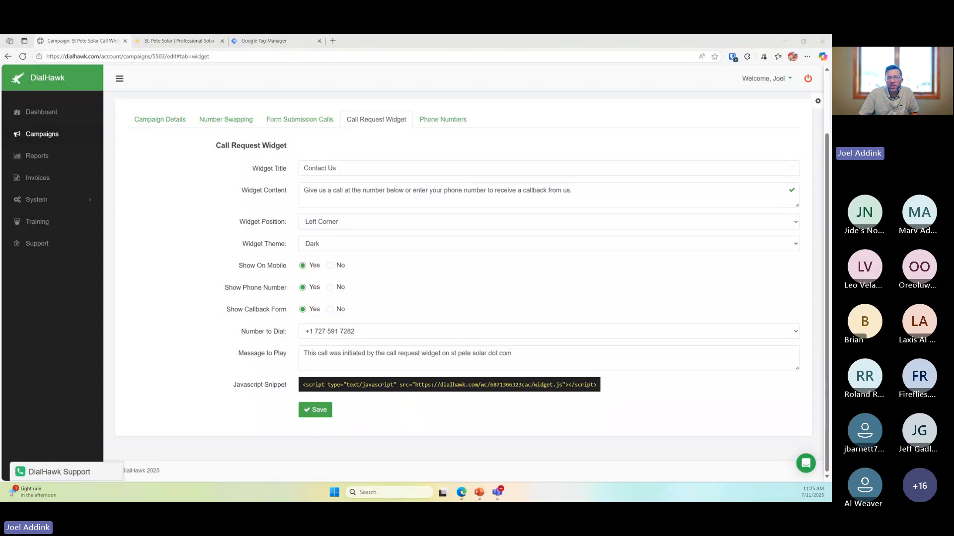
click(156, 310)
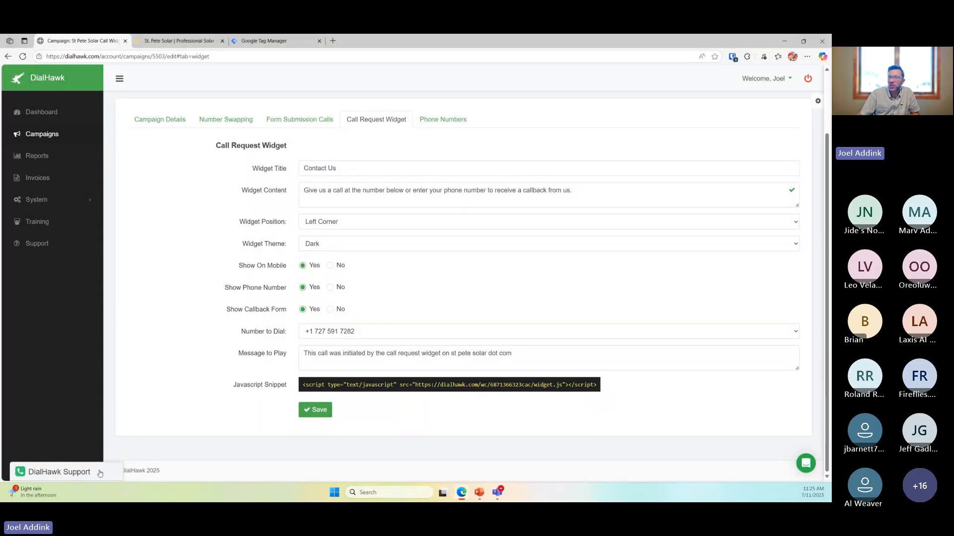
Open the Phone Numbers list and edit the tracking number
click(439, 120)
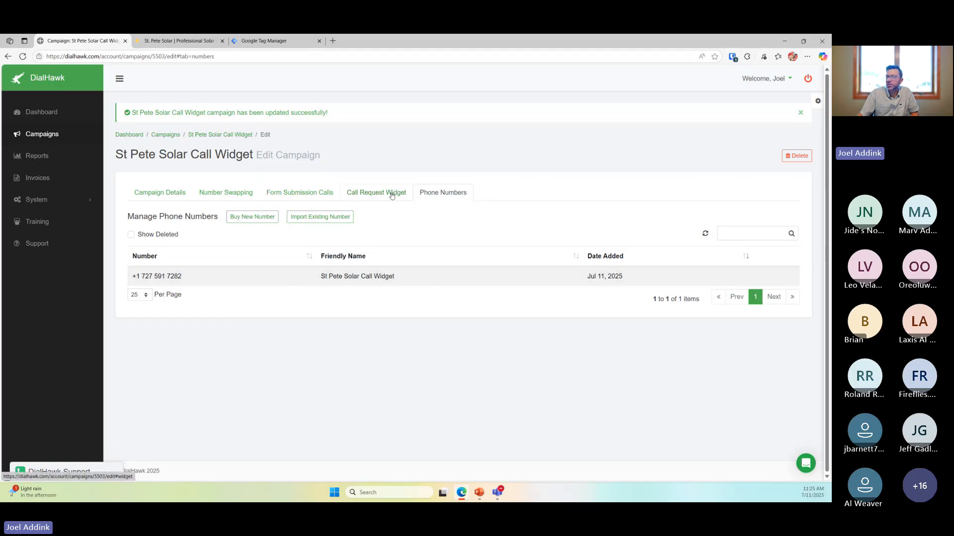
click(768, 277)
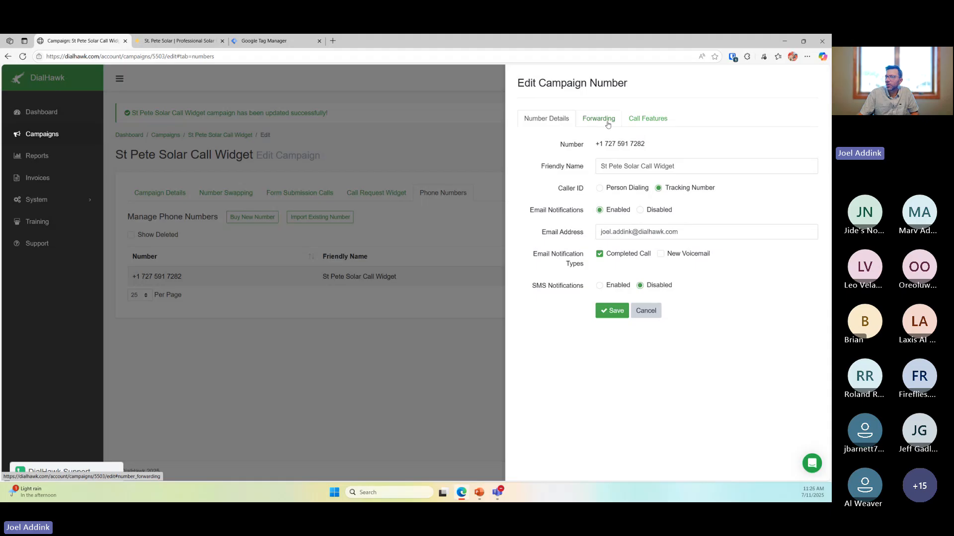
Review the number's forwarding settings and highlight the DialHawk Support widget's phone number
click(607, 124)
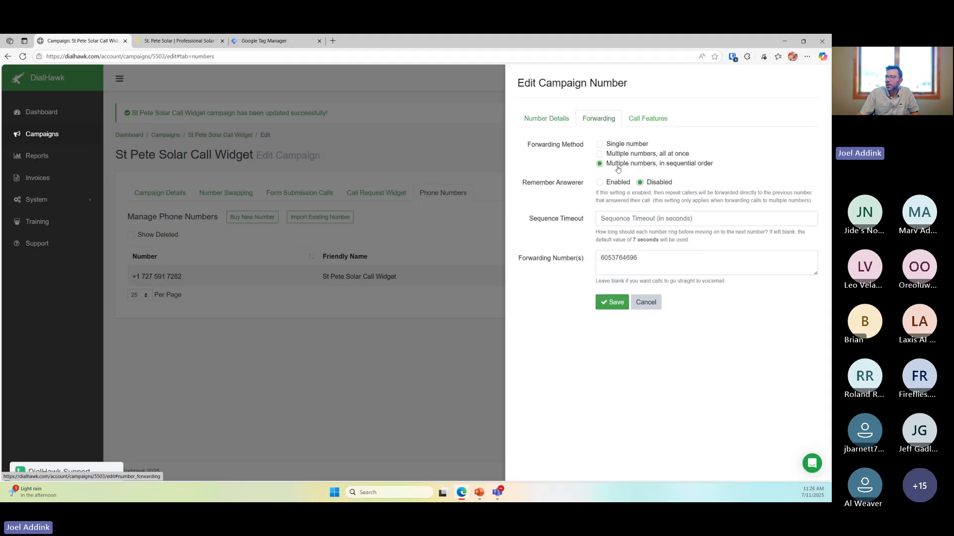
click(662, 271)
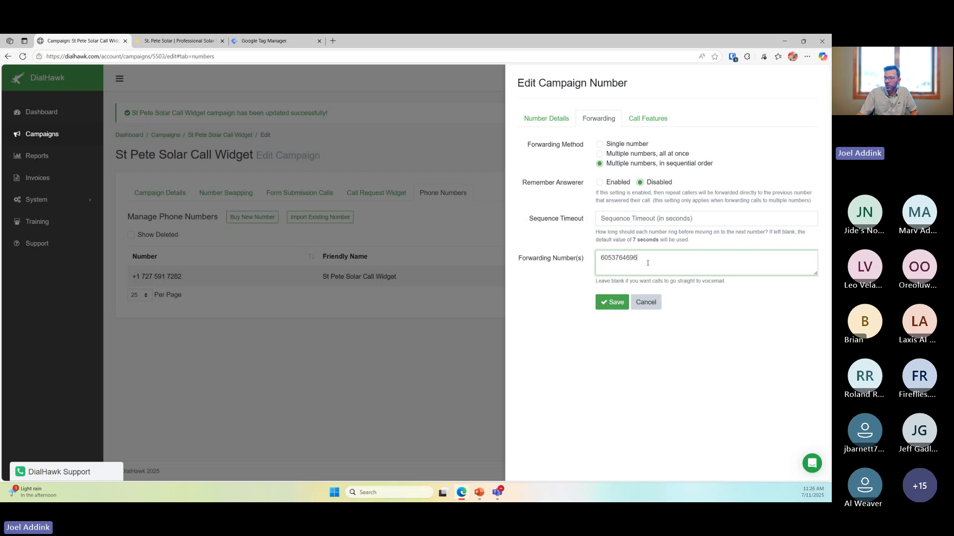
click(405, 345)
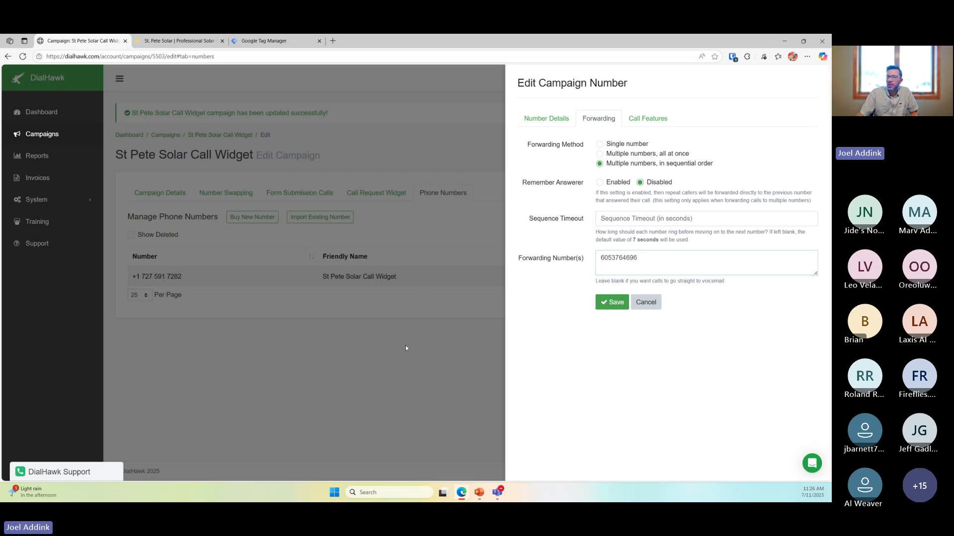
click(67, 473)
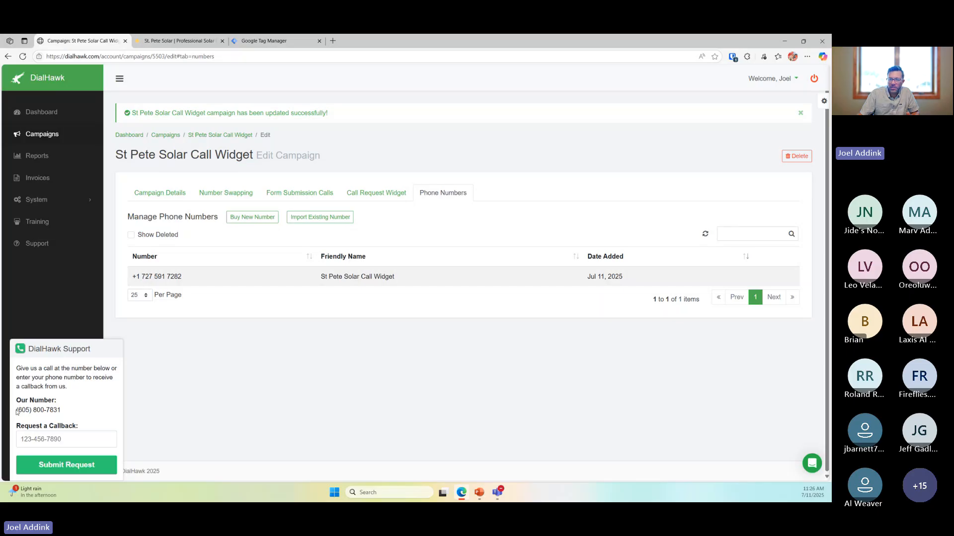
drag(17, 412, 67, 416)
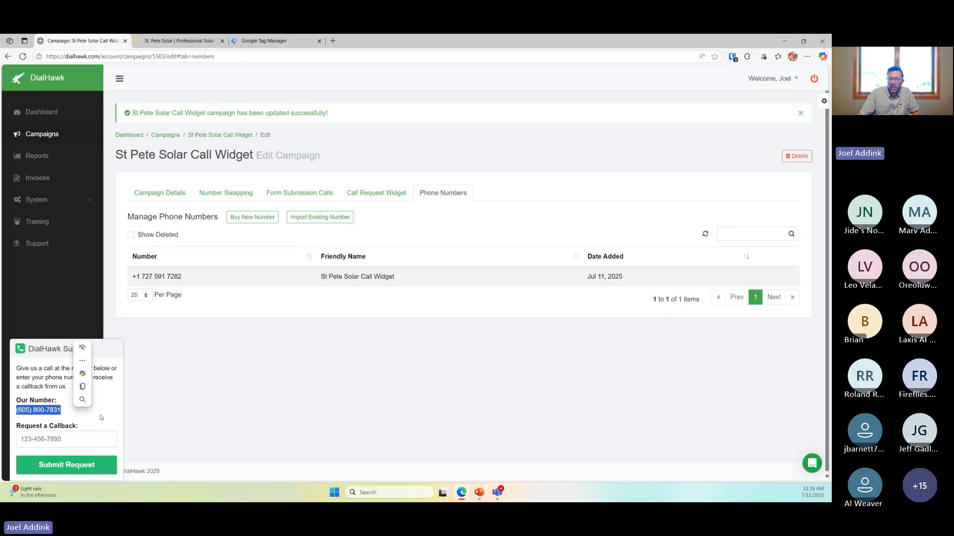
click(79, 423)
drag(67, 414, 16, 412)
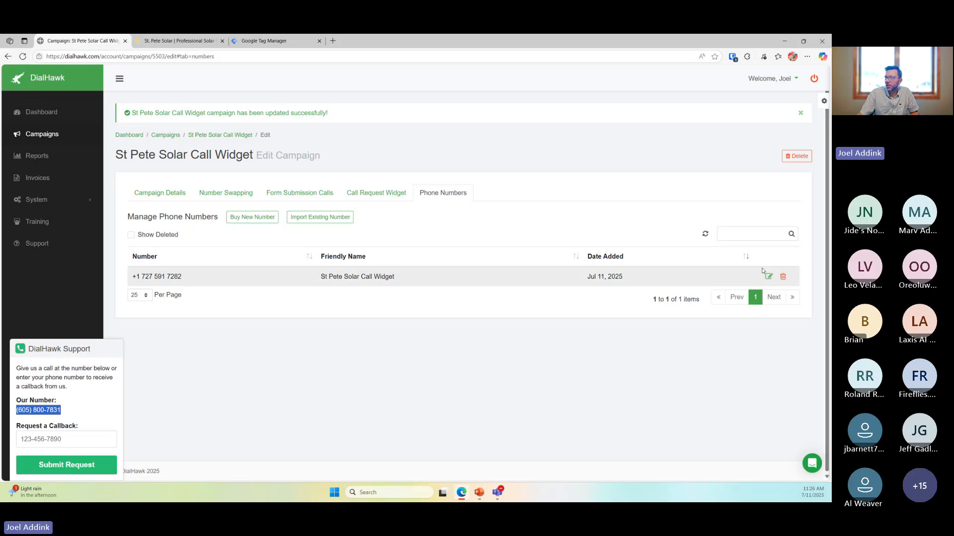
Change the tracking number's forwarding method to Single number and save
click(767, 276)
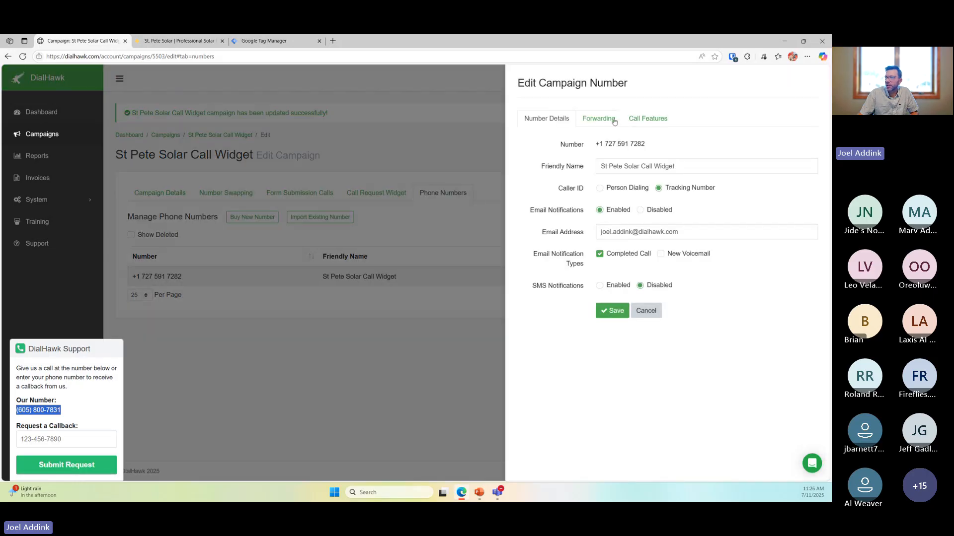
click(599, 122)
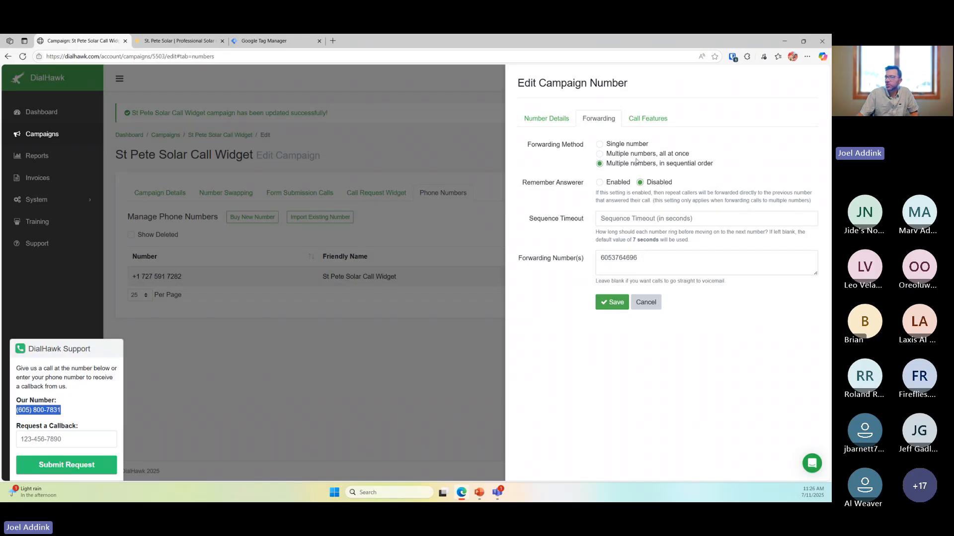
click(613, 145)
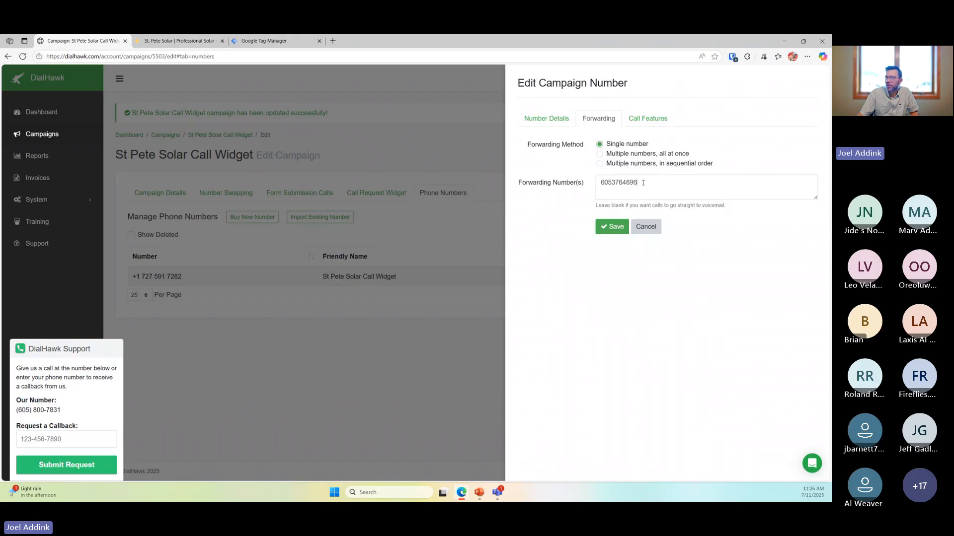
click(643, 183)
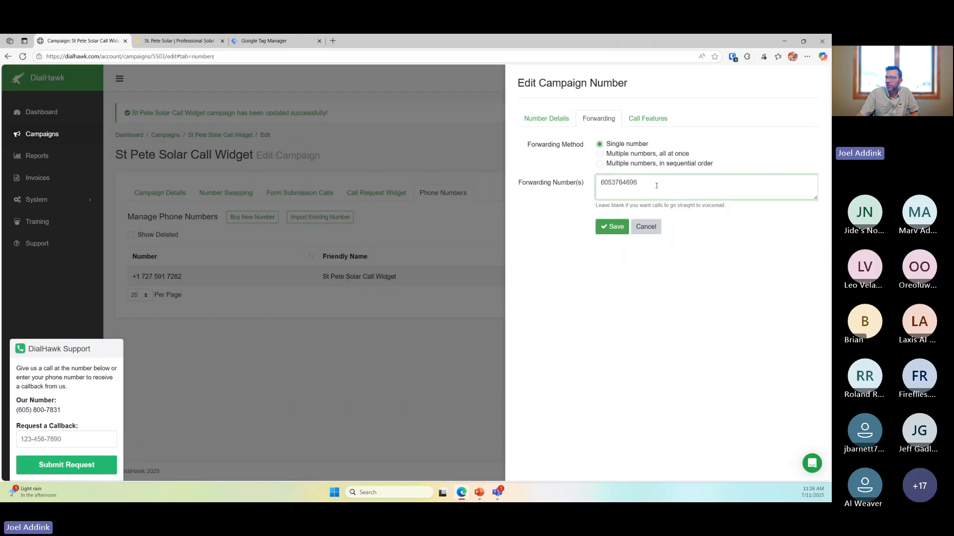
click(614, 226)
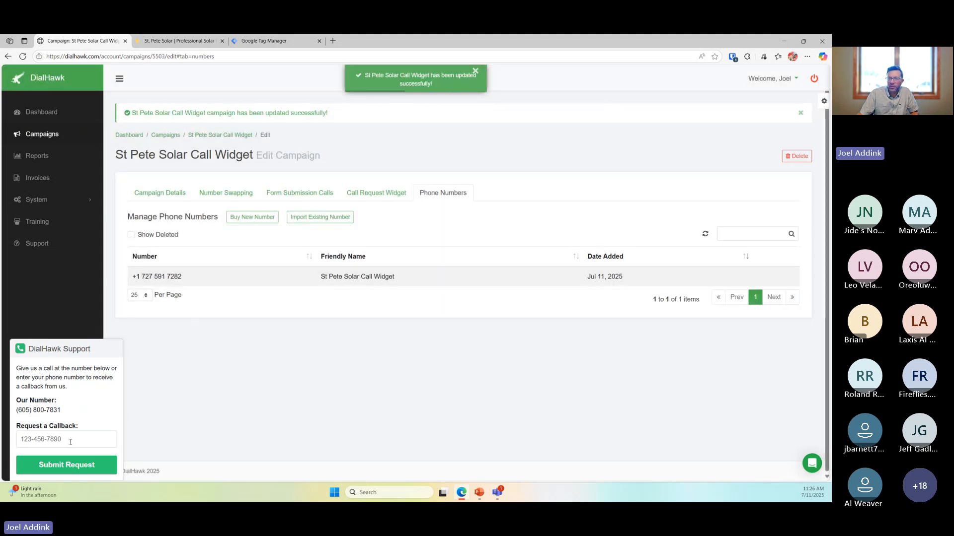
Reopen the tracking number editor and highlight the support phone number shown in the widget
click(71, 441)
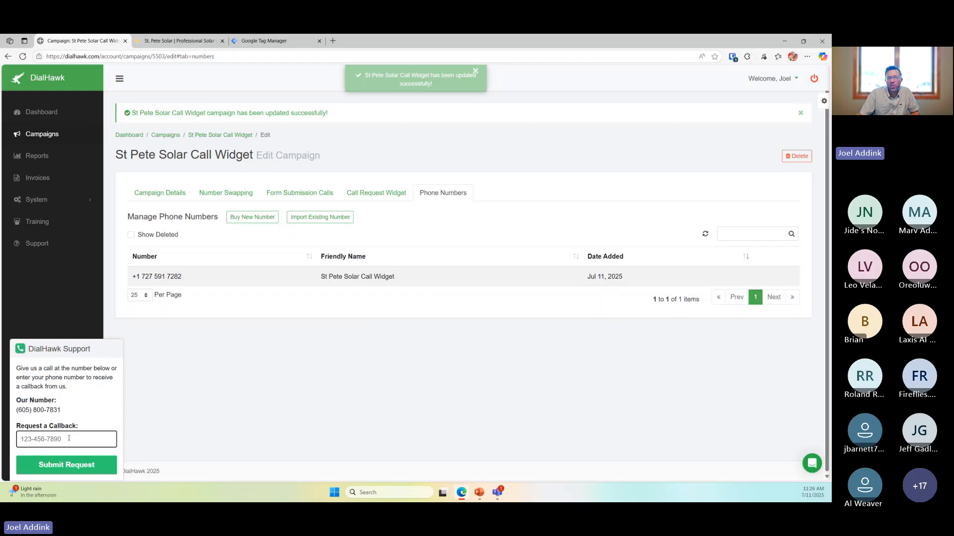
click(767, 277)
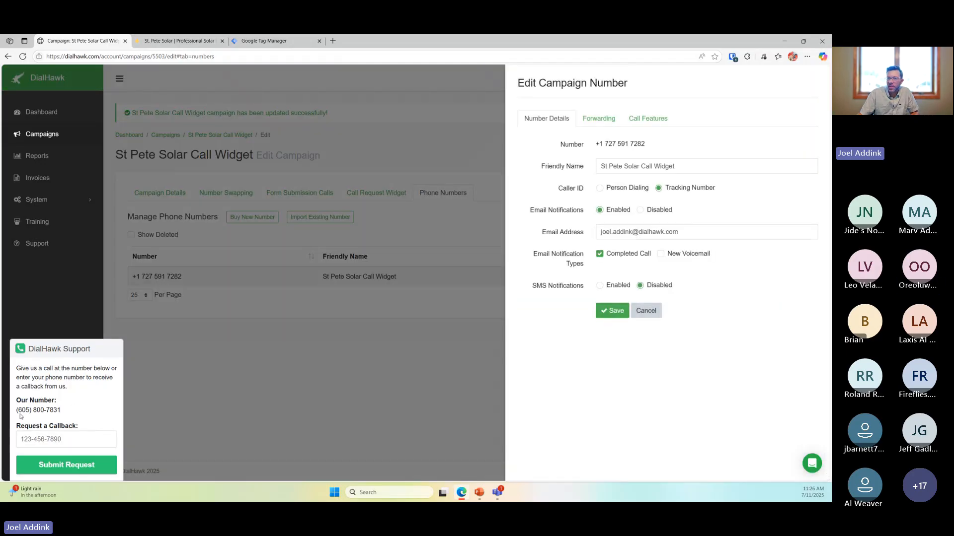
drag(17, 411, 61, 410)
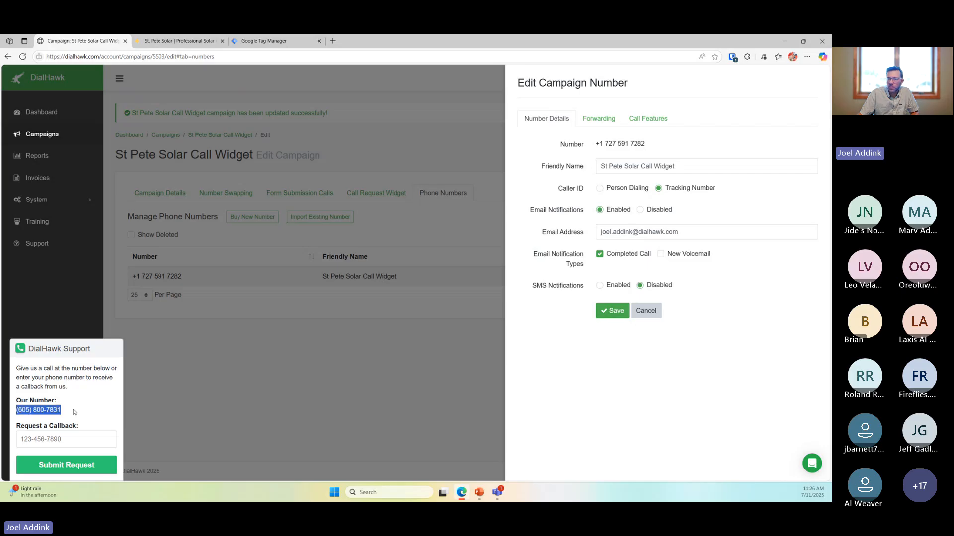
click(47, 411)
drag(17, 412, 73, 416)
click(159, 413)
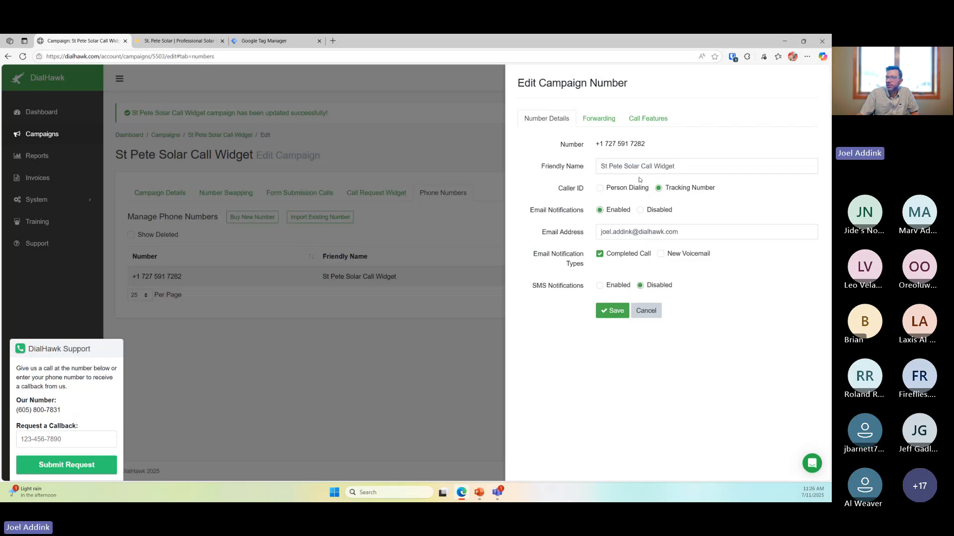
Check the number's call forwarding settings and current forwarding number, then close the campaign number editor
click(606, 122)
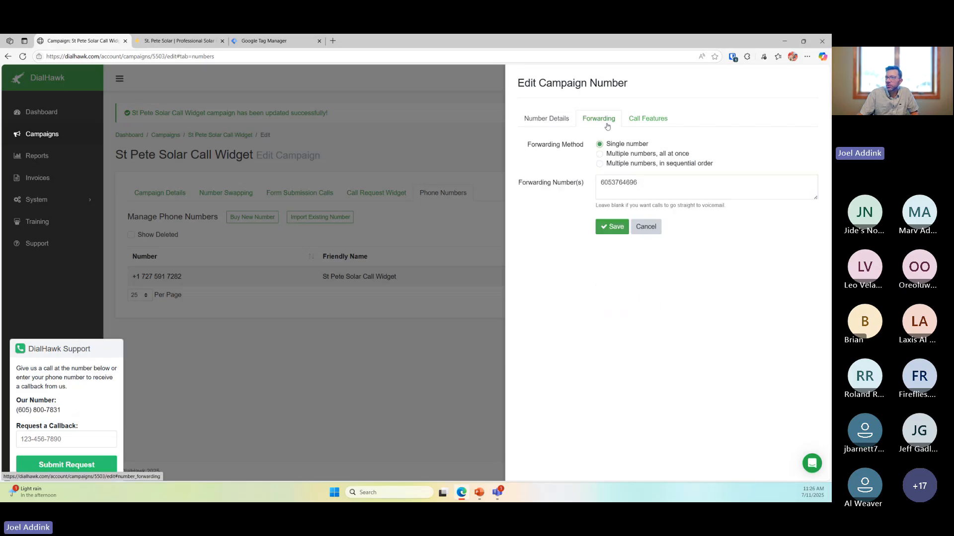
double_click(649, 182)
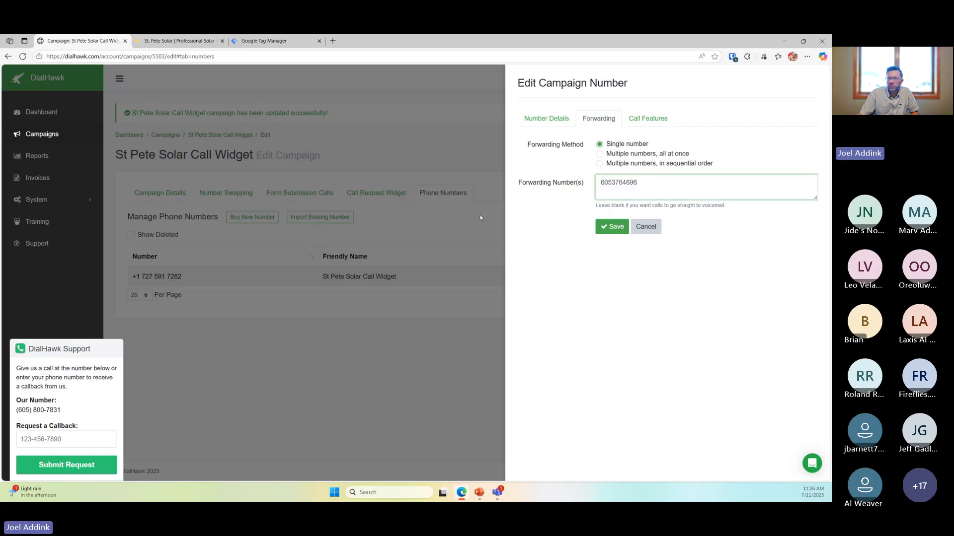
click(94, 440)
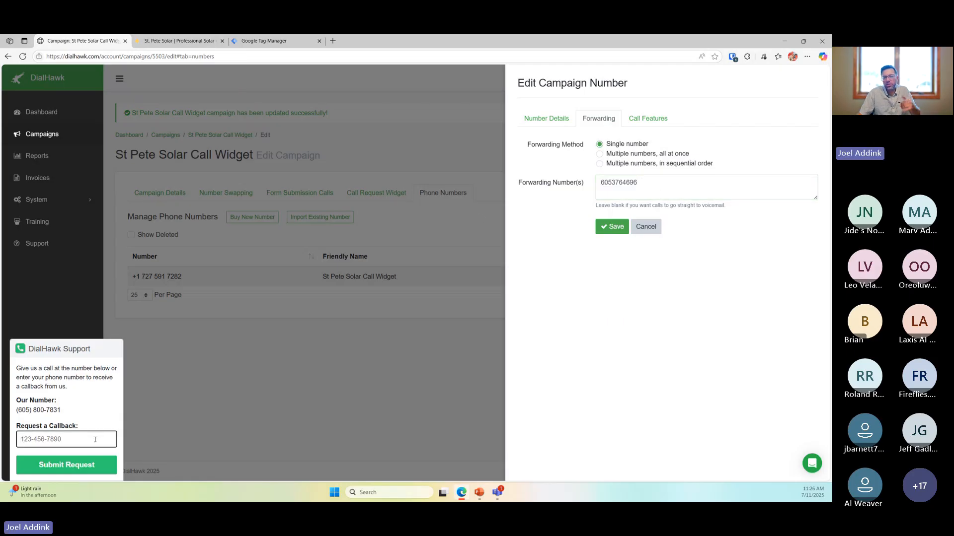
click(231, 222)
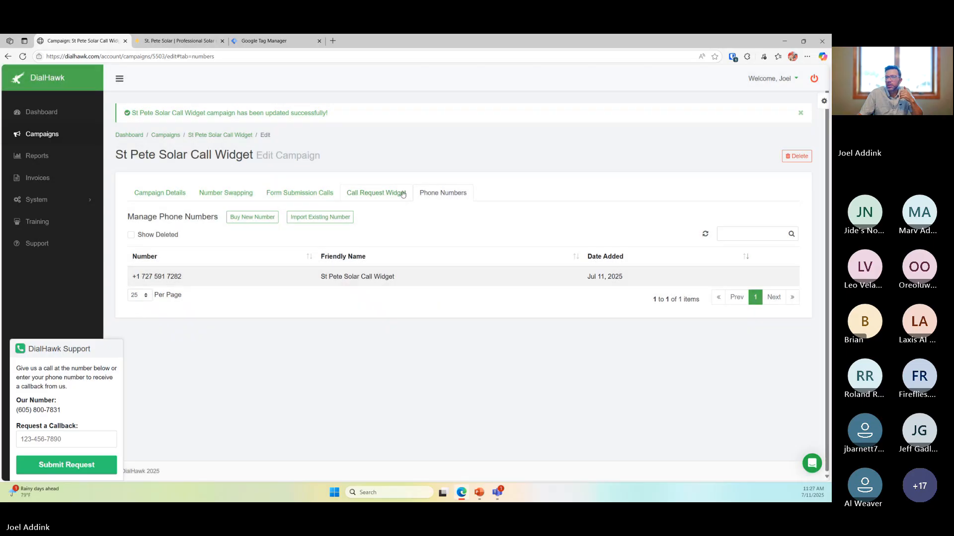
Return to the Call Request Widget settings, review the Message to Play text, and highlight the widget's support number
click(382, 193)
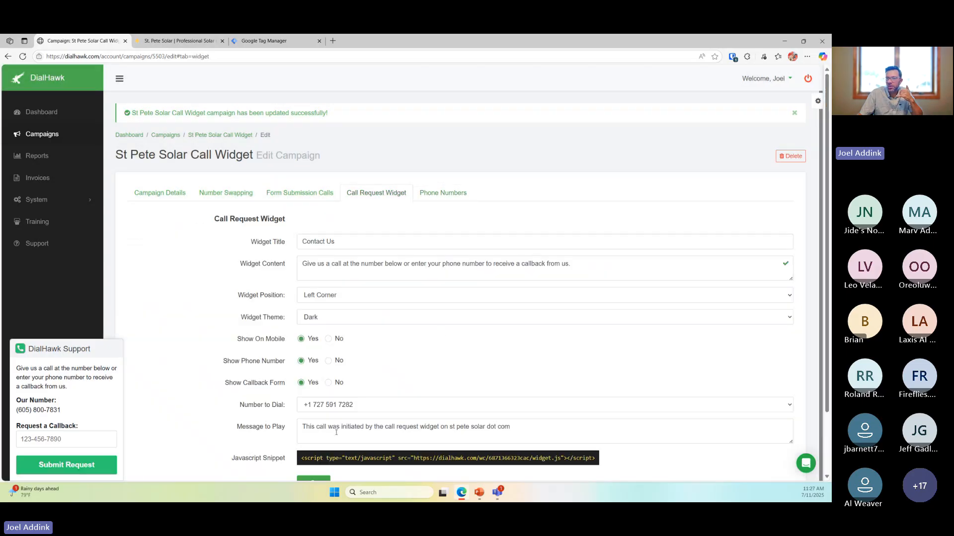
drag(328, 428, 530, 429)
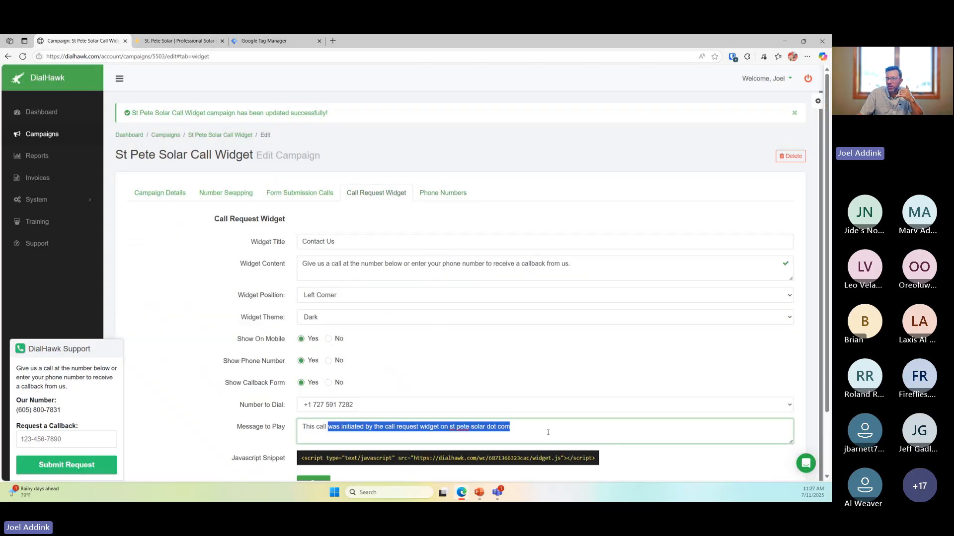
click(532, 427)
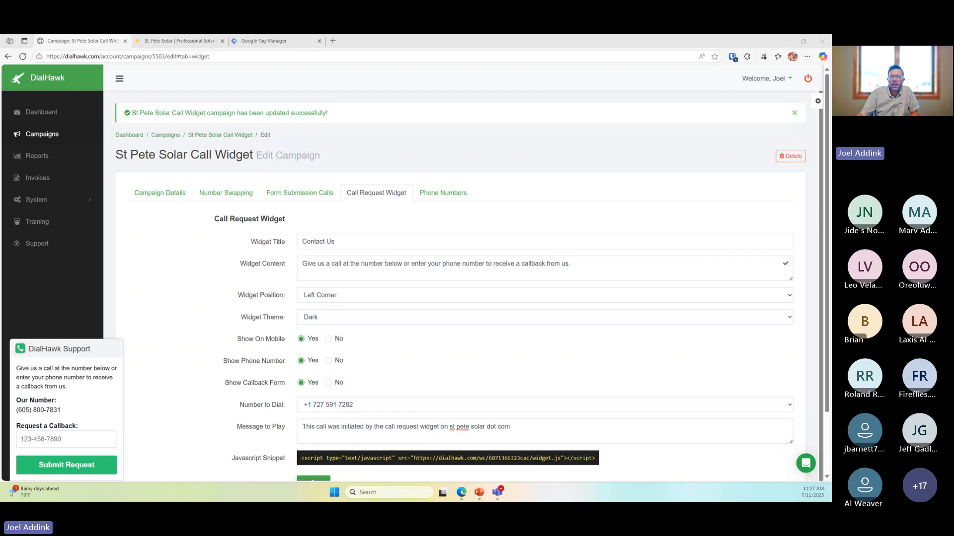
drag(62, 411, 27, 424)
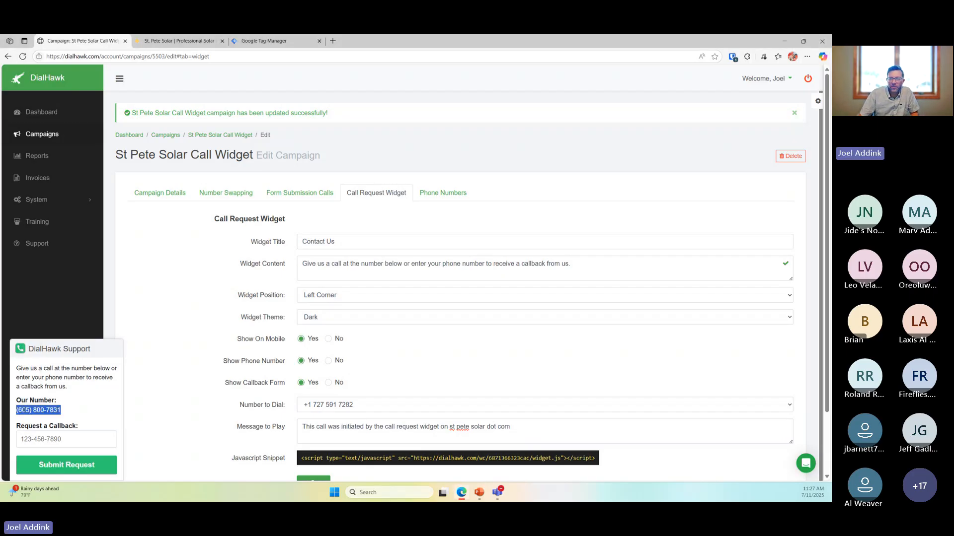
click(23, 410)
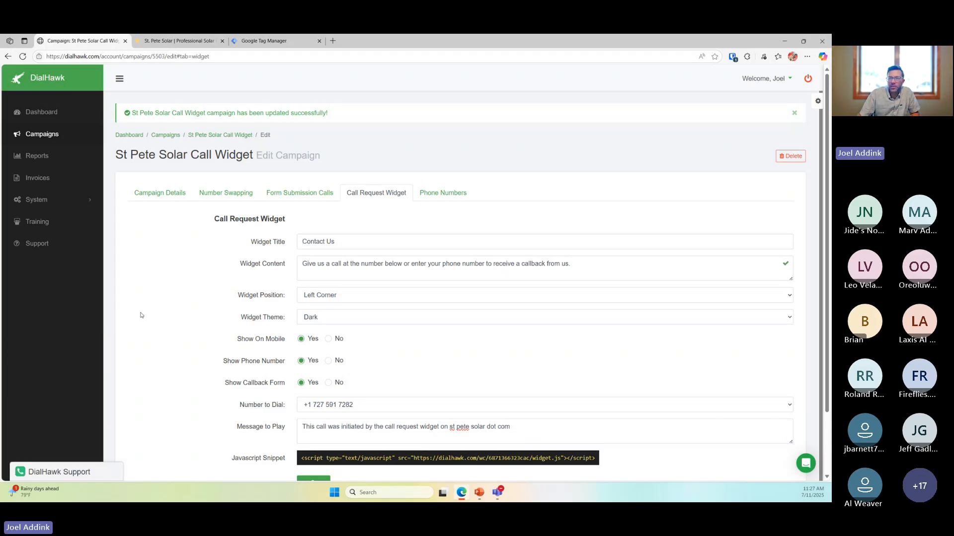
Collapse and re-expand the DialHawk Support widget, try its callback field, then go to the campaign's Phone Numbers
click(86, 348)
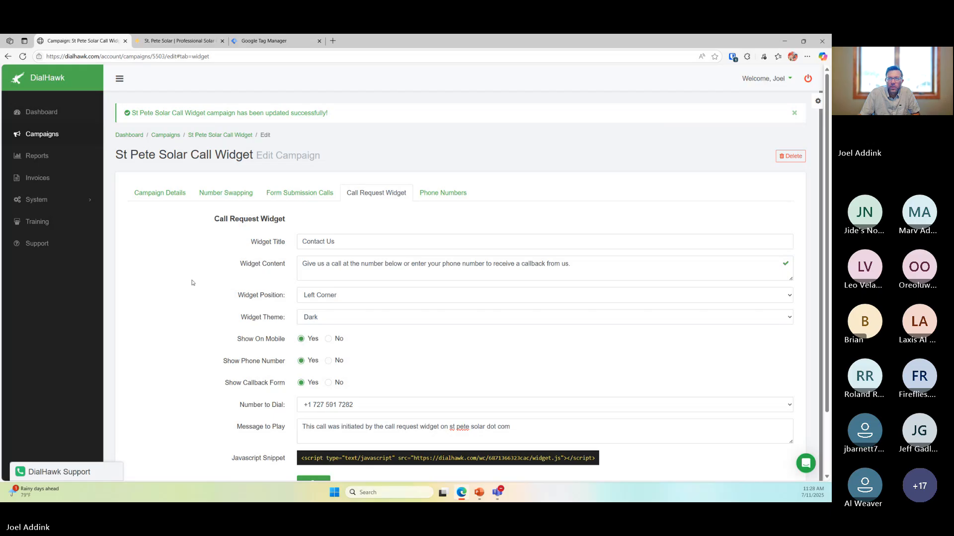
click(56, 472)
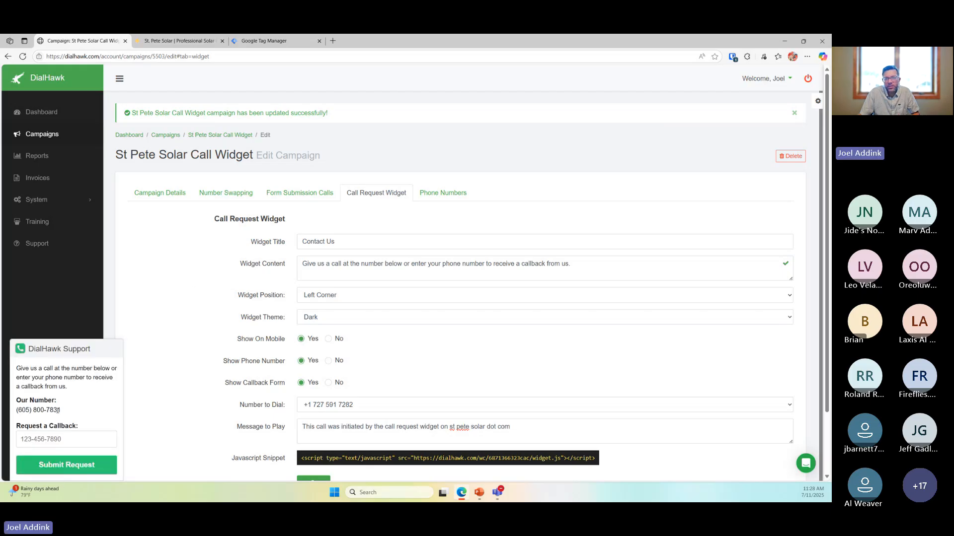
click(51, 439)
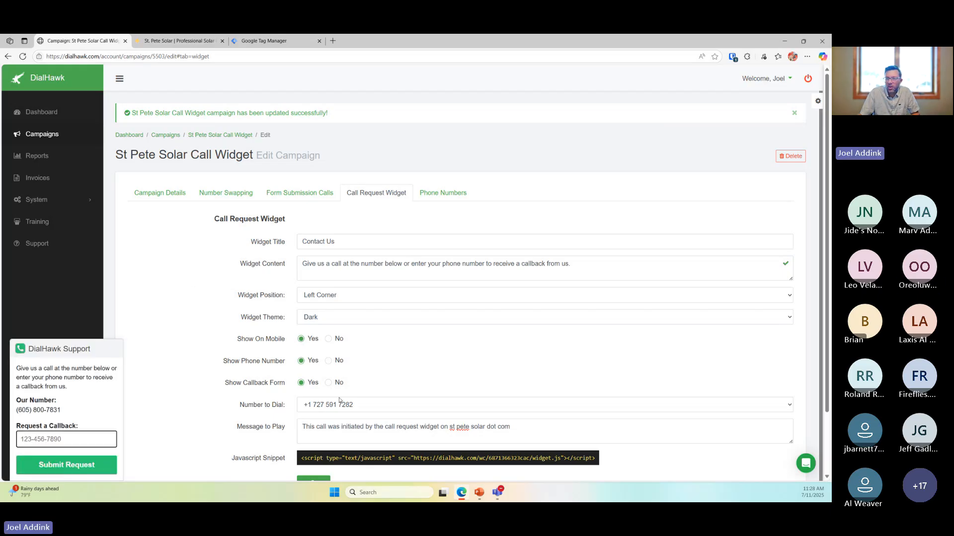
click(501, 204)
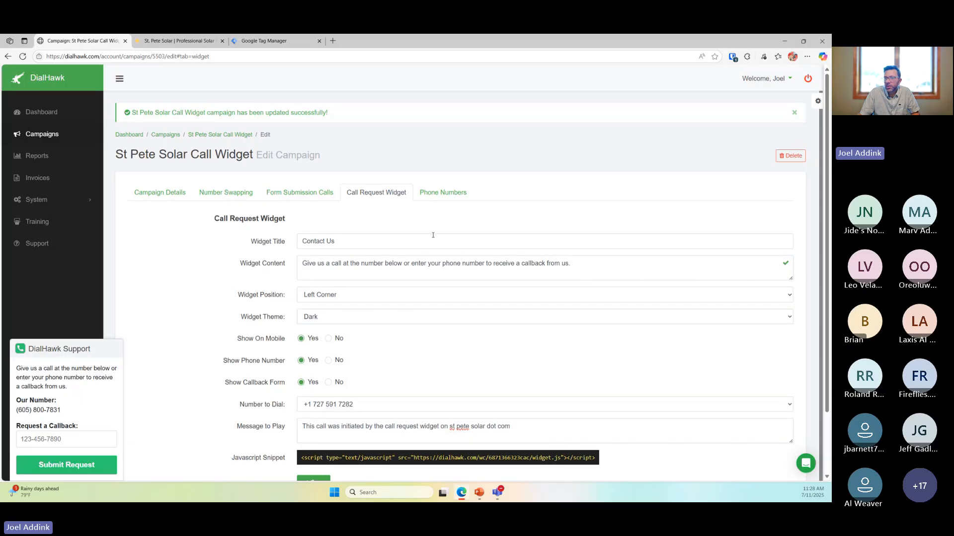
click(440, 195)
Try both Multiple numbers forwarding options on the tracking number, then view the July 2025 call reports
click(769, 277)
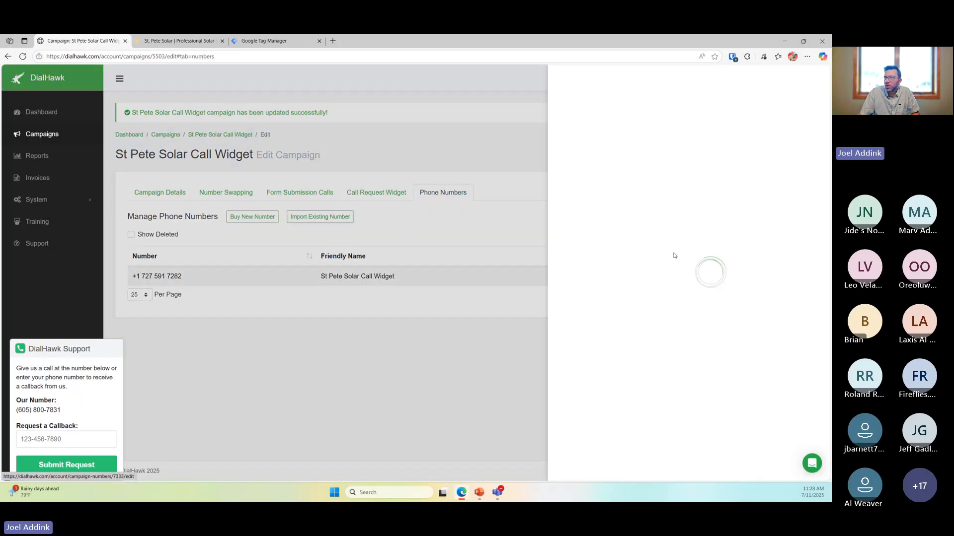
click(601, 120)
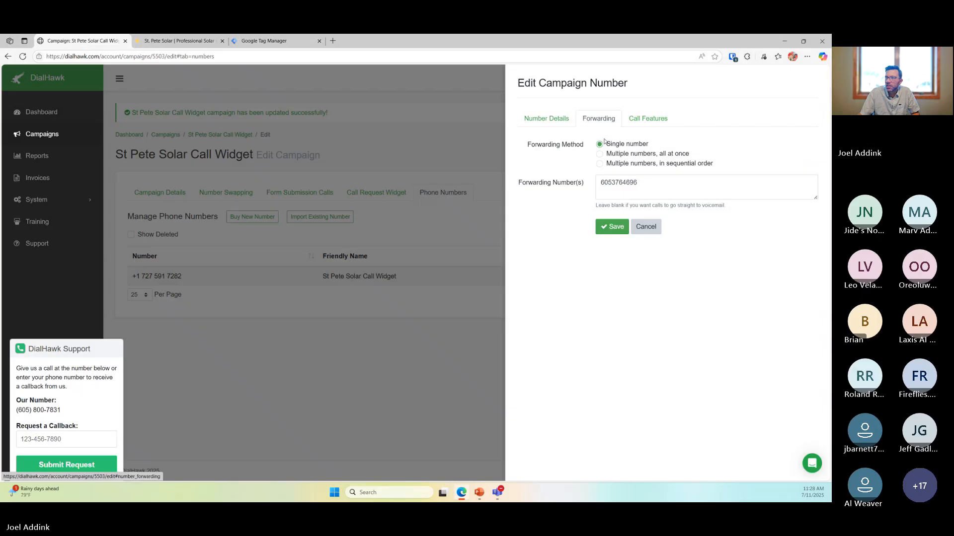
click(634, 154)
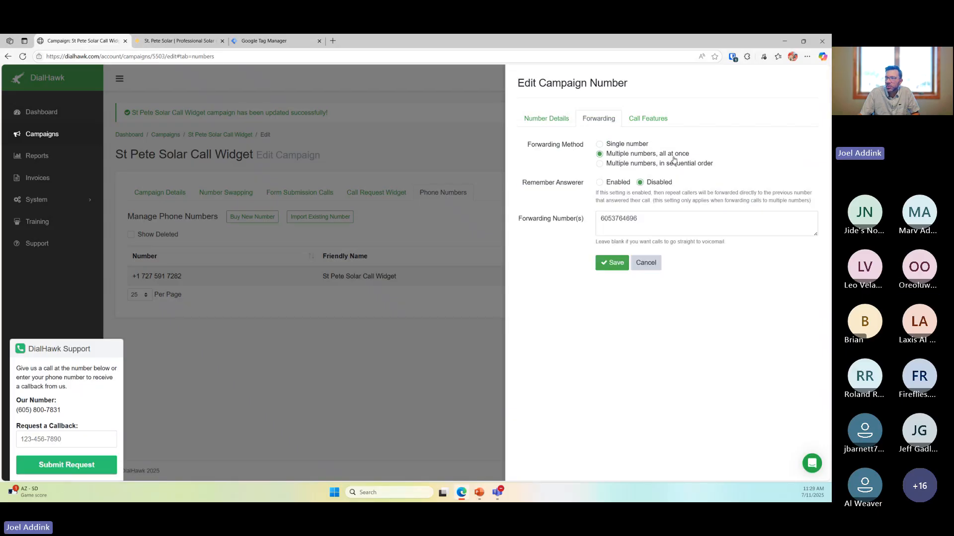
click(634, 165)
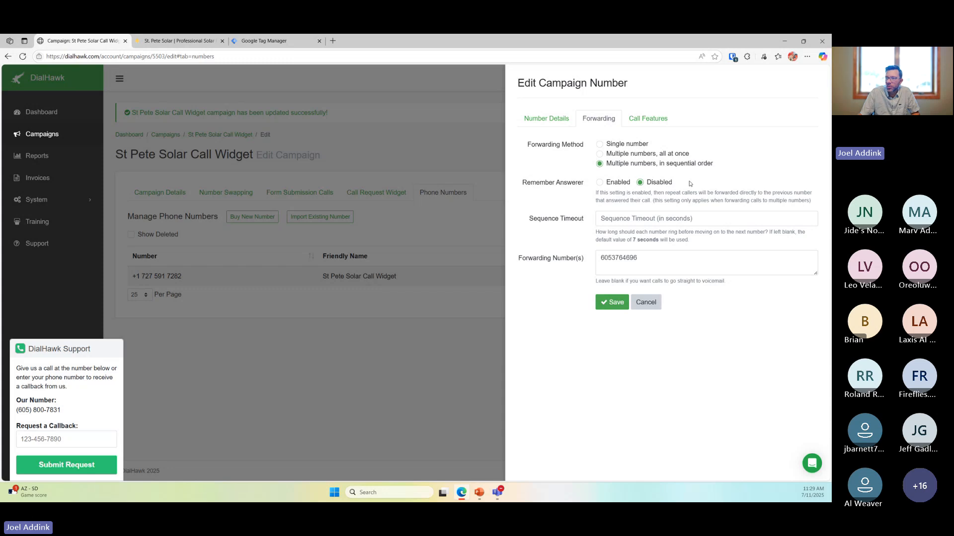
click(678, 262)
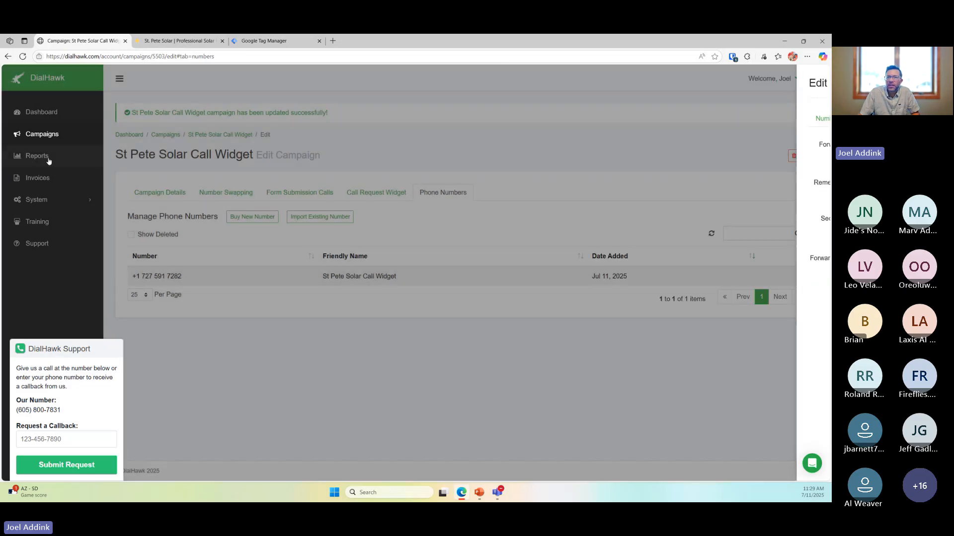
click(37, 155)
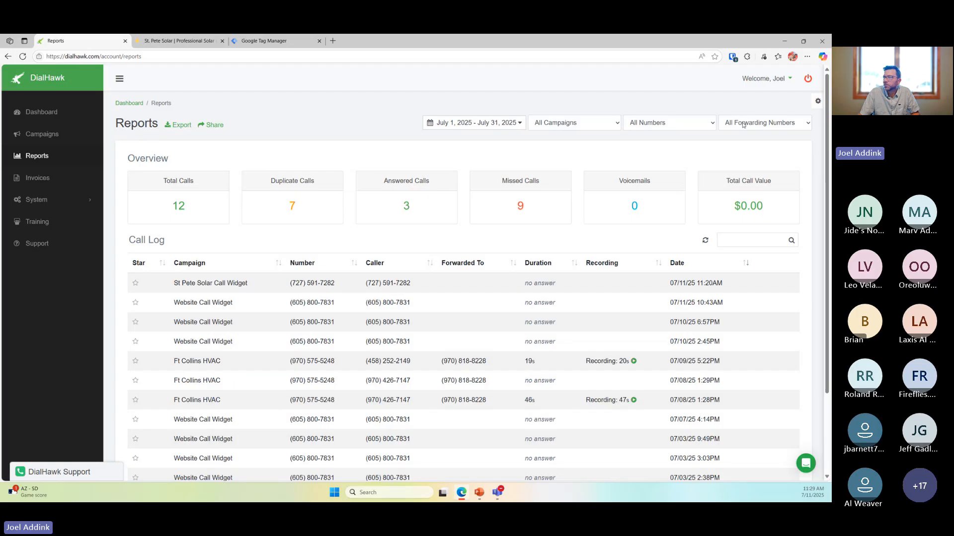
click(710, 124)
click(707, 125)
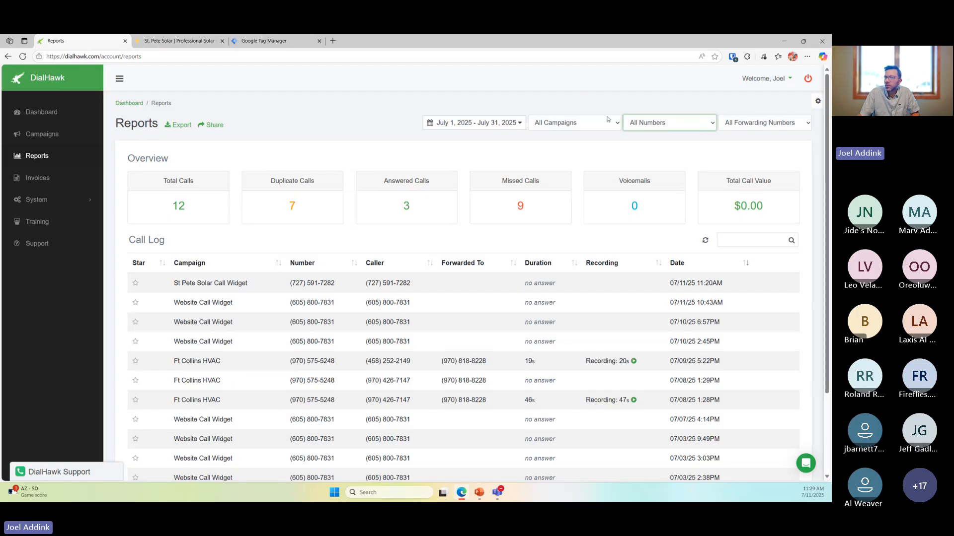
click(582, 100)
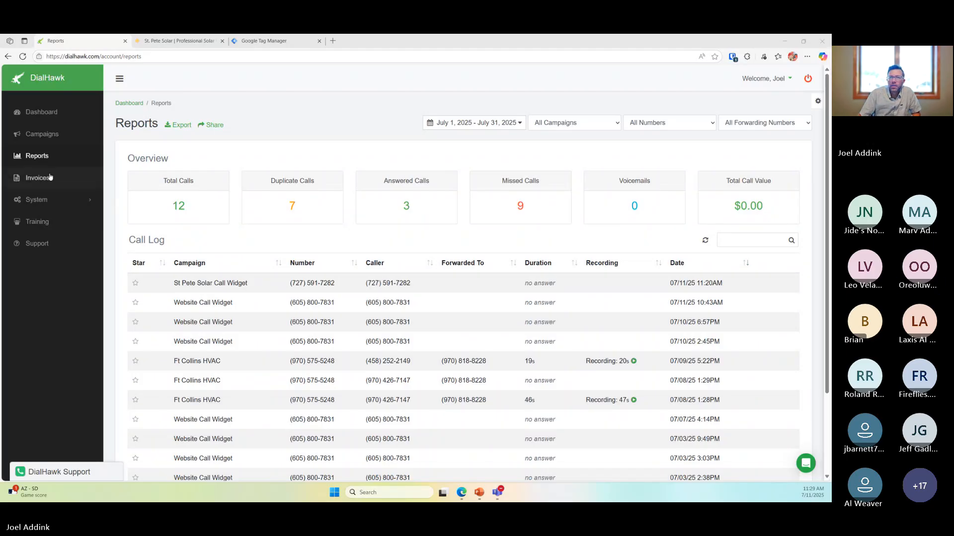
View invoice 1001 from the Invoices list, go back, and begin creating a new invoice
click(50, 178)
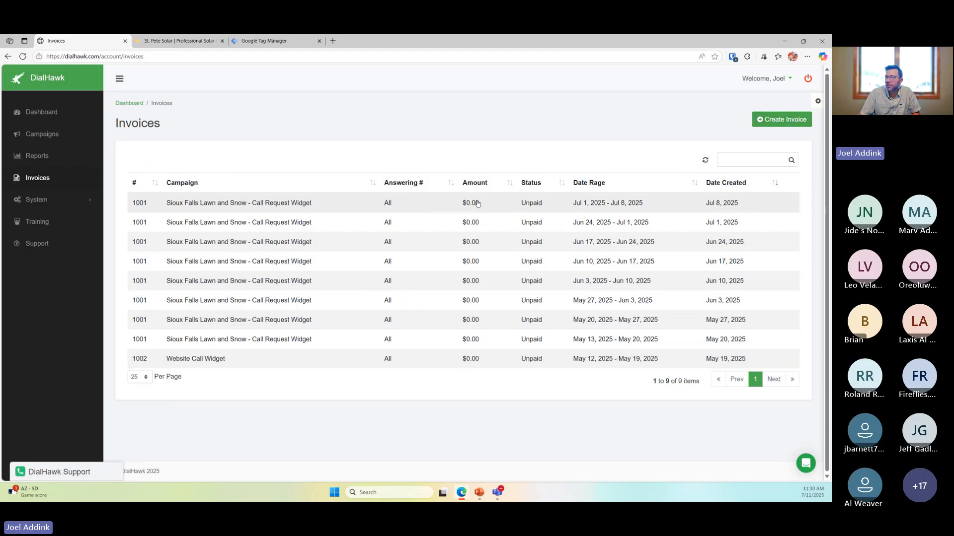
click(298, 206)
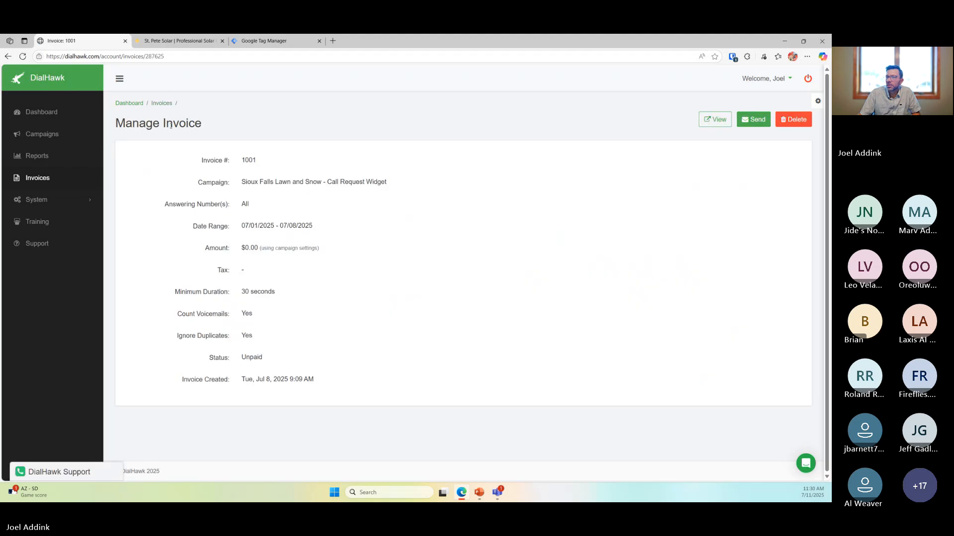
click(162, 102)
click(777, 119)
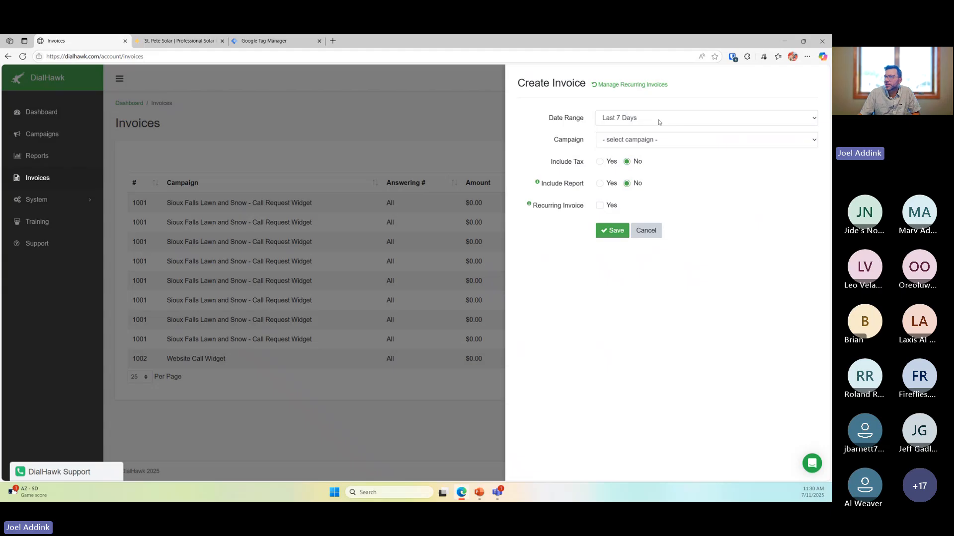
Draft an invoice for campaign St Pete Solar billing only the first answering number, then cancel it
click(658, 123)
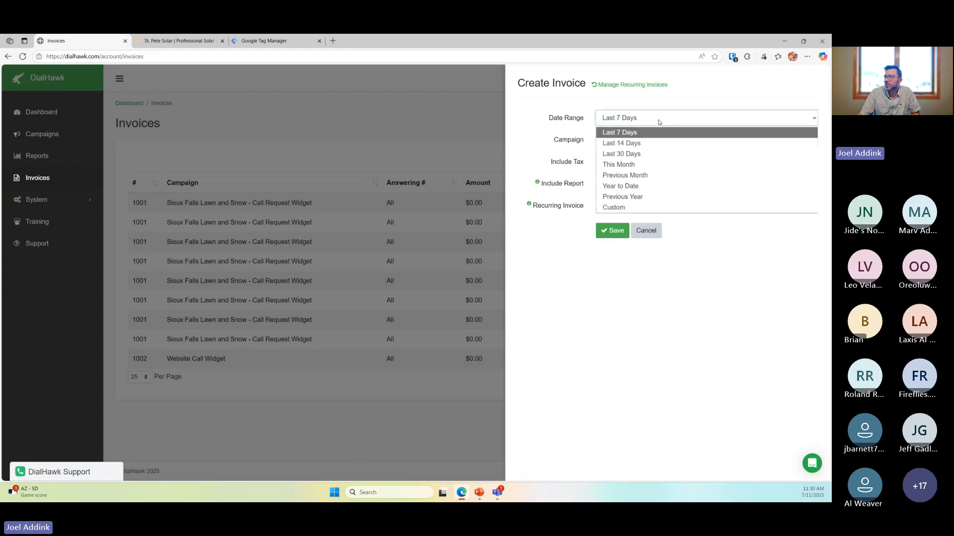
click(658, 123)
click(658, 139)
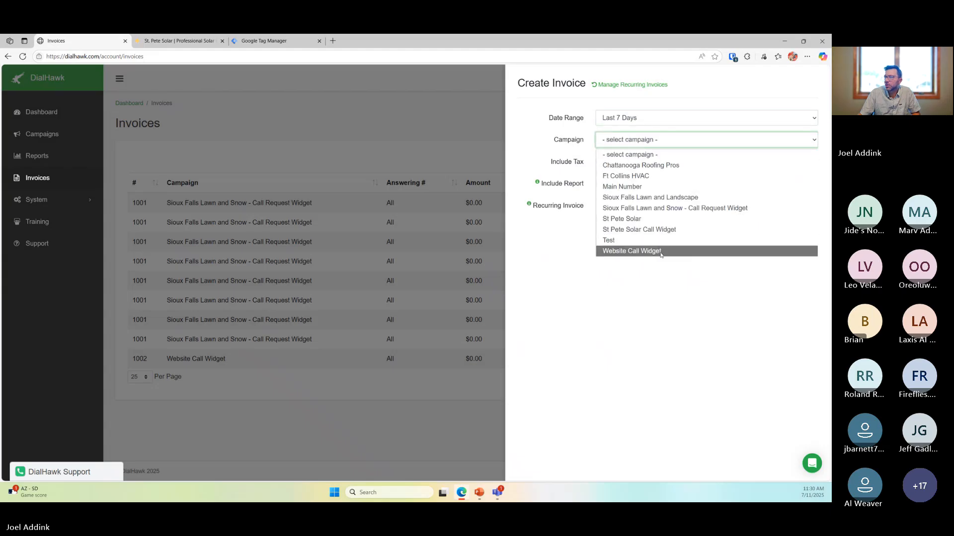
click(653, 218)
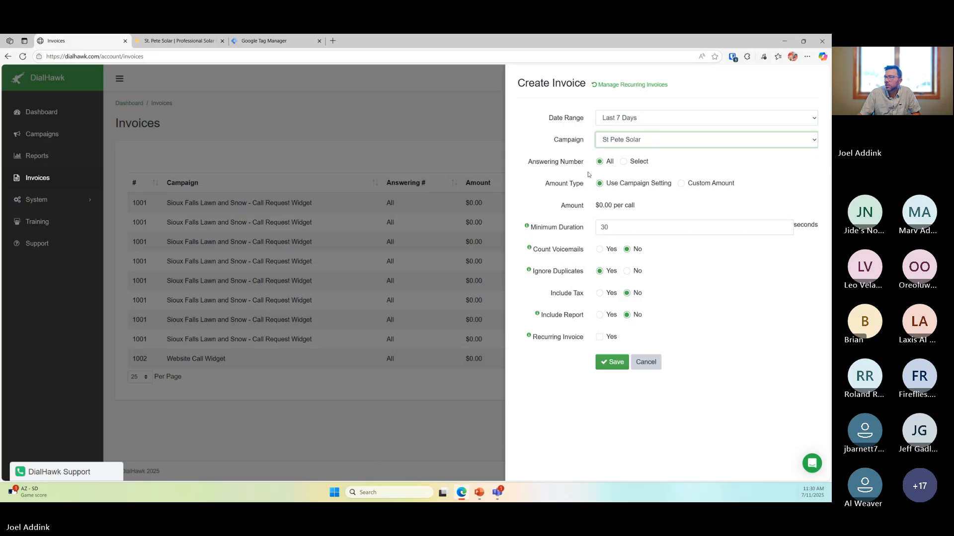
click(623, 162)
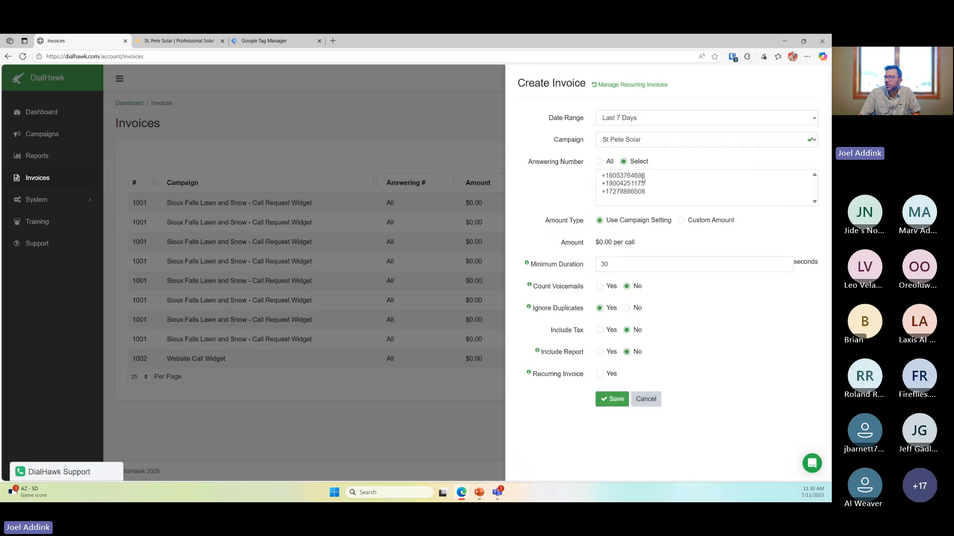
click(640, 178)
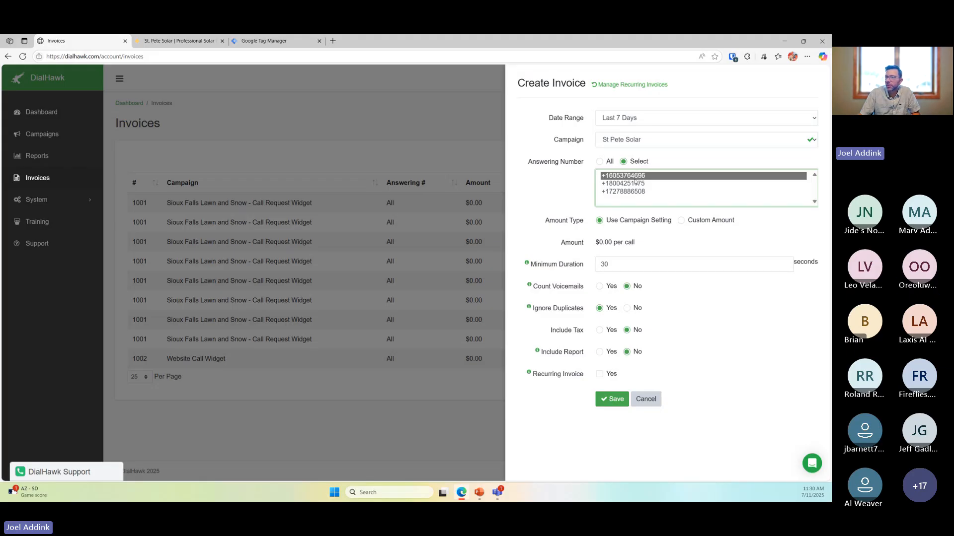
click(651, 401)
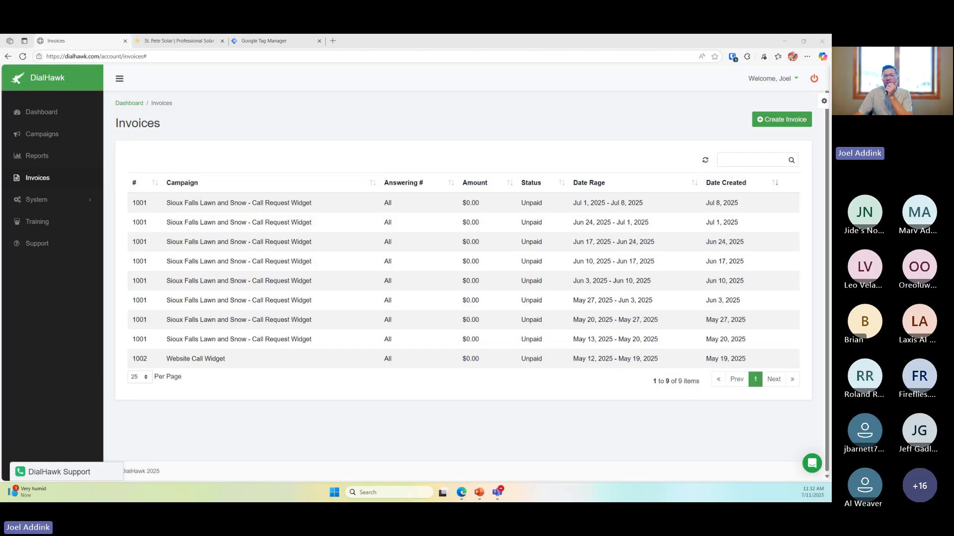
Switch to PowerPoint's 'Summer Mastery Series: Mastering the Call Request Widget' title slide
click(479, 494)
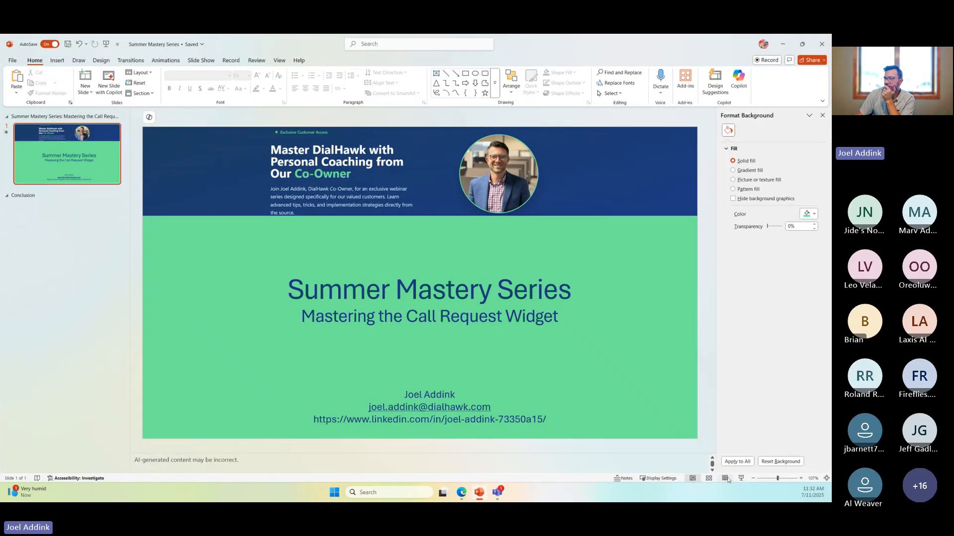